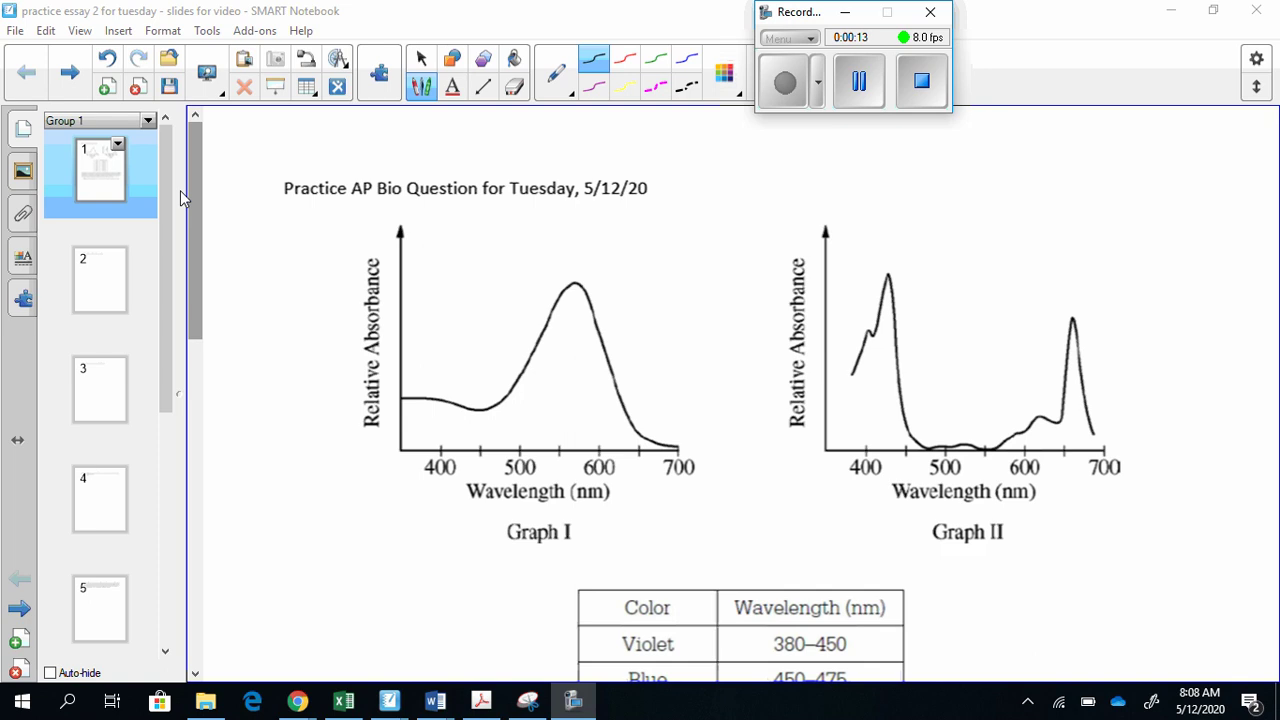
- Scroll the first slide to show the colour-wavelength table, with Red at 620–750, and question a
left_click(196, 250)
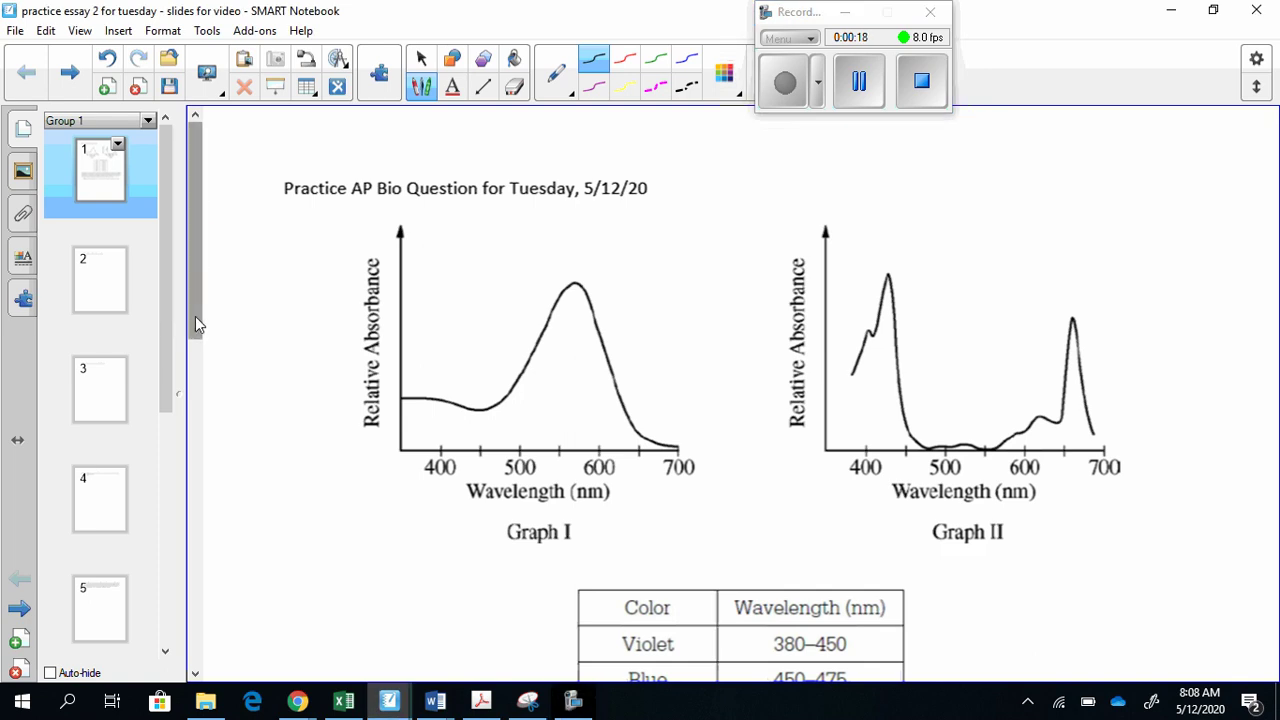
scroll(195, 325, "down", 3)
left_click_drag(194, 337, 201, 452)
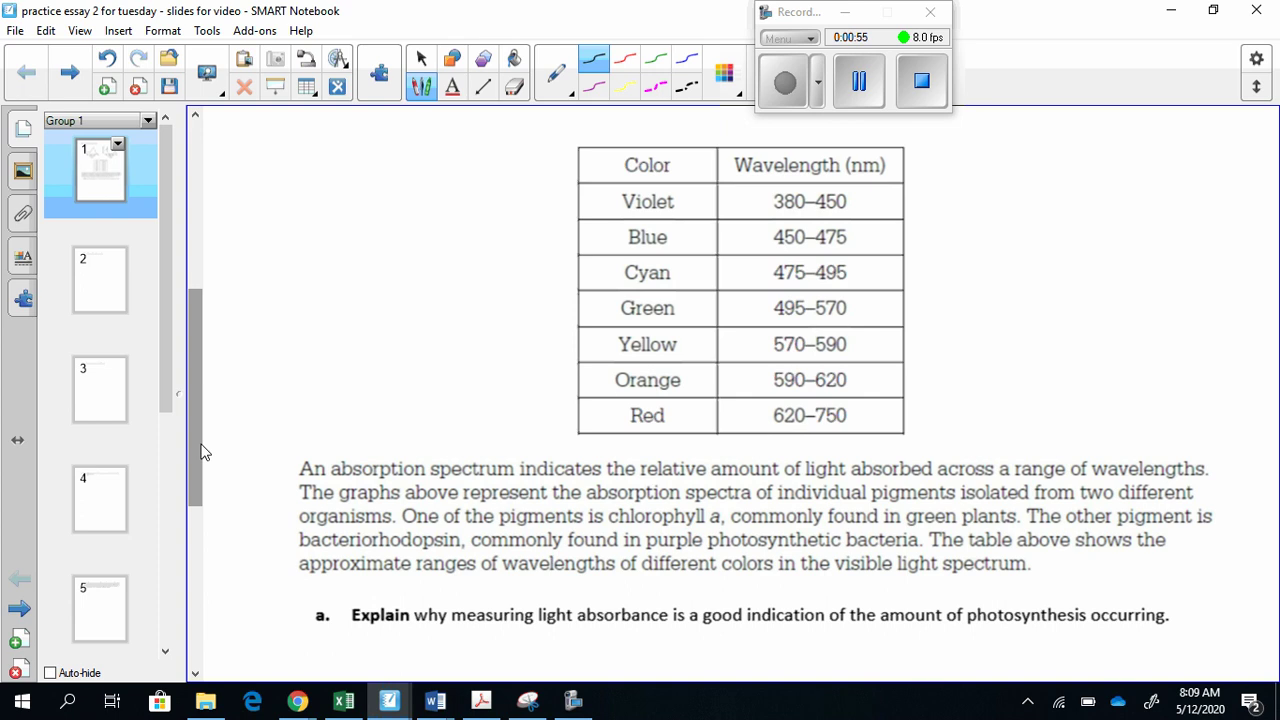
- Write 'a – green', 'b – purple' and 'reflects' beside the colour table, and underline 'chlorophyll a'
mouse_move(978, 275)
left_mouse_down()
mouse_move(980, 300)
mouse_move(1008, 308)
mouse_move(1032, 269)
left_mouse_up()
mouse_move(1000, 338)
left_mouse_down()
mouse_move(1008, 390)
mouse_move(1030, 392)
mouse_move(1069, 342)
left_mouse_up()
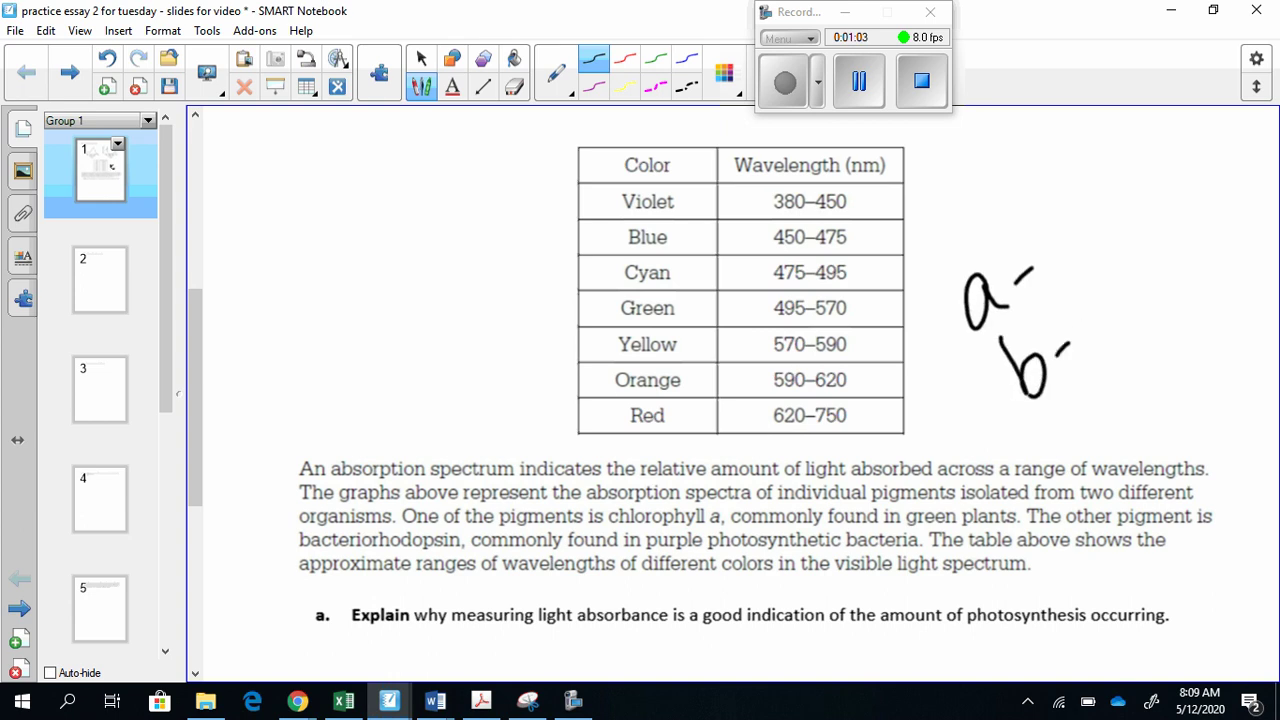
left_click_drag(638, 523, 745, 533)
mouse_move(1060, 230)
left_mouse_down()
mouse_move(1062, 280)
mouse_move(1088, 222)
mouse_move(1158, 183)
left_mouse_up()
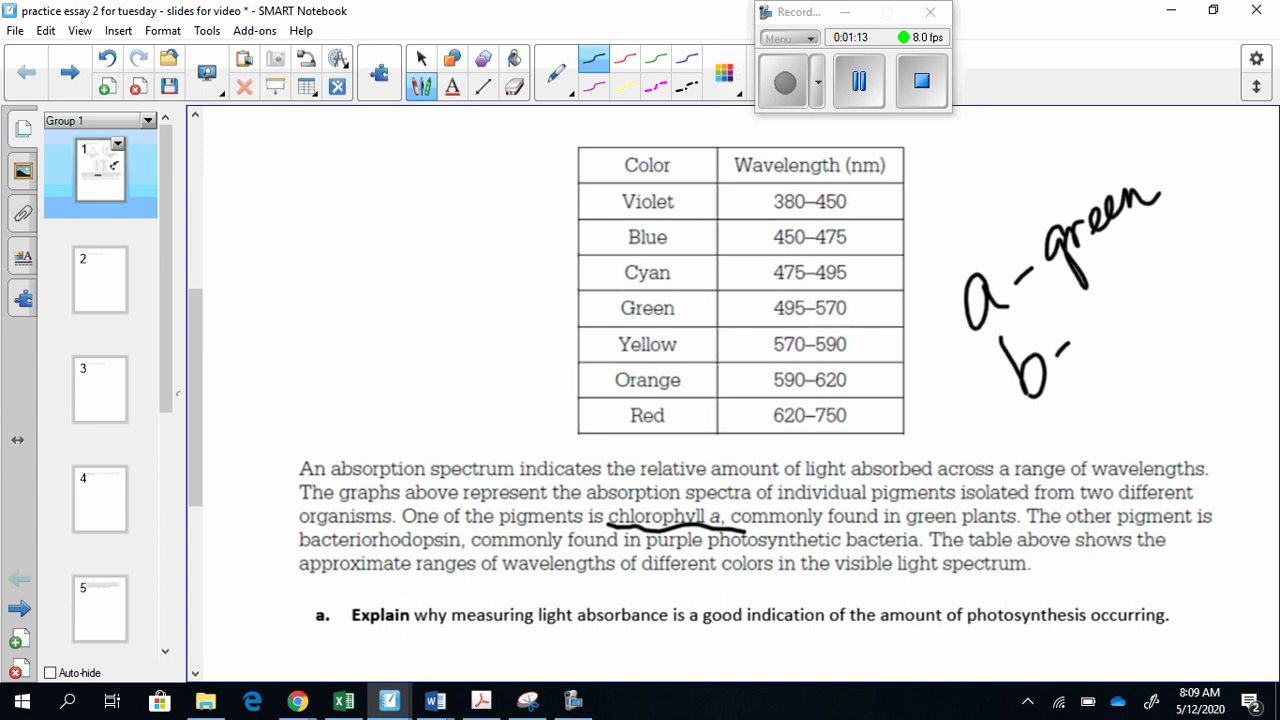
mouse_move(1102, 300)
left_mouse_down()
mouse_move(1108, 352)
mouse_move(1112, 322)
mouse_move(1148, 290)
mouse_move(1156, 312)
left_mouse_up()
mouse_move(1164, 300)
left_mouse_down()
mouse_move(1180, 258)
mouse_move(1224, 262)
left_mouse_up()
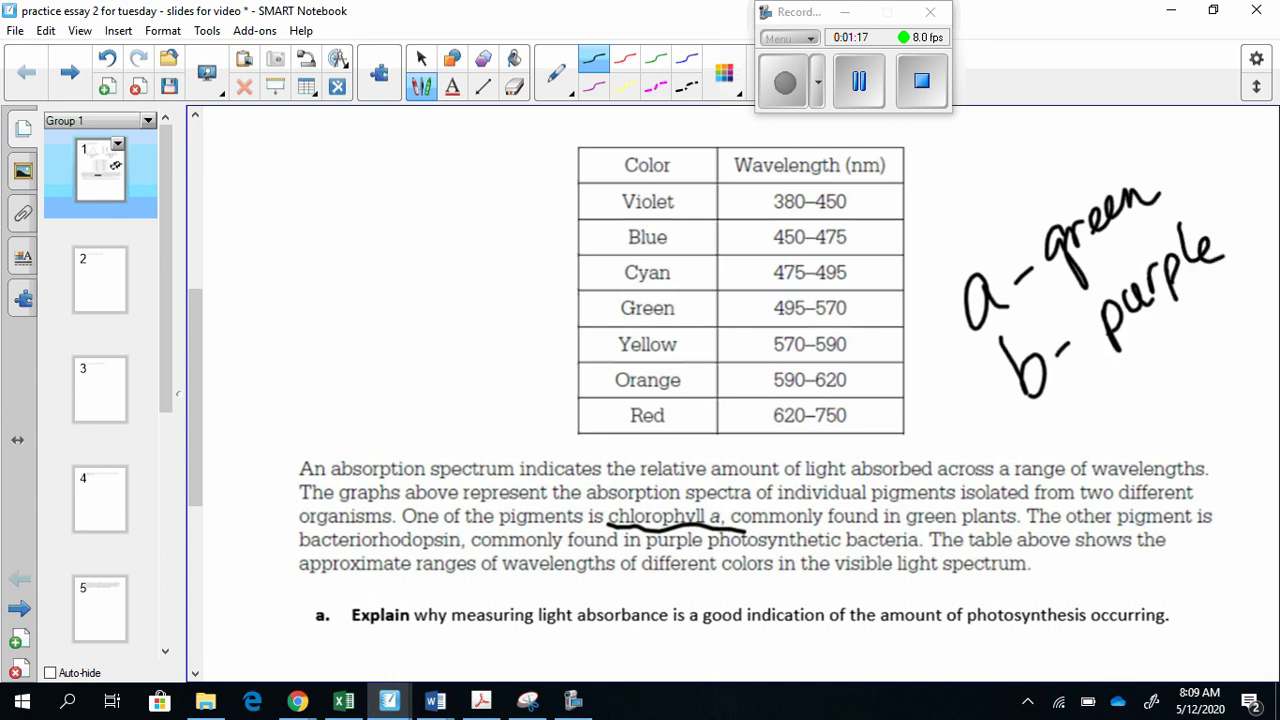
mouse_move(1102, 436)
left_mouse_down()
mouse_move(1124, 404)
mouse_move(1140, 424)
left_mouse_up()
mouse_move(1156, 372)
left_mouse_down()
mouse_move(1148, 434)
mouse_move(1180, 364)
mouse_move(1212, 360)
mouse_move(1216, 374)
left_mouse_up()
mouse_move(1196, 348)
left_mouse_down()
mouse_move(1232, 340)
mouse_move(1226, 362)
left_mouse_up()
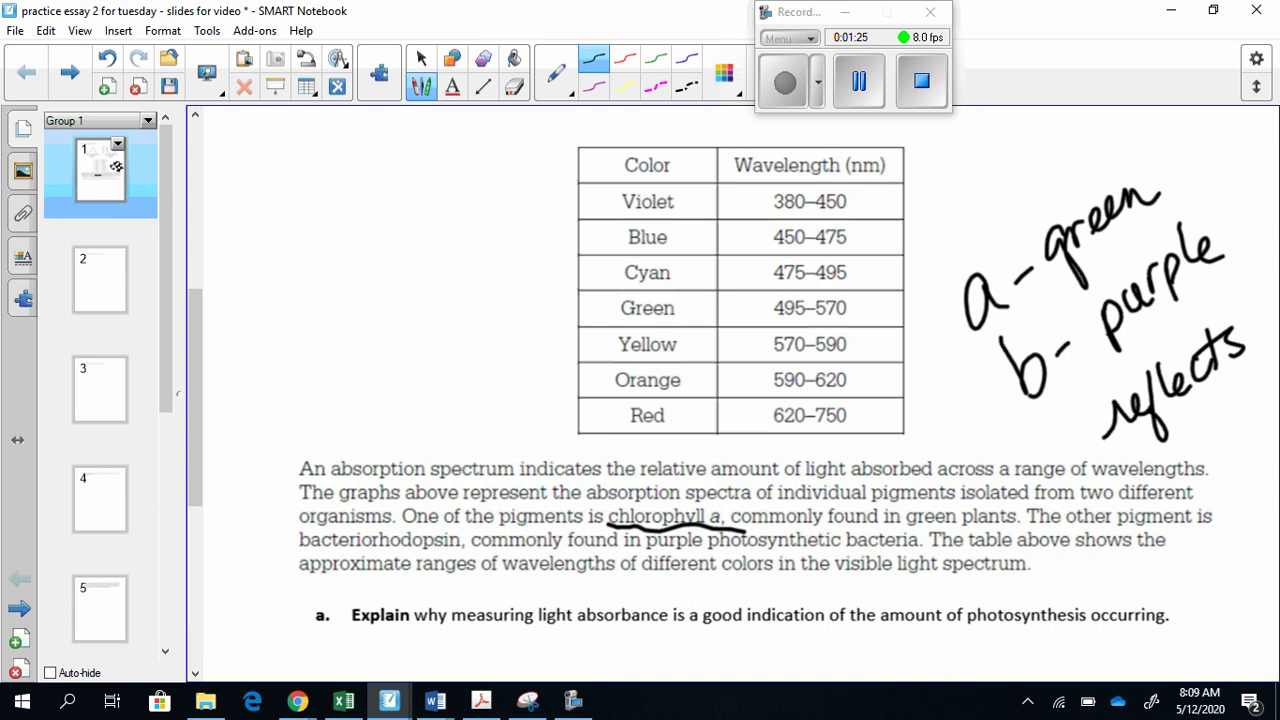
- Underline 'Explain' and, in purple ink, 'measuring light absorbance' in question a
scroll(198, 424, "down", 2)
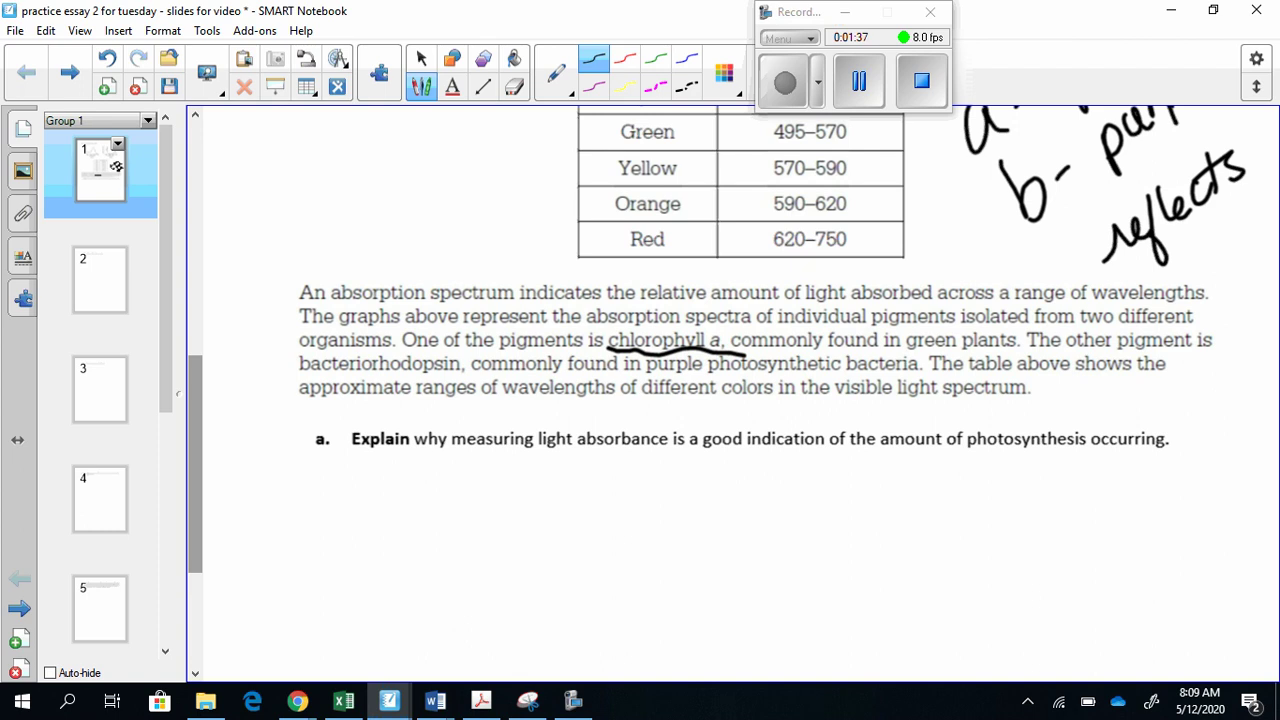
left_click_drag(352, 453, 417, 456)
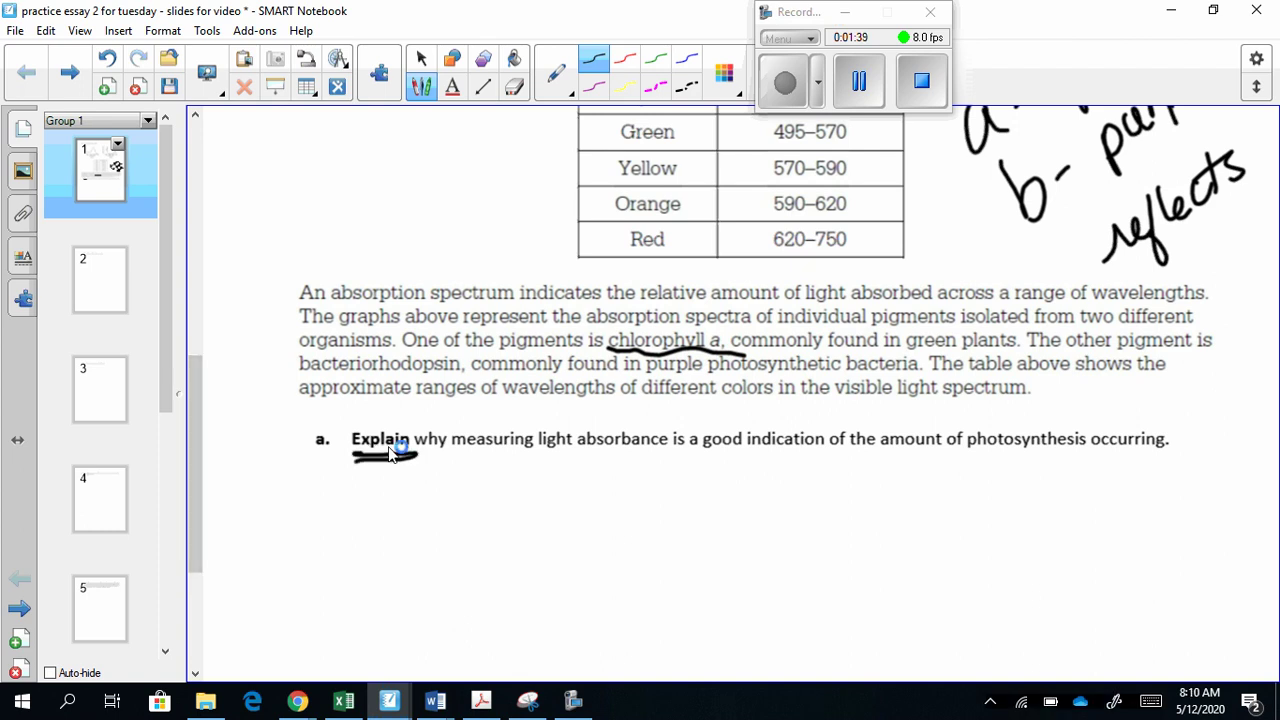
left_click(593, 88)
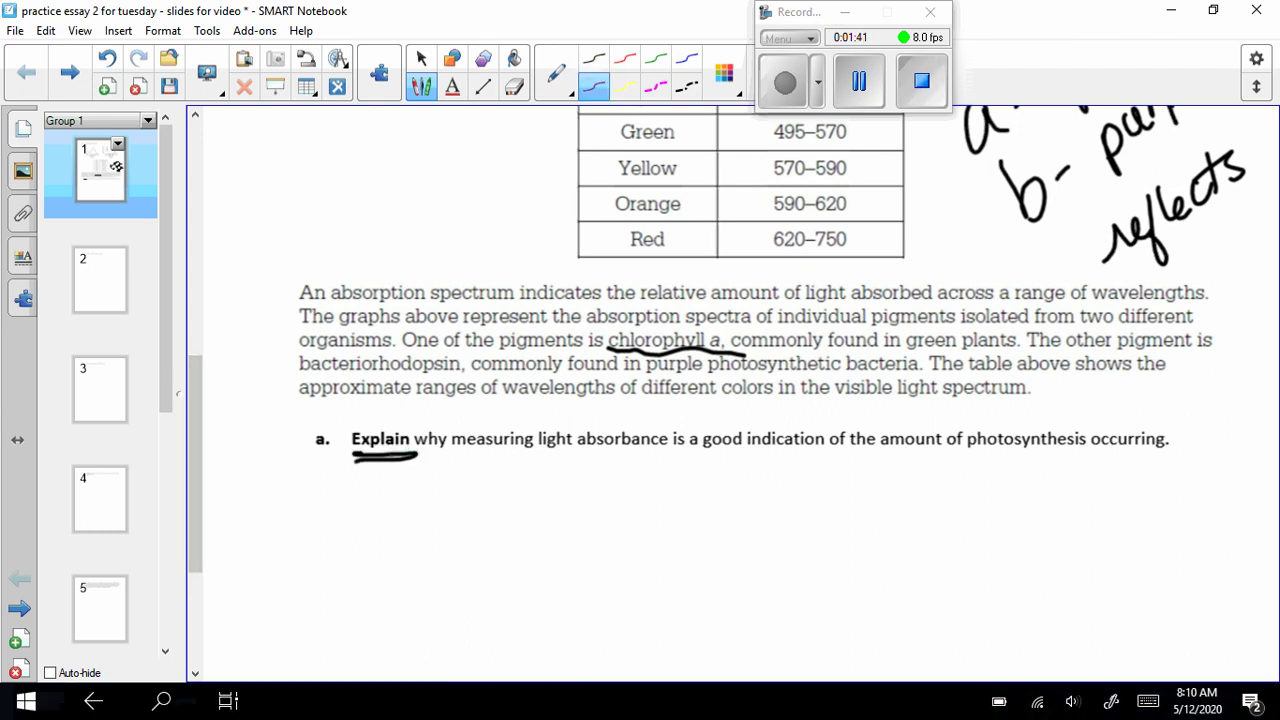
left_click_drag(471, 456, 1058, 453)
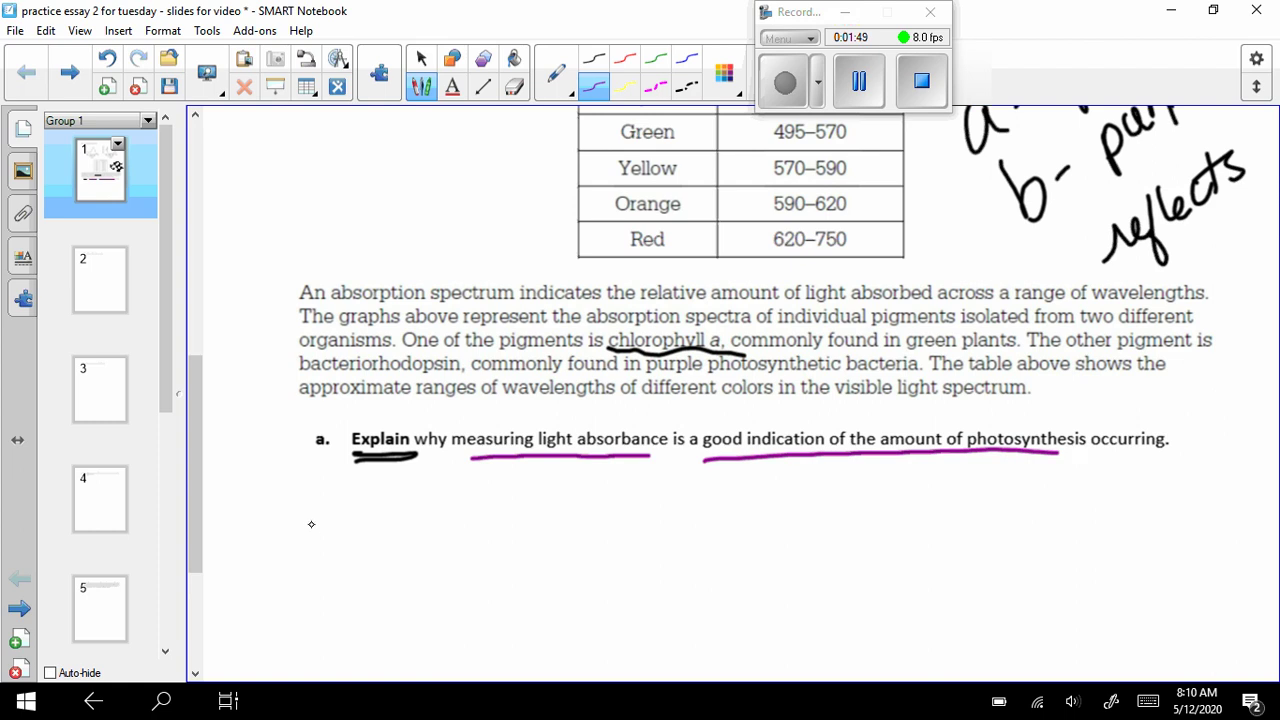
- Begin the purple answer with 'light reaction Photosystems need to absorb light to excite'
mouse_move(314, 528)
left_mouse_down()
mouse_move(330, 500)
mouse_move(378, 540)
left_mouse_up()
mouse_move(428, 495)
left_mouse_down()
mouse_move(418, 540)
mouse_move(470, 560)
mouse_move(566, 512)
mouse_move(608, 522)
mouse_move(712, 498)
mouse_move(718, 526)
mouse_move(858, 522)
mouse_move(940, 503)
mouse_move(958, 550)
left_mouse_up()
mouse_move(994, 492)
left_mouse_down()
mouse_move(980, 512)
mouse_move(1072, 494)
mouse_move(1098, 520)
left_mouse_up()
left_click_drag(1116, 496, 1104, 520)
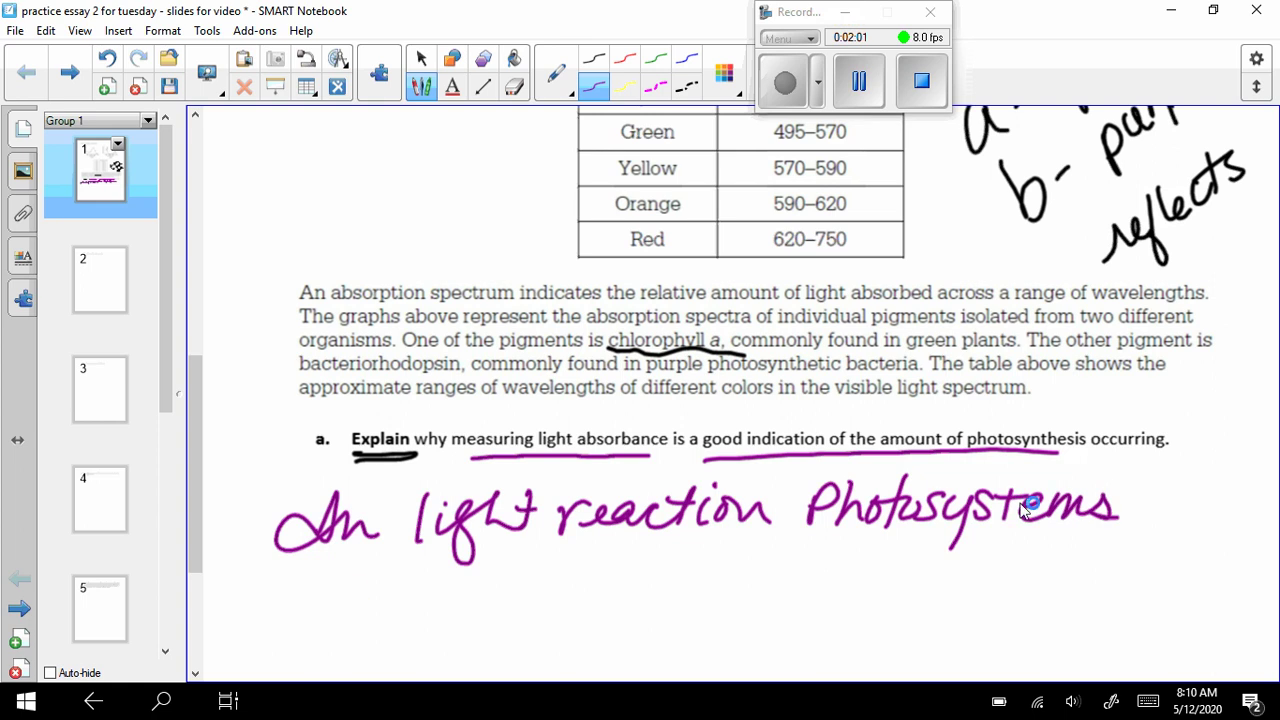
mouse_move(296, 612)
left_mouse_down()
mouse_move(412, 562)
mouse_move(472, 612)
mouse_move(498, 592)
mouse_move(544, 606)
left_mouse_up()
mouse_move(556, 554)
left_mouse_down()
mouse_move(572, 592)
mouse_move(632, 584)
left_mouse_up()
left_click_drag(640, 592, 656, 588)
mouse_move(672, 552)
left_mouse_down()
mouse_move(696, 592)
mouse_move(752, 574)
mouse_move(748, 596)
left_mouse_up()
left_click_drag(770, 576, 790, 612)
left_click_drag(808, 548, 834, 586)
left_click_drag(852, 546, 850, 590)
mouse_move(828, 566)
left_mouse_down()
mouse_move(872, 562)
mouse_move(916, 592)
mouse_move(946, 558)
left_mouse_up()
mouse_move(934, 570)
left_mouse_down()
mouse_move(944, 590)
mouse_move(1030, 568)
mouse_move(1030, 590)
left_mouse_up()
mouse_move(1048, 552)
left_mouse_down()
mouse_move(1044, 584)
mouse_move(1068, 586)
left_mouse_up()
left_click_drag(1090, 540, 1084, 584)
mouse_move(1074, 560)
left_mouse_down()
mouse_move(1106, 556)
mouse_move(1124, 572)
left_mouse_up()
- Continue the answer with 'electrons + pass them thru'
left_click_drag(288, 660, 306, 664)
left_click_drag(334, 622, 326, 668)
left_click_drag(334, 652, 386, 668)
mouse_move(398, 626)
left_mouse_down()
mouse_move(392, 670)
mouse_move(396, 646)
left_mouse_up()
mouse_move(410, 644)
left_mouse_down()
mouse_move(438, 668)
mouse_move(458, 644)
mouse_move(484, 664)
left_mouse_up()
mouse_move(496, 642)
left_mouse_down()
mouse_move(486, 664)
mouse_move(540, 662)
left_mouse_up()
left_click_drag(524, 650, 664, 660)
mouse_move(670, 638)
left_mouse_down()
mouse_move(686, 660)
mouse_move(706, 660)
left_mouse_up()
mouse_move(722, 620)
left_mouse_down()
mouse_move(716, 666)
mouse_move(750, 618)
left_mouse_up()
mouse_move(736, 634)
left_mouse_down()
mouse_move(770, 658)
mouse_move(844, 656)
left_mouse_up()
mouse_move(868, 608)
left_mouse_down()
mouse_move(866, 656)
mouse_move(880, 620)
left_mouse_up()
mouse_move(880, 612)
left_mouse_down()
mouse_move(886, 660)
mouse_move(904, 660)
left_mouse_up()
mouse_move(904, 660)
left_mouse_down()
mouse_move(918, 634)
mouse_move(1052, 648)
left_mouse_up()
- Write 'electron transport chain. This' on the next answer line
left_click_drag(200, 556, 200, 638)
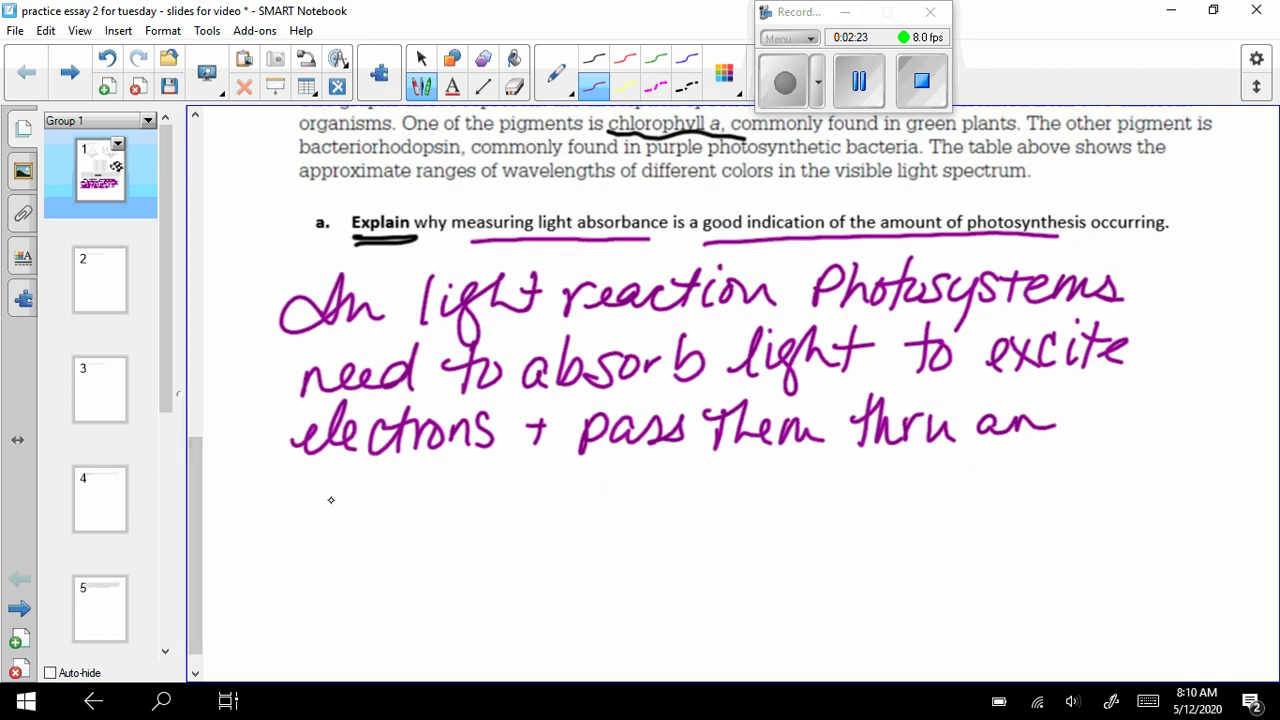
left_click_drag(314, 508, 340, 526)
left_click_drag(342, 524, 384, 526)
mouse_move(404, 494)
left_mouse_down()
mouse_move(388, 528)
mouse_move(422, 530)
left_mouse_up()
mouse_move(400, 500)
left_mouse_down()
mouse_move(446, 498)
mouse_move(458, 524)
left_mouse_up()
left_click_drag(460, 500, 510, 512)
left_click_drag(566, 466, 556, 522)
left_click_drag(530, 492, 574, 488)
mouse_move(556, 504)
left_mouse_down()
mouse_move(584, 488)
mouse_move(688, 544)
left_mouse_up()
left_click_drag(694, 490, 704, 508)
left_click_drag(712, 490, 728, 498)
mouse_move(730, 470)
left_mouse_down()
mouse_move(726, 506)
mouse_move(744, 482)
left_mouse_up()
mouse_move(786, 476)
left_mouse_down()
mouse_move(768, 490)
mouse_move(786, 514)
left_mouse_up()
left_click_drag(798, 476, 842, 510)
left_click_drag(850, 470, 864, 508)
left_click_drag(866, 490, 912, 494)
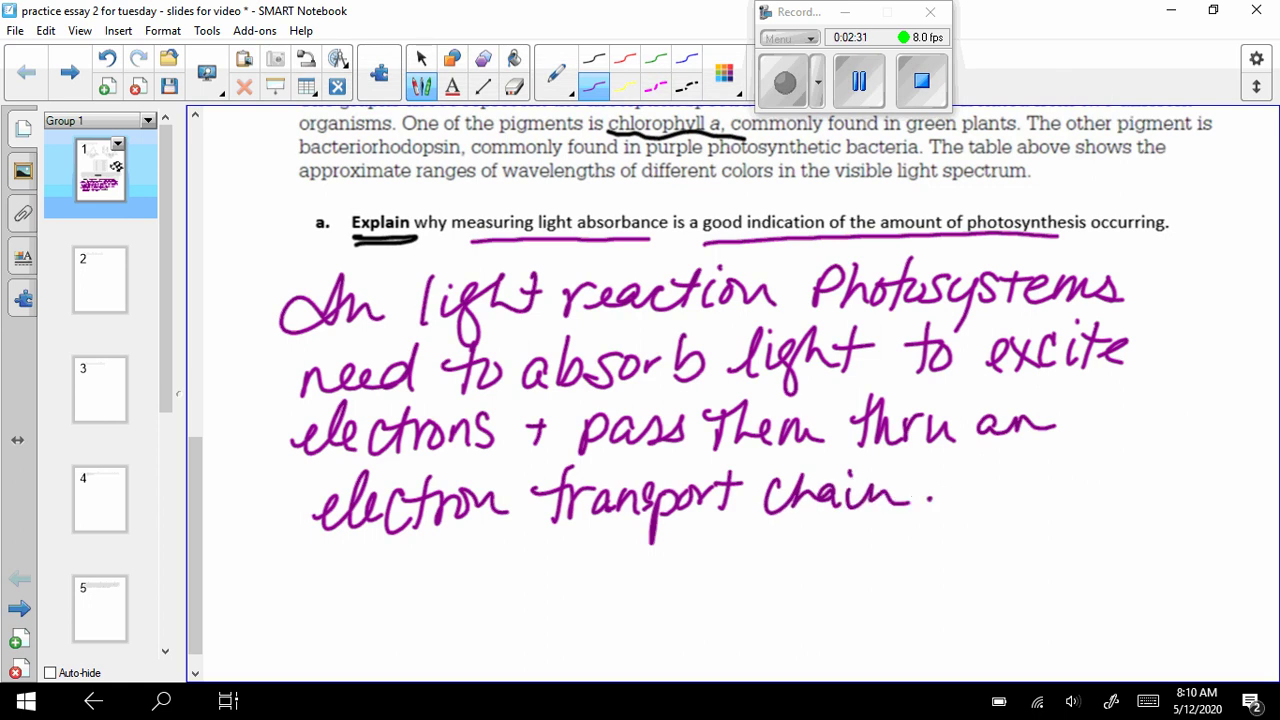
mouse_move(960, 467)
left_mouse_down()
mouse_move(1022, 457)
mouse_move(975, 516)
left_mouse_up()
mouse_move(1008, 464)
left_mouse_down()
mouse_move(1004, 512)
mouse_move(1033, 508)
left_mouse_up()
left_click(1037, 475)
mouse_move(1040, 488)
left_mouse_down()
mouse_move(1043, 506)
mouse_move(1075, 502)
left_mouse_up()
- Add the line 'leads to the production of NADPH'
mouse_move(336, 548)
left_mouse_down()
mouse_move(322, 594)
mouse_move(378, 580)
mouse_move(410, 590)
left_mouse_up()
left_click_drag(420, 544, 430, 592)
left_click_drag(482, 545, 478, 594)
mouse_move(462, 562)
left_mouse_down()
mouse_move(500, 558)
mouse_move(505, 588)
left_mouse_up()
mouse_move(560, 540)
left_mouse_down()
mouse_move(556, 592)
mouse_move(590, 552)
left_mouse_up()
mouse_move(572, 582)
left_mouse_down()
mouse_move(614, 582)
mouse_move(630, 615)
left_mouse_up()
left_click_drag(632, 568, 656, 580)
mouse_move(664, 575)
left_mouse_down()
mouse_move(724, 558)
mouse_move(738, 580)
left_mouse_up()
mouse_move(756, 536)
left_mouse_down()
mouse_move(752, 582)
mouse_move(792, 570)
left_mouse_up()
mouse_move(800, 556)
left_mouse_down()
mouse_move(816, 536)
mouse_move(828, 580)
mouse_move(850, 560)
left_mouse_up()
left_click_drag(846, 556, 894, 578)
left_click_drag(932, 552, 930, 612)
mouse_move(920, 578)
left_mouse_down()
mouse_move(1026, 546)
mouse_move(1058, 584)
mouse_move(1064, 566)
left_mouse_up()
mouse_move(1080, 542)
left_mouse_down()
mouse_move(1078, 584)
mouse_move(1098, 578)
left_mouse_up()
mouse_move(1104, 580)
left_mouse_down()
mouse_move(1128, 534)
mouse_move(1110, 562)
left_mouse_up()
mouse_move(1146, 522)
left_mouse_down()
mouse_move(1138, 580)
mouse_move(1168, 582)
left_mouse_up()
left_click_drag(1134, 552, 1180, 548)
- Finish the answer with '+ the buildup of proton gradient'
left_click_drag(329, 622, 327, 660)
left_click_drag(314, 642, 404, 628)
mouse_move(398, 608)
left_mouse_down()
mouse_move(390, 664)
mouse_move(428, 662)
left_mouse_up()
left_click_drag(430, 650, 454, 662)
left_click_drag(494, 612, 552, 660)
mouse_move(566, 600)
left_mouse_down()
mouse_move(562, 662)
mouse_move(590, 664)
left_mouse_up()
mouse_move(596, 598)
left_mouse_down()
mouse_move(598, 666)
mouse_move(626, 660)
mouse_move(632, 676)
left_mouse_up()
left_click_drag(676, 630, 684, 678)
mouse_move(742, 622)
left_mouse_down()
mouse_move(758, 648)
mouse_move(790, 632)
mouse_move(812, 652)
left_mouse_up()
left_click_drag(792, 620, 888, 646)
mouse_move(912, 636)
left_mouse_down()
mouse_move(912, 680)
mouse_move(968, 636)
left_mouse_up()
left_click_drag(988, 636, 1022, 652)
mouse_move(1020, 590)
left_mouse_down()
mouse_move(1020, 650)
mouse_move(1036, 650)
left_mouse_up()
left_click_drag(1042, 640, 1076, 650)
mouse_move(1092, 604)
left_mouse_down()
mouse_move(1092, 648)
mouse_move(1110, 618)
left_mouse_up()
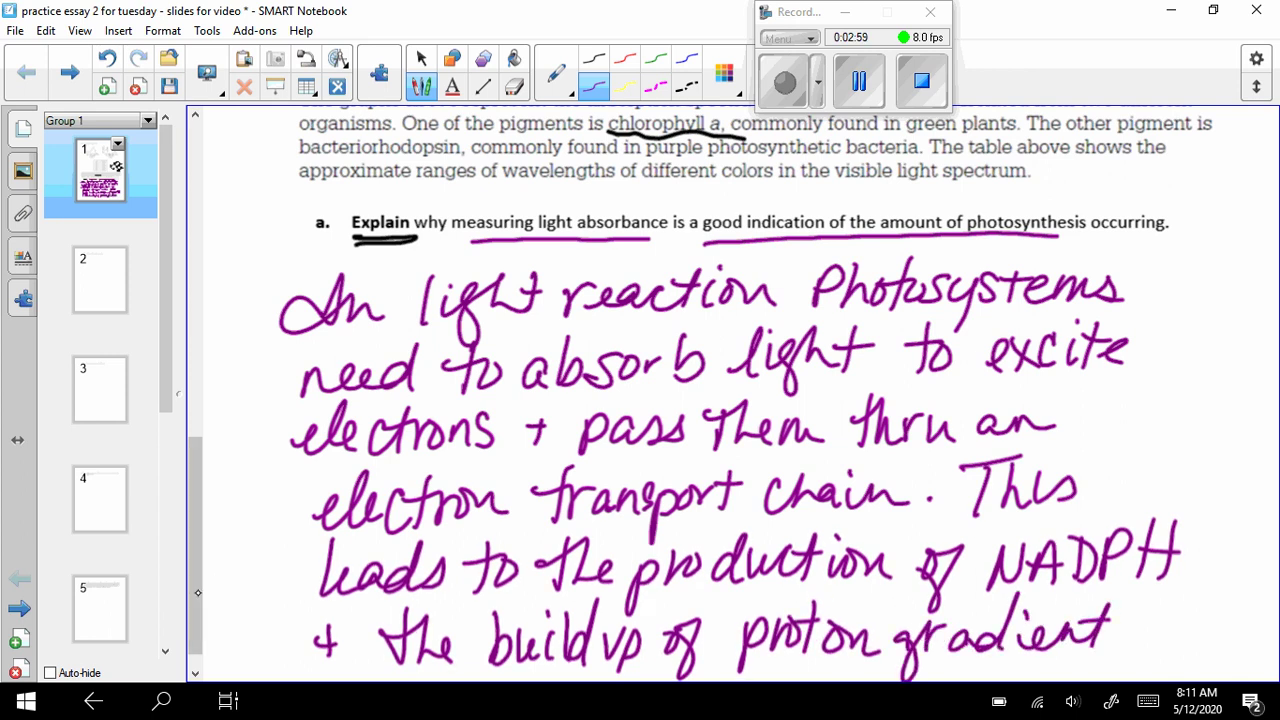
scroll(700, 400, "down", 1)
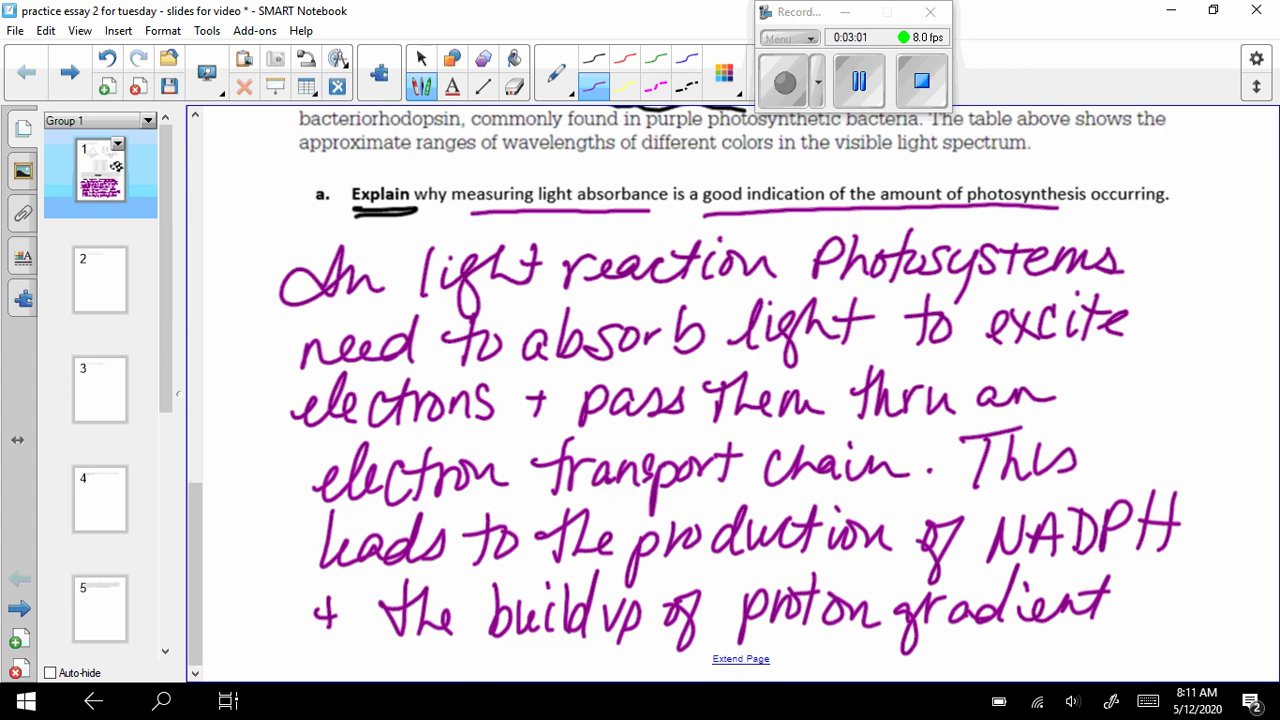
- Extend the page and continue answer a. with 'for the production of ATP.'
left_click(758, 660)
left_click_drag(380, 388, 348, 484)
left_click_drag(330, 418, 366, 406)
left_click_drag(372, 412, 414, 410)
left_click_drag(454, 400, 482, 410)
mouse_move(486, 398)
left_mouse_down()
mouse_move(548, 476)
mouse_move(590, 430)
left_mouse_up()
mouse_move(598, 418)
left_mouse_down()
mouse_move(622, 422)
mouse_move(662, 390)
mouse_move(706, 438)
left_mouse_up()
mouse_move(730, 386)
left_mouse_down()
mouse_move(728, 440)
mouse_move(746, 408)
left_mouse_up()
left_click_drag(754, 410, 756, 432)
left_click_drag(766, 414, 806, 420)
mouse_move(846, 410)
left_mouse_down()
mouse_move(822, 416)
mouse_move(842, 478)
left_mouse_up()
mouse_move(902, 434)
left_mouse_down()
mouse_move(928, 436)
mouse_move(924, 406)
left_mouse_up()
mouse_move(942, 386)
left_mouse_down()
mouse_move(976, 382)
mouse_move(958, 430)
mouse_move(1008, 404)
left_mouse_up()
left_click(1015, 418)
- Start a new line reading 'Both NADPH + ATP are needed'
left_click_drag(338, 502, 332, 556)
mouse_move(334, 510)
left_mouse_down()
mouse_move(350, 528)
mouse_move(336, 554)
left_mouse_up()
left_click_drag(392, 520, 424, 540)
mouse_move(392, 512)
left_mouse_down()
mouse_move(440, 500)
mouse_move(460, 536)
left_mouse_up()
mouse_move(506, 540)
left_mouse_down()
mouse_move(510, 506)
mouse_move(530, 498)
left_mouse_up()
mouse_move(540, 542)
left_mouse_down()
mouse_move(550, 494)
mouse_move(566, 542)
left_mouse_up()
mouse_move(534, 518)
left_mouse_down()
mouse_move(560, 520)
mouse_move(580, 544)
mouse_move(614, 498)
mouse_move(640, 544)
left_mouse_up()
mouse_move(666, 486)
left_mouse_down()
mouse_move(668, 544)
mouse_move(666, 516)
left_mouse_up()
left_click_drag(706, 516, 736, 514)
mouse_move(720, 498)
left_mouse_down()
mouse_move(720, 532)
mouse_move(790, 534)
mouse_move(786, 512)
left_mouse_up()
mouse_move(796, 492)
left_mouse_down()
mouse_move(834, 478)
mouse_move(810, 526)
left_mouse_up()
mouse_move(828, 524)
left_mouse_down()
mouse_move(846, 470)
mouse_move(824, 500)
left_mouse_up()
left_click_drag(884, 496, 898, 520)
left_click_drag(904, 518, 922, 494)
mouse_move(926, 508)
left_mouse_down()
mouse_move(946, 514)
mouse_move(984, 494)
mouse_move(1004, 516)
left_mouse_up()
left_click_drag(1008, 502, 1078, 504)
left_click_drag(1098, 486, 1096, 454)
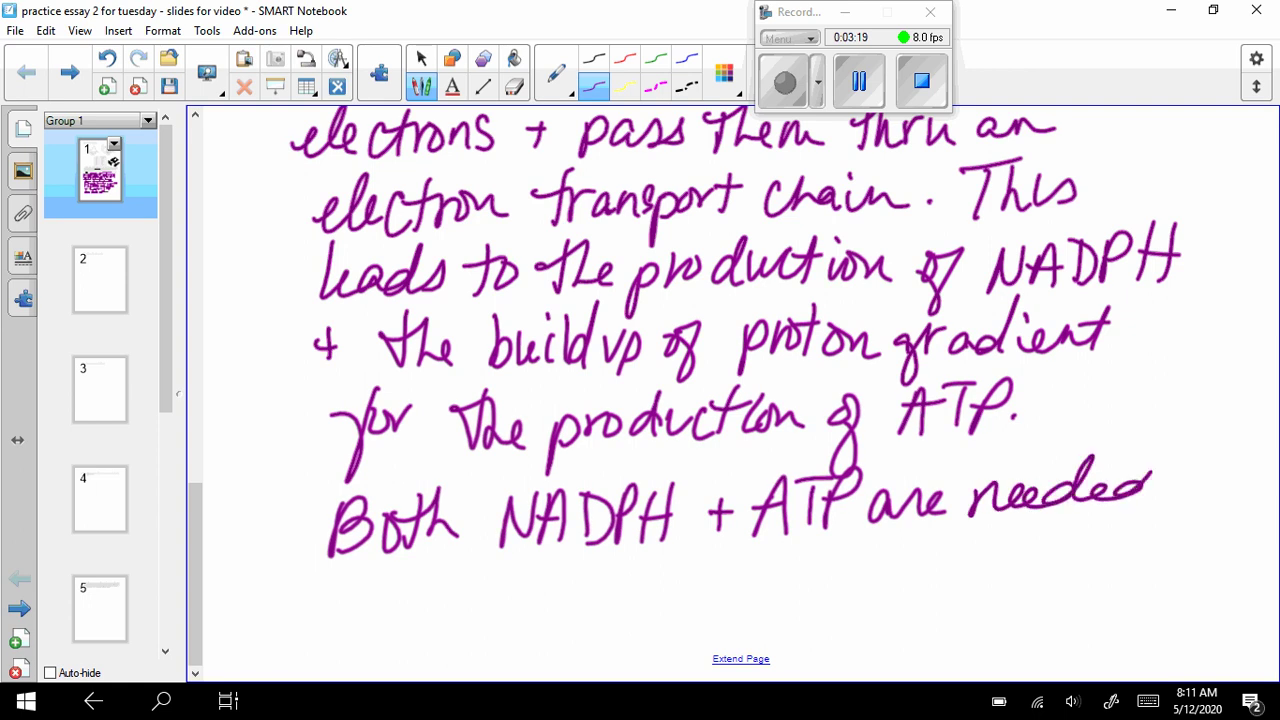
- Finish the sentence with 'for the Calvin Cycle to produce G3P.'
mouse_move(348, 586)
left_mouse_down()
mouse_move(330, 660)
mouse_move(402, 588)
left_mouse_up()
mouse_move(466, 568)
left_mouse_down()
mouse_move(458, 600)
mouse_move(478, 575)
left_mouse_up()
left_click_drag(476, 568, 516, 612)
mouse_move(572, 568)
left_mouse_down()
mouse_move(574, 610)
mouse_move(616, 610)
mouse_move(650, 580)
mouse_move(676, 596)
left_mouse_up()
mouse_move(740, 568)
left_mouse_down()
mouse_move(724, 610)
mouse_move(760, 620)
left_mouse_up()
left_click_drag(806, 576, 790, 598)
mouse_move(838, 552)
left_mouse_down()
mouse_move(822, 598)
mouse_move(840, 594)
left_mouse_up()
left_click_drag(884, 548, 878, 600)
left_click_drag(862, 580, 906, 576)
mouse_move(928, 580)
left_mouse_down()
mouse_move(924, 622)
mouse_move(948, 584)
left_mouse_up()
mouse_move(958, 594)
left_mouse_down()
mouse_move(982, 570)
mouse_move(1008, 582)
mouse_move(1030, 572)
left_mouse_up()
mouse_move(1036, 576)
left_mouse_down()
mouse_move(1046, 552)
mouse_move(1072, 588)
left_mouse_up()
mouse_move(1088, 578)
left_mouse_down()
mouse_move(1080, 592)
mouse_move(1108, 580)
left_mouse_up()
mouse_move(1140, 540)
left_mouse_down()
mouse_move(1118, 588)
mouse_move(1146, 562)
left_mouse_up()
left_click_drag(1150, 542, 1176, 592)
mouse_move(1182, 542)
left_mouse_down()
mouse_move(1214, 534)
mouse_move(1184, 568)
left_mouse_up()
left_click(1216, 575)
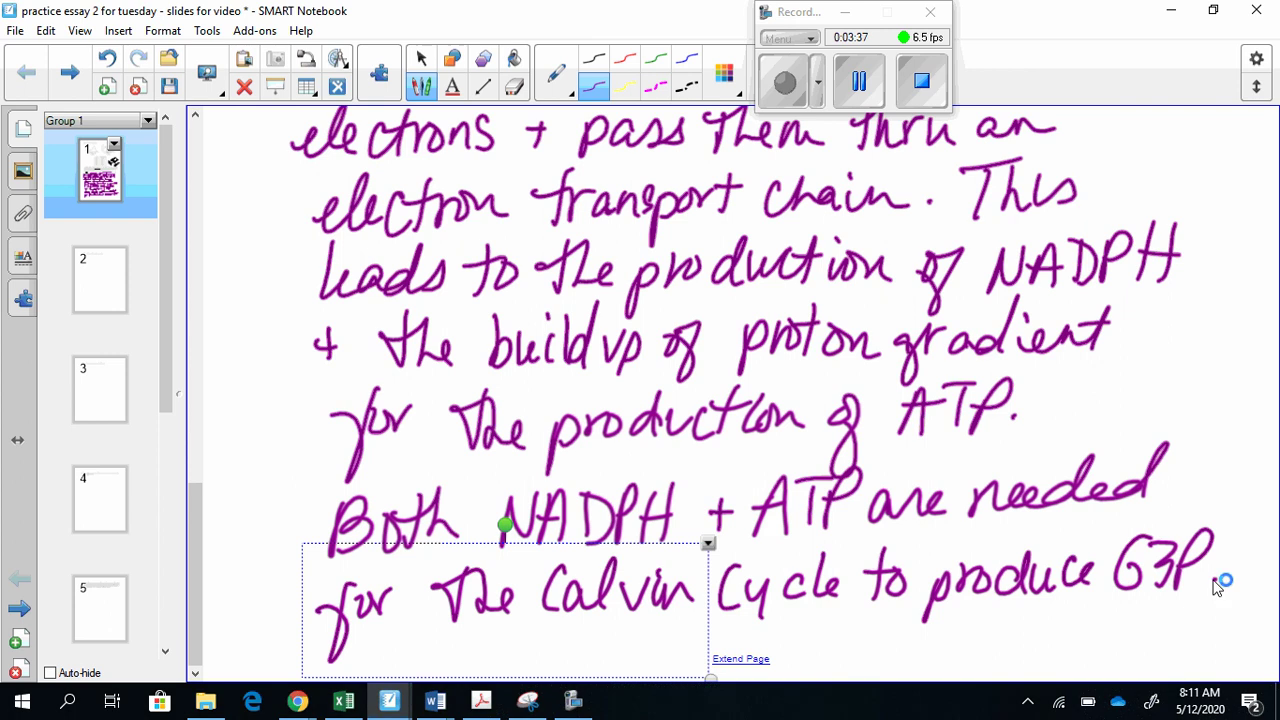
- Jump to slide 2, then return to slide 1 and scroll down through its graphs and answers
left_click(100, 280)
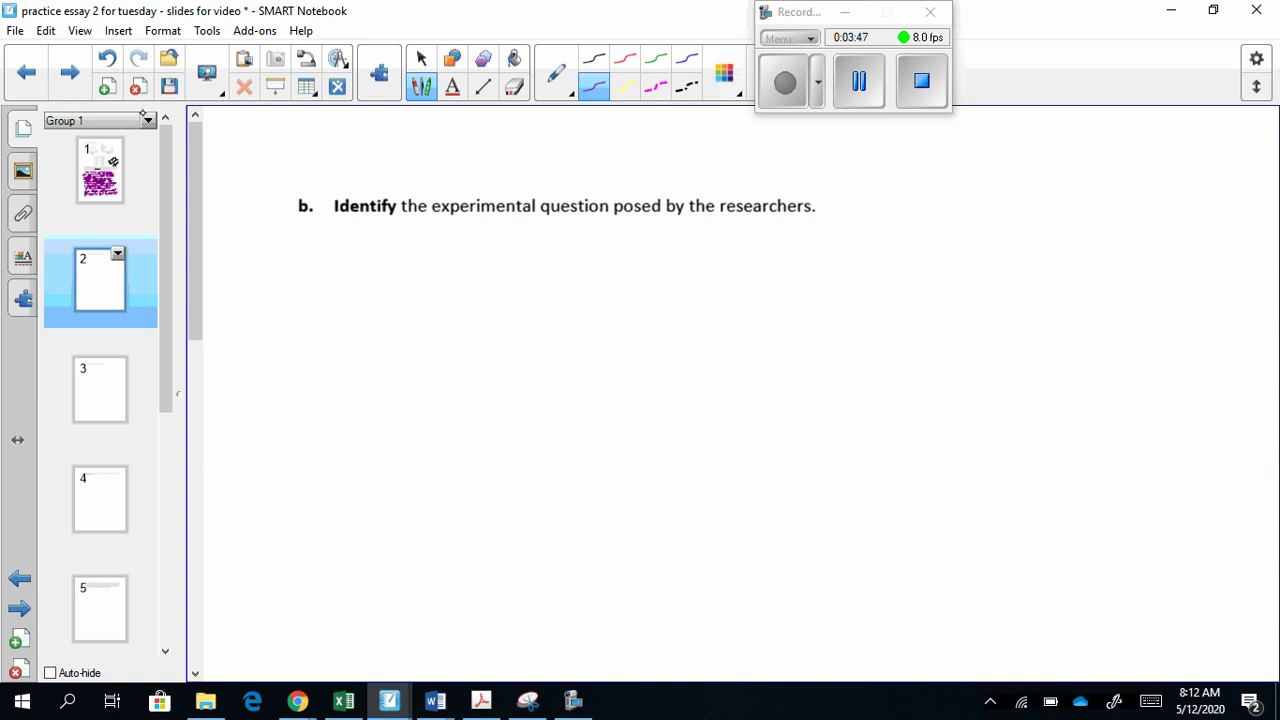
left_click(100, 170)
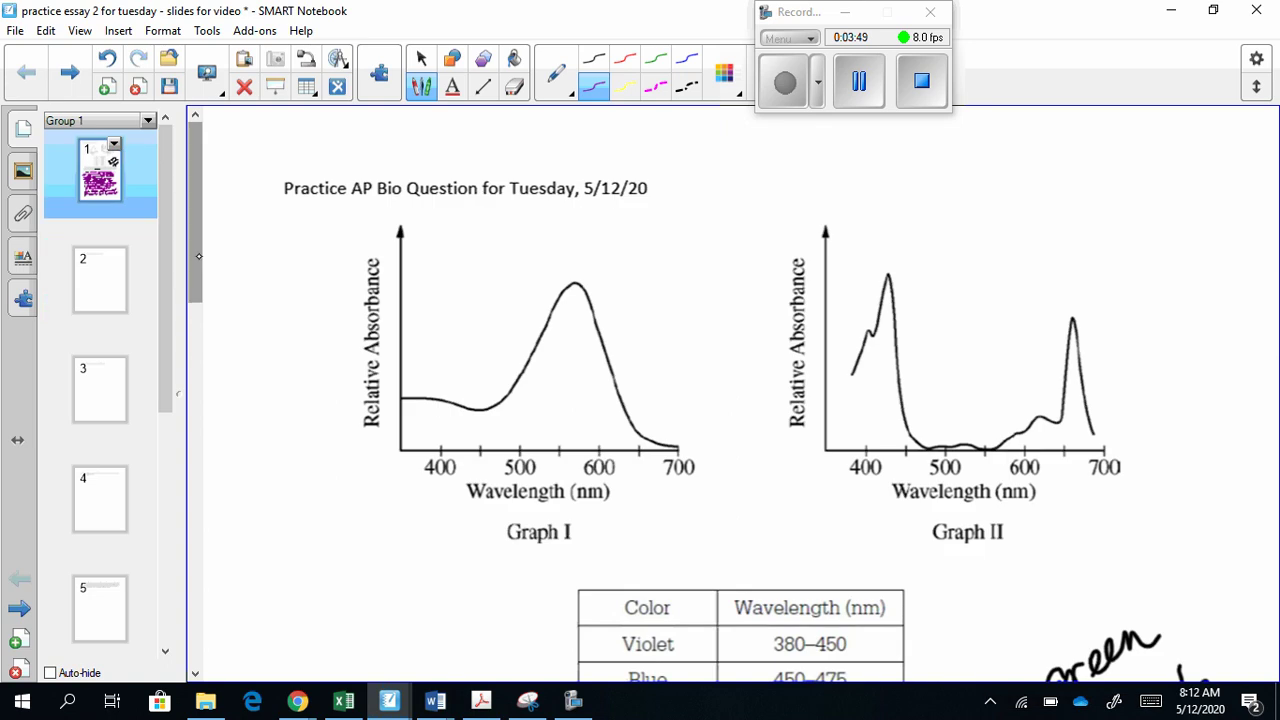
left_click_drag(199, 259, 197, 437)
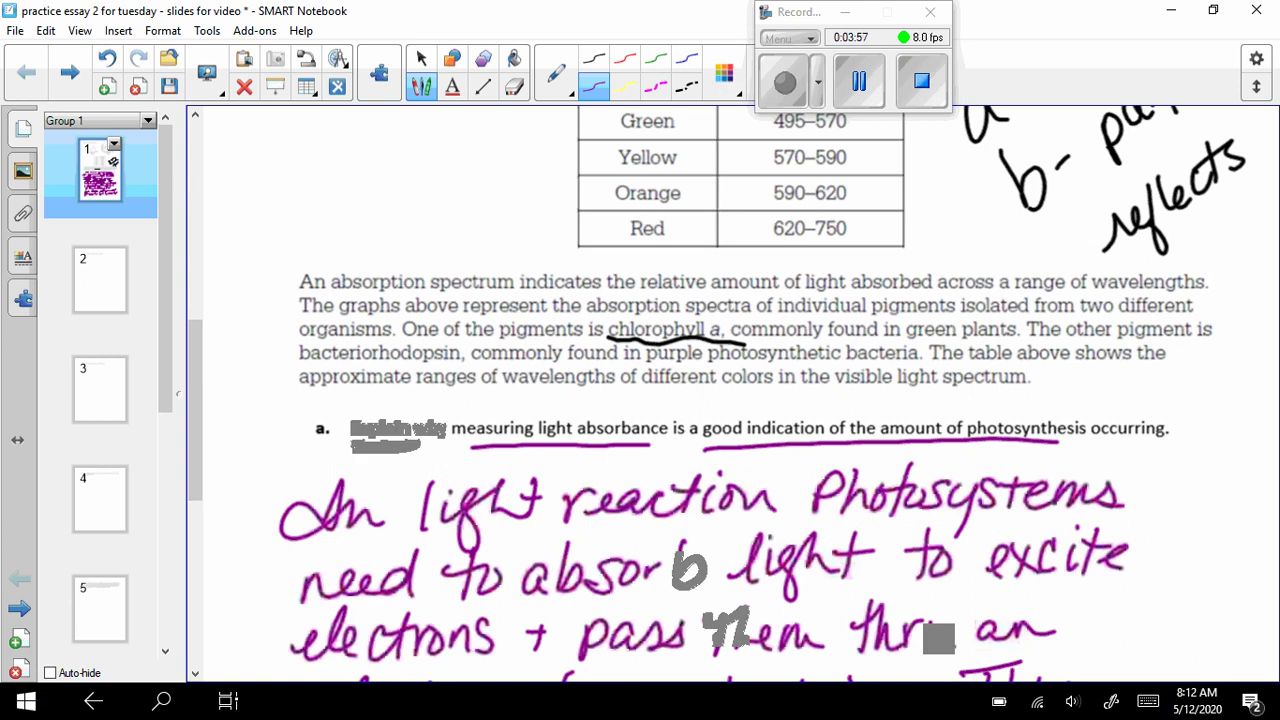
- On slide 2, underline 'Identify the experimental question' and write a first question starting 'At what', ending with 'photosynthesis?'
left_click(100, 278)
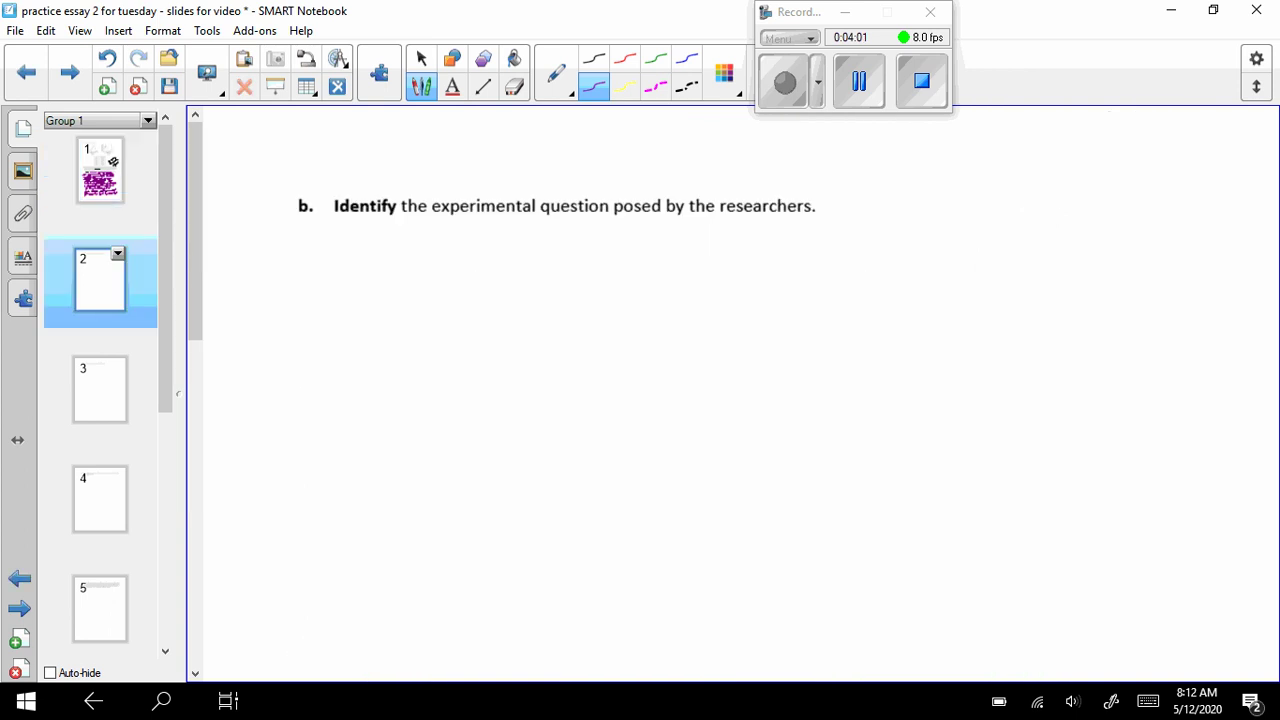
left_click_drag(340, 226, 620, 230)
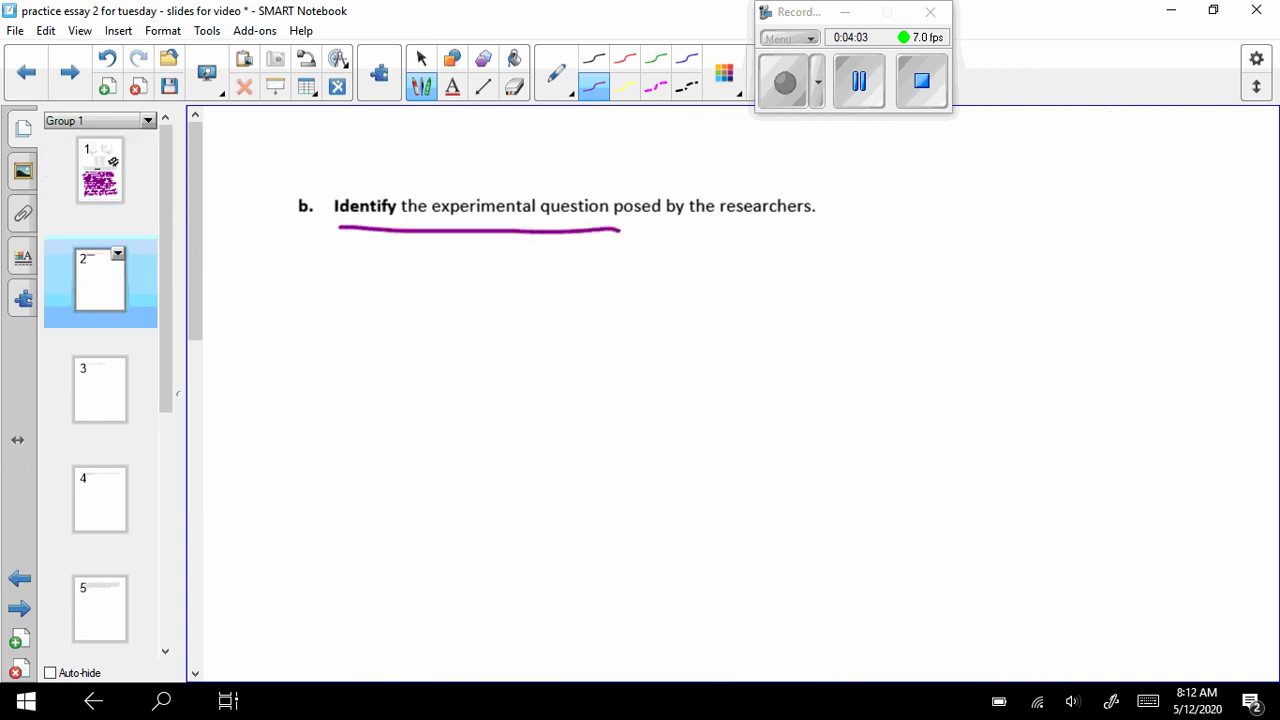
mouse_move(333, 338)
left_mouse_down()
mouse_move(357, 270)
mouse_move(360, 340)
left_mouse_up()
left_click_drag(316, 318, 368, 314)
mouse_move(386, 272)
left_mouse_down()
mouse_move(388, 340)
mouse_move(398, 312)
left_mouse_up()
mouse_move(430, 302)
left_mouse_down()
mouse_move(440, 322)
mouse_move(462, 310)
left_mouse_up()
mouse_move(475, 278)
left_mouse_down()
mouse_move(474, 318)
mouse_move(552, 296)
mouse_move(620, 320)
mouse_move(712, 297)
mouse_move(758, 256)
mouse_move(772, 292)
mouse_move(826, 336)
mouse_move(868, 258)
mouse_move(920, 300)
mouse_move(966, 272)
mouse_move(972, 300)
mouse_move(1060, 254)
mouse_move(1095, 290)
mouse_move(1130, 262)
mouse_move(1164, 262)
left_mouse_up()
mouse_move(336, 368)
left_mouse_down()
mouse_move(352, 392)
mouse_move(366, 366)
mouse_move(517, 369)
mouse_move(540, 390)
mouse_move(600, 350)
mouse_move(605, 372)
mouse_move(726, 376)
mouse_move(814, 346)
mouse_move(890, 350)
mouse_move(911, 368)
mouse_move(951, 350)
mouse_move(994, 357)
mouse_move(990, 340)
left_mouse_up()
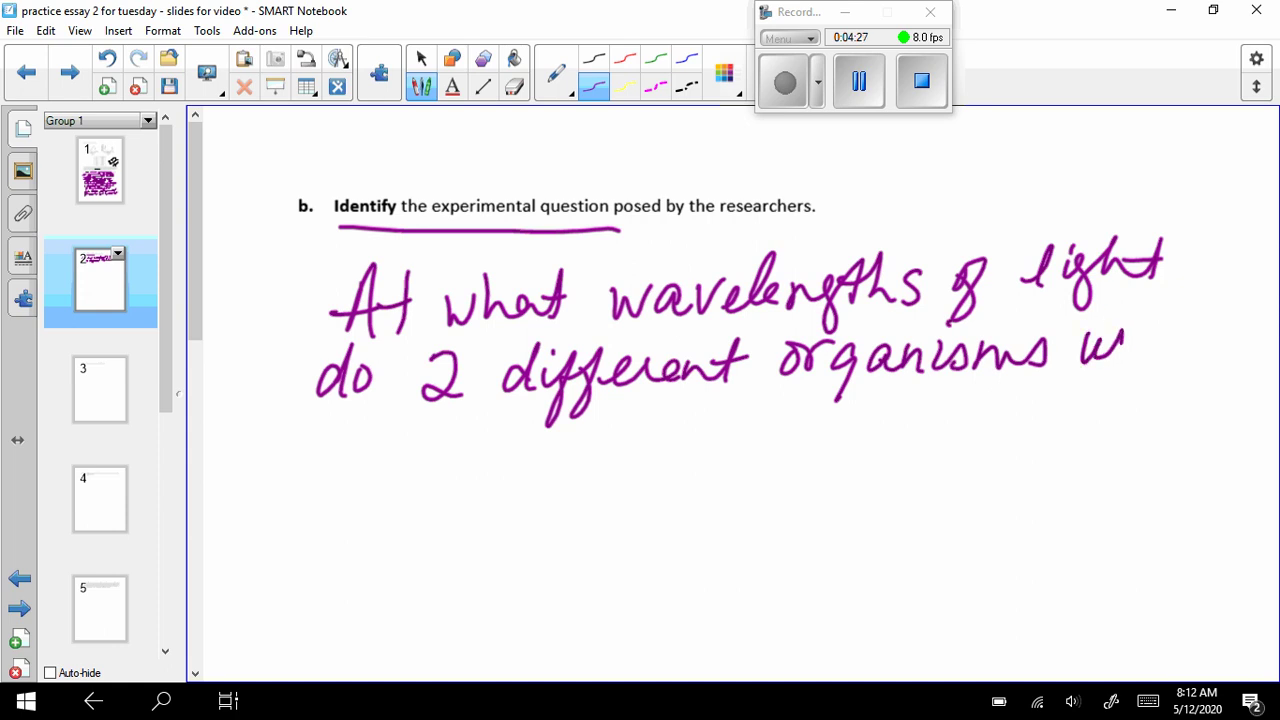
left_click_drag(1136, 352, 1161, 356)
mouse_move(312, 445)
left_mouse_down()
mouse_move(356, 462)
mouse_move(430, 430)
mouse_move(478, 446)
mouse_move(556, 436)
mouse_move(592, 460)
mouse_move(620, 432)
mouse_move(678, 424)
mouse_move(726, 435)
mouse_move(732, 488)
mouse_move(792, 436)
mouse_move(914, 448)
mouse_move(956, 420)
mouse_move(960, 440)
mouse_move(990, 420)
mouse_move(1186, 426)
left_mouse_up()
left_click(1182, 441)
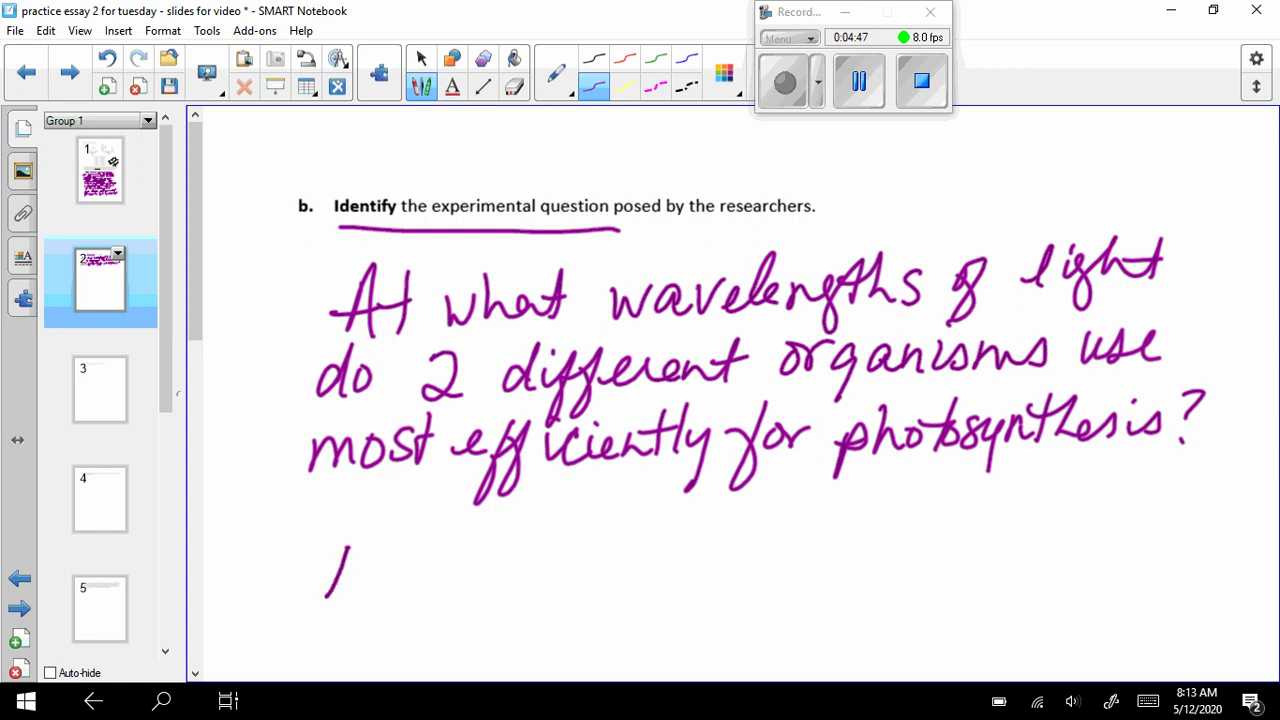
- Start a new line reading 'What color/wavelengths of light'
mouse_move(358, 562)
left_mouse_down()
mouse_move(372, 590)
mouse_move(414, 572)
mouse_move(436, 585)
left_mouse_up()
mouse_move(510, 552)
left_mouse_down()
mouse_move(508, 586)
mouse_move(522, 562)
left_mouse_up()
mouse_move(530, 578)
left_mouse_down()
mouse_move(546, 582)
mouse_move(558, 560)
left_mouse_up()
left_click_drag(568, 574, 590, 556)
left_click_drag(634, 520, 586, 600)
left_click(633, 551)
left_click_drag(633, 551, 668, 554)
mouse_move(688, 558)
left_mouse_down()
mouse_move(695, 580)
mouse_move(722, 576)
left_mouse_up()
left_click_drag(720, 552, 740, 572)
left_click_drag(748, 565, 774, 574)
left_click_drag(778, 560, 820, 592)
left_click_drag(850, 520, 842, 550)
mouse_move(818, 538)
left_mouse_down()
mouse_move(838, 534)
mouse_move(876, 558)
left_mouse_up()
mouse_move(888, 542)
left_mouse_down()
mouse_move(876, 568)
mouse_move(920, 550)
mouse_move(920, 600)
left_mouse_up()
mouse_move(988, 515)
left_mouse_down()
mouse_move(980, 560)
mouse_move(1030, 580)
left_mouse_up()
mouse_move(1050, 515)
left_mouse_down()
mouse_move(1092, 540)
mouse_move(1212, 528)
mouse_move(1232, 542)
left_mouse_up()
- Finish the question with 'are used by organisms of diff colors?'
mouse_move(366, 626)
left_mouse_down()
mouse_move(390, 655)
mouse_move(466, 652)
left_mouse_up()
left_click_drag(520, 594, 558, 672)
mouse_move(630, 615)
left_mouse_down()
mouse_move(640, 640)
mouse_move(656, 622)
mouse_move(672, 674)
left_mouse_up()
left_click_drag(700, 628, 738, 646)
mouse_move(744, 640)
left_mouse_down()
mouse_move(766, 606)
mouse_move(842, 620)
mouse_move(866, 668)
left_mouse_up()
left_click_drag(936, 630, 944, 656)
mouse_move(976, 606)
left_mouse_down()
mouse_move(960, 660)
mouse_move(988, 660)
left_mouse_up()
left_click_drag(1036, 616, 1040, 638)
left_click_drag(1062, 612, 1090, 634)
left_click_drag(1104, 612, 1130, 612)
mouse_move(1140, 604)
left_mouse_down()
mouse_move(1128, 636)
mouse_move(1165, 625)
left_mouse_up()
left_click(1160, 634)
- On slide 3, underline 'entire visible light spectrum' and begin answer c. with '2 organisms… you need… entire visible'
left_click(100, 388)
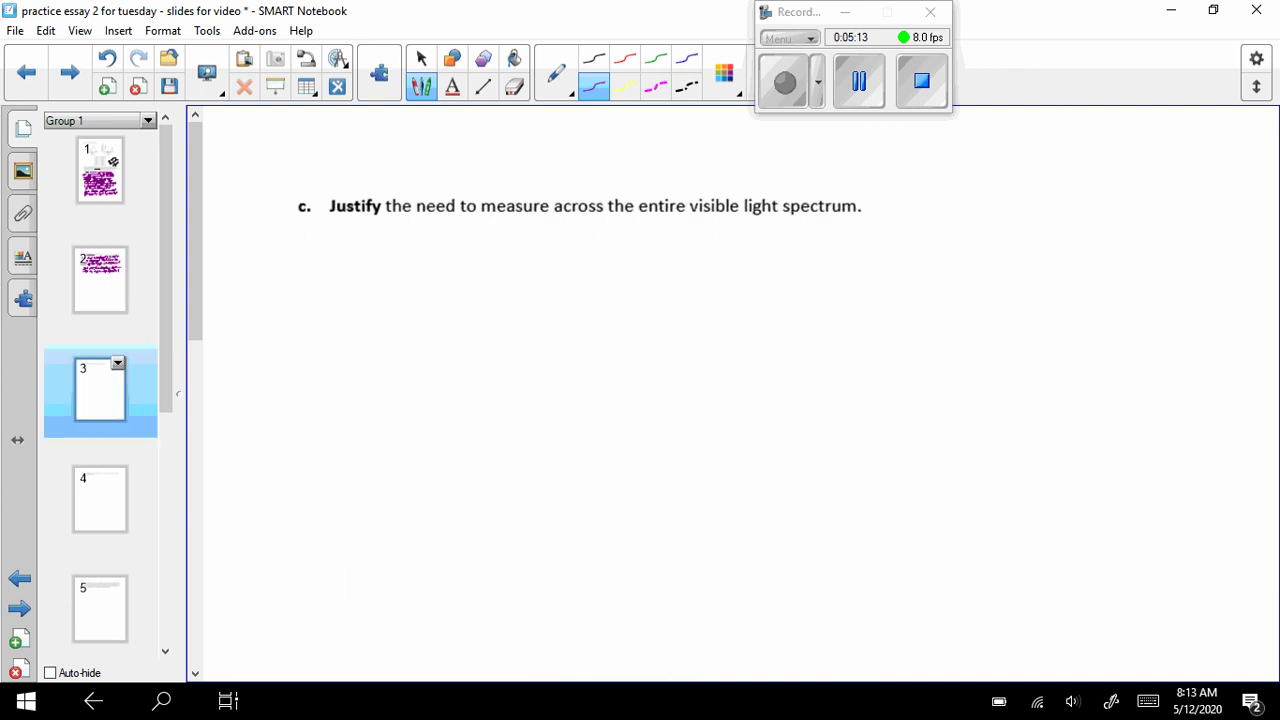
left_click_drag(642, 228, 856, 213)
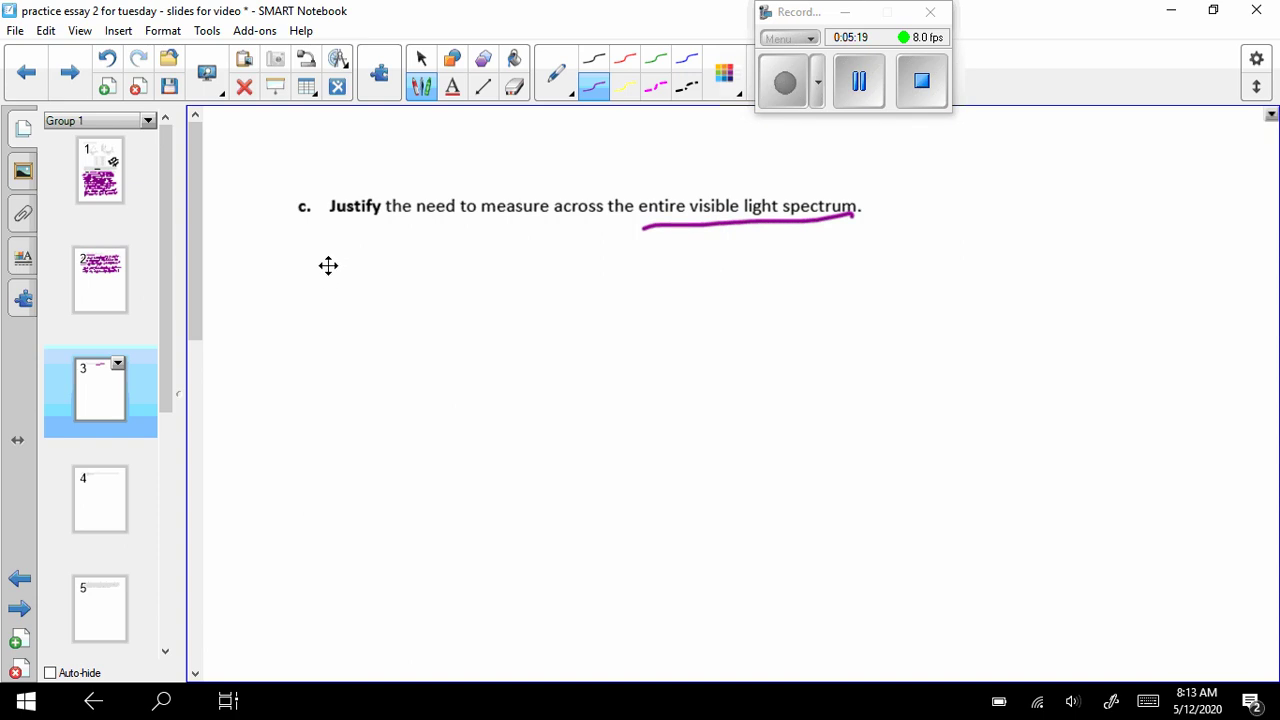
left_click_drag(322, 268, 352, 320)
mouse_move(404, 266)
left_mouse_down()
mouse_move(476, 300)
mouse_move(551, 280)
mouse_move(630, 300)
mouse_move(658, 282)
mouse_move(837, 280)
mouse_move(864, 258)
mouse_move(900, 285)
mouse_move(1080, 252)
mouse_move(1172, 258)
left_mouse_up()
mouse_move(305, 365)
left_mouse_down()
mouse_move(318, 428)
mouse_move(352, 372)
mouse_move(598, 356)
mouse_move(618, 372)
mouse_move(744, 345)
mouse_move(830, 368)
mouse_move(916, 366)
mouse_move(1088, 330)
mouse_move(1148, 338)
left_mouse_up()
left_click(1094, 302)
mouse_move(290, 450)
left_mouse_down()
mouse_move(338, 440)
mouse_move(372, 462)
mouse_move(412, 460)
mouse_move(594, 420)
mouse_move(782, 440)
mouse_move(906, 397)
mouse_move(926, 440)
mouse_move(1024, 440)
mouse_move(1100, 396)
mouse_move(1170, 380)
mouse_move(1192, 394)
left_mouse_up()
- Continue answer c. about what each absorbs, noting you can't assume colors or wavelengths
mouse_move(290, 520)
left_mouse_down()
mouse_move(322, 540)
mouse_move(366, 540)
mouse_move(402, 500)
mouse_move(512, 540)
mouse_move(570, 500)
mouse_move(604, 520)
mouse_move(640, 505)
mouse_move(706, 522)
left_mouse_up()
mouse_move(812, 488)
left_mouse_down()
mouse_move(898, 522)
mouse_move(960, 520)
mouse_move(1008, 490)
mouse_move(1044, 500)
mouse_move(1056, 470)
mouse_move(1094, 490)
mouse_move(1180, 495)
left_mouse_up()
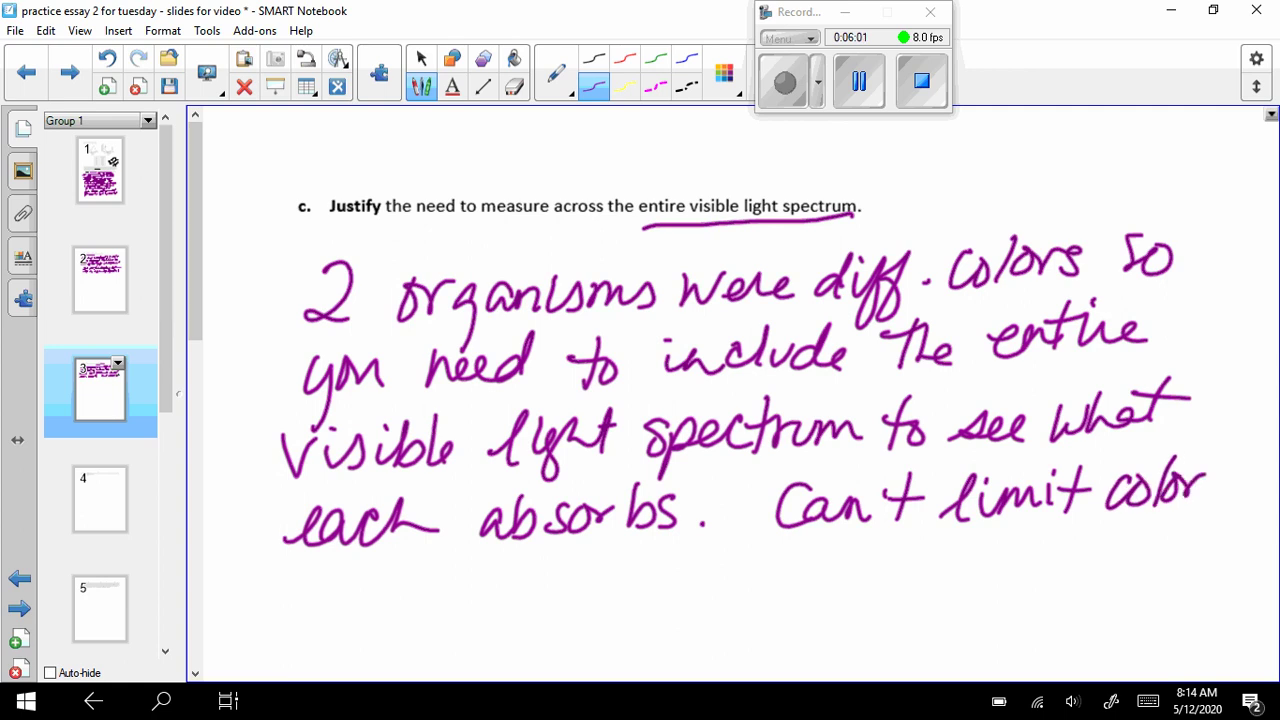
left_click_drag(1238, 463, 1168, 538)
mouse_move(300, 582)
left_mouse_down()
mouse_move(305, 630)
mouse_move(350, 590)
mouse_move(382, 625)
left_mouse_up()
left_click_drag(398, 575, 500, 635)
left_click_drag(505, 566, 539, 600)
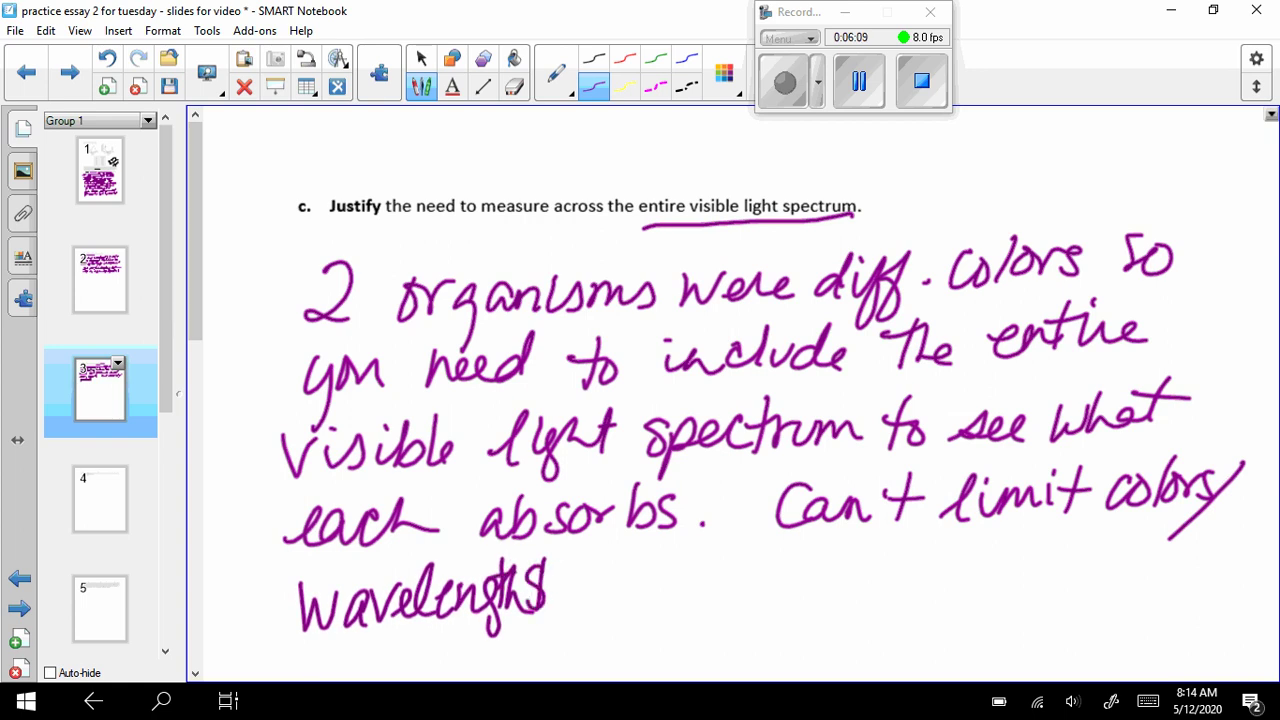
left_click_drag(614, 582, 688, 606)
mouse_move(706, 578)
left_mouse_down()
mouse_move(694, 606)
mouse_move(764, 584)
mouse_move(800, 604)
left_mouse_up()
left_click_drag(806, 592, 826, 600)
left_click(856, 592)
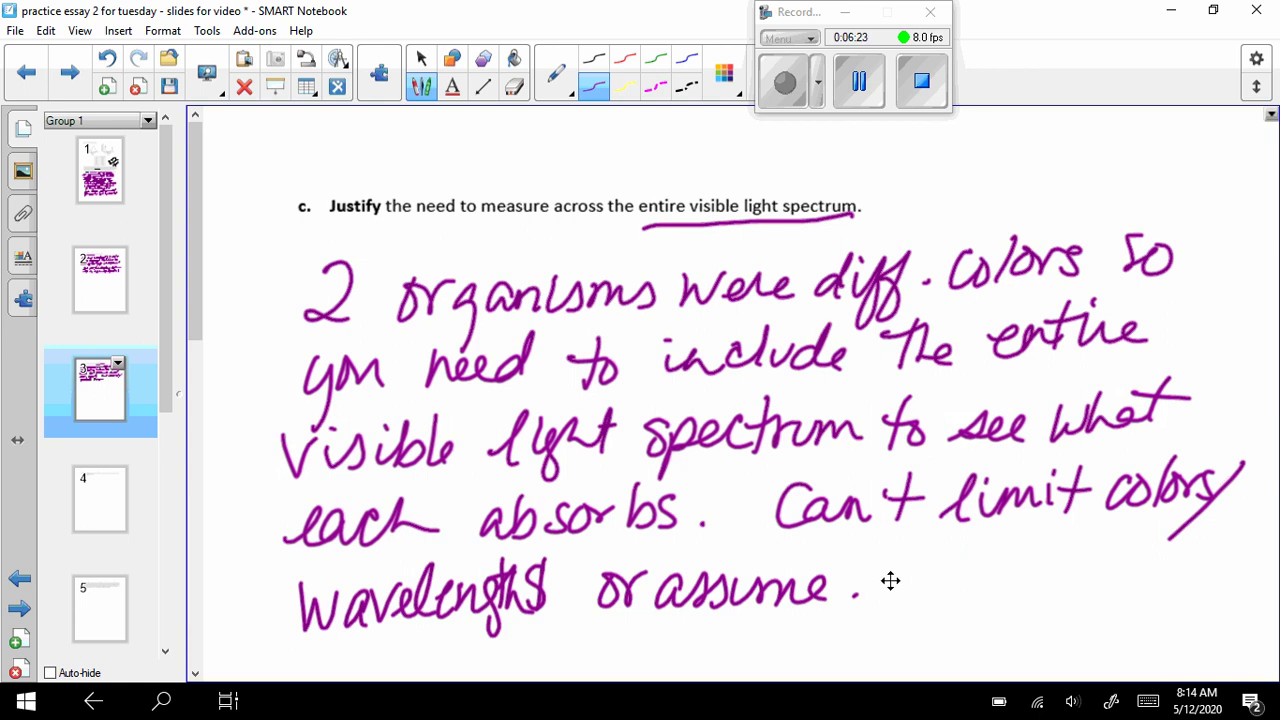
mouse_move(884, 585)
left_mouse_down()
mouse_move(968, 598)
mouse_move(1010, 578)
mouse_move(1110, 595)
mouse_move(1143, 569)
mouse_move(1170, 600)
mouse_move(1137, 620)
left_mouse_up()
mouse_move(444, 640)
left_mouse_down()
mouse_move(418, 660)
mouse_move(476, 636)
mouse_move(510, 664)
mouse_move(657, 654)
left_mouse_up()
left_click(100, 500)
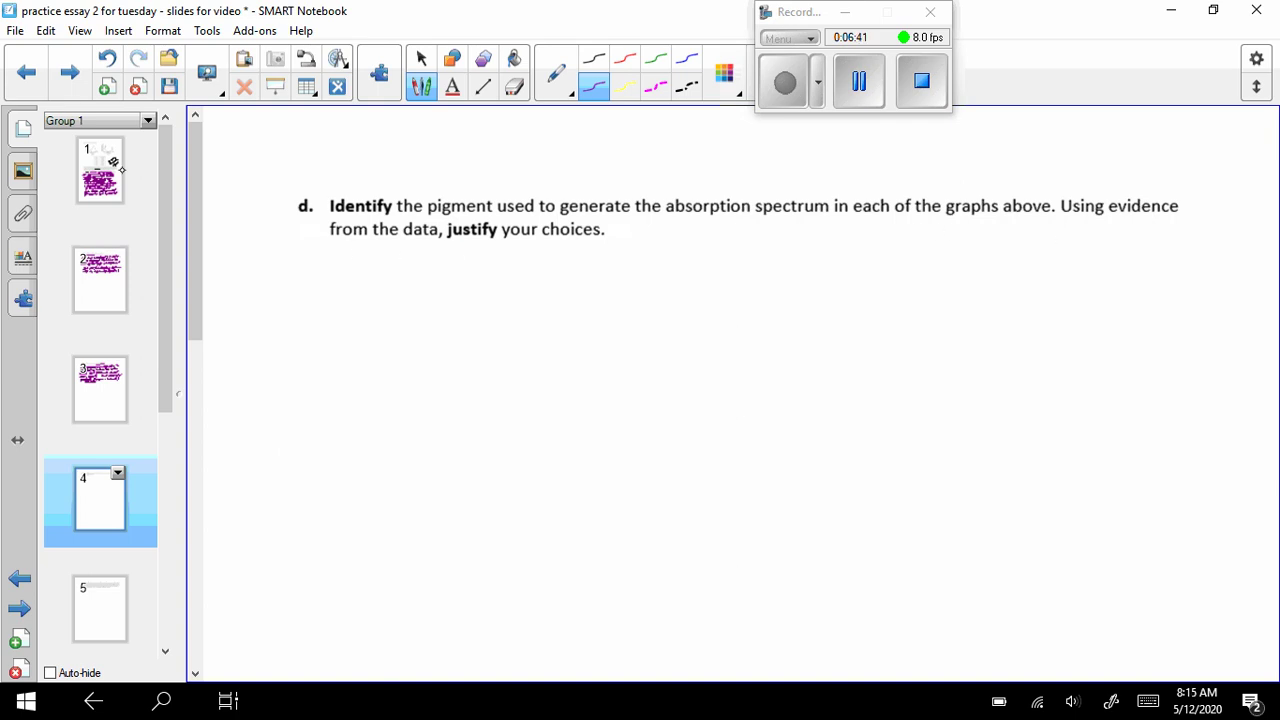
- On page 1, underline the Graph I label, mark its peak down to the axis, and underline Yellow
left_click(95, 151)
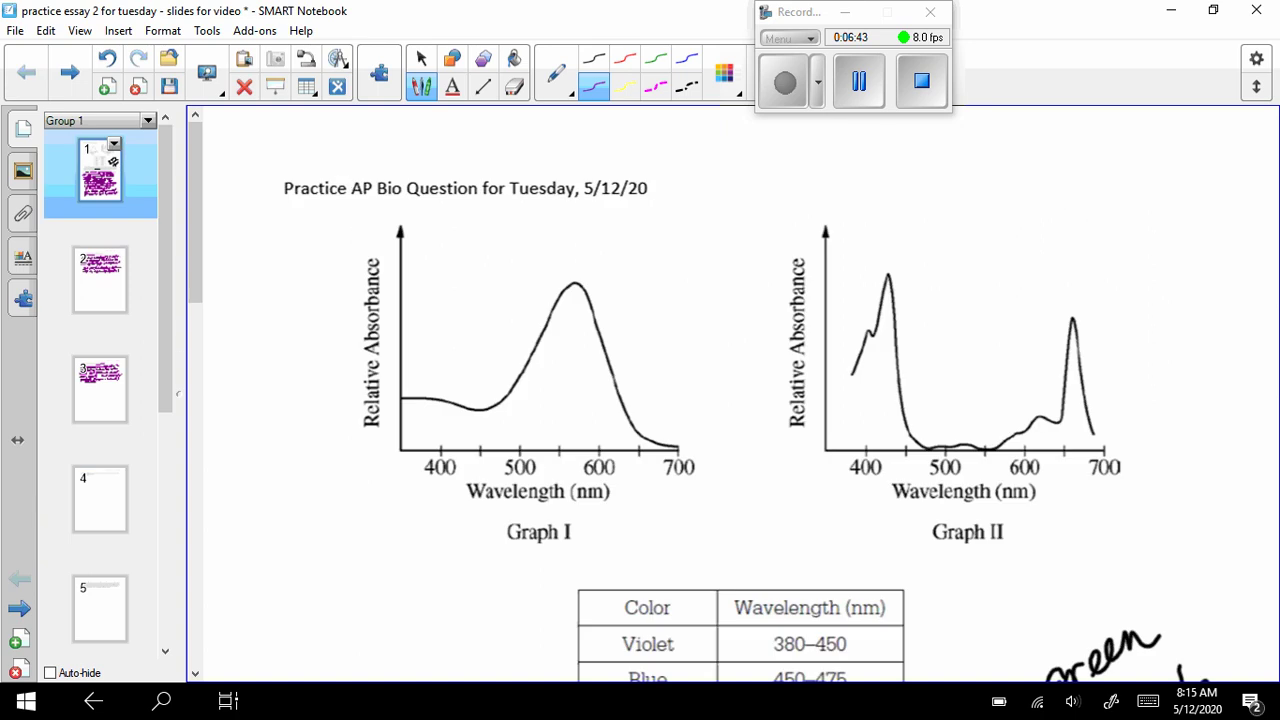
mouse_move(510, 557)
left_mouse_down()
mouse_move(570, 553)
mouse_move(506, 557)
left_mouse_up()
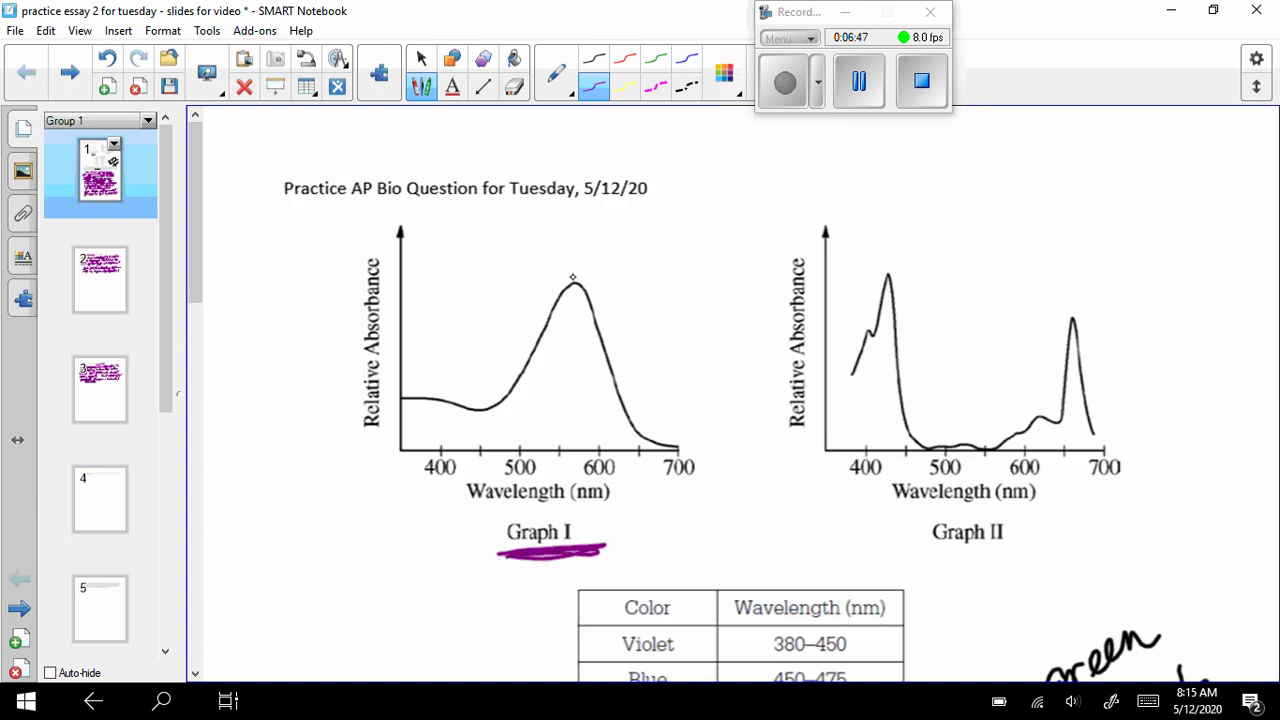
left_click_drag(577, 281, 578, 457)
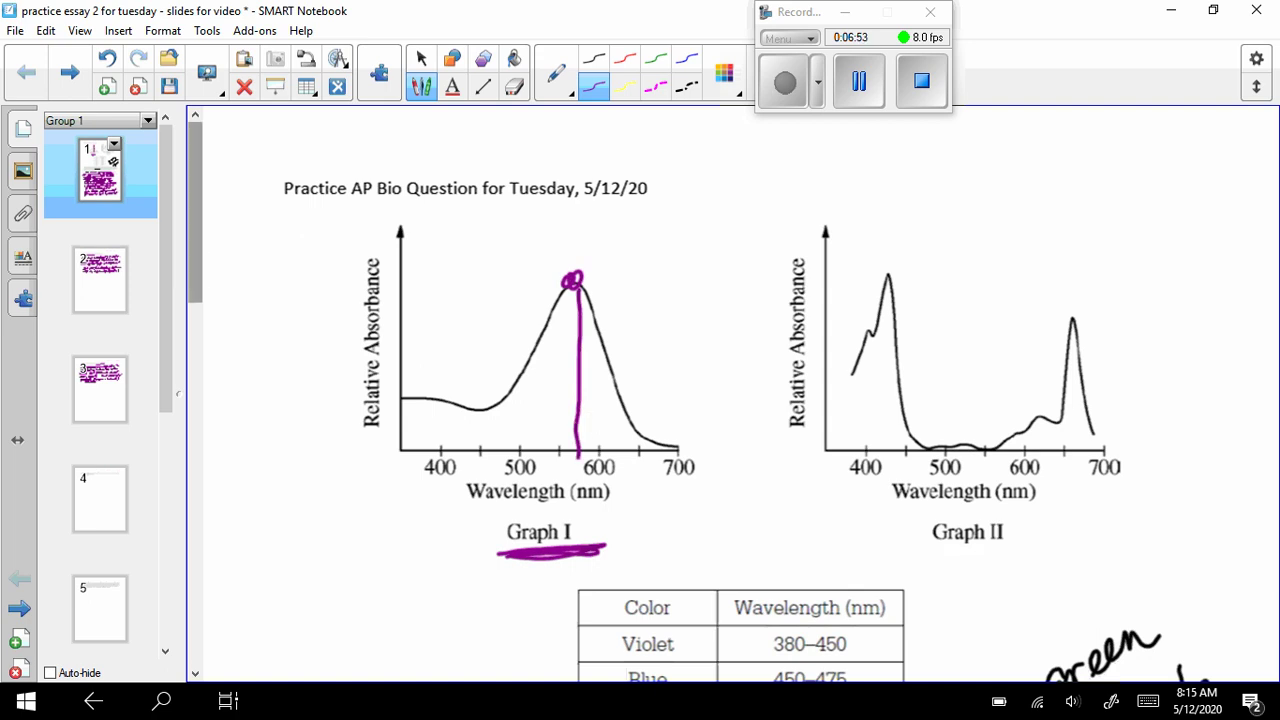
left_click_drag(196, 270, 196, 384)
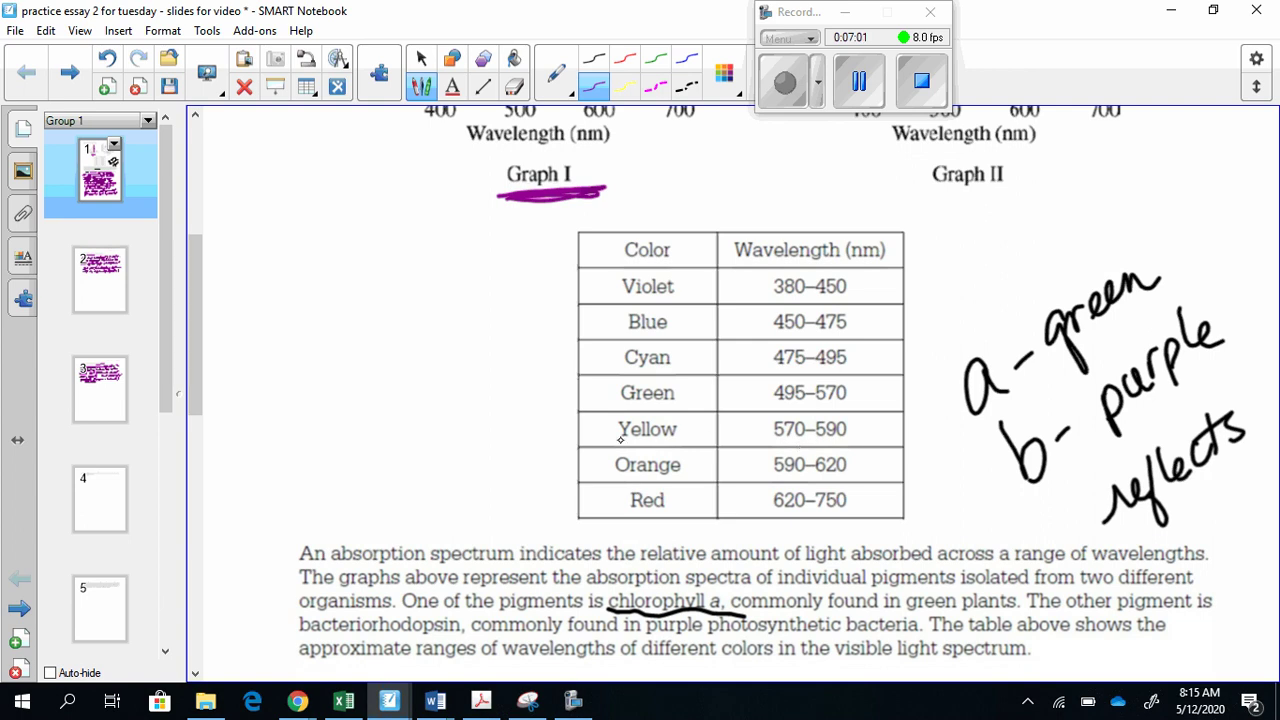
left_click_drag(596, 440, 700, 439)
left_click_drag(201, 342, 201, 262)
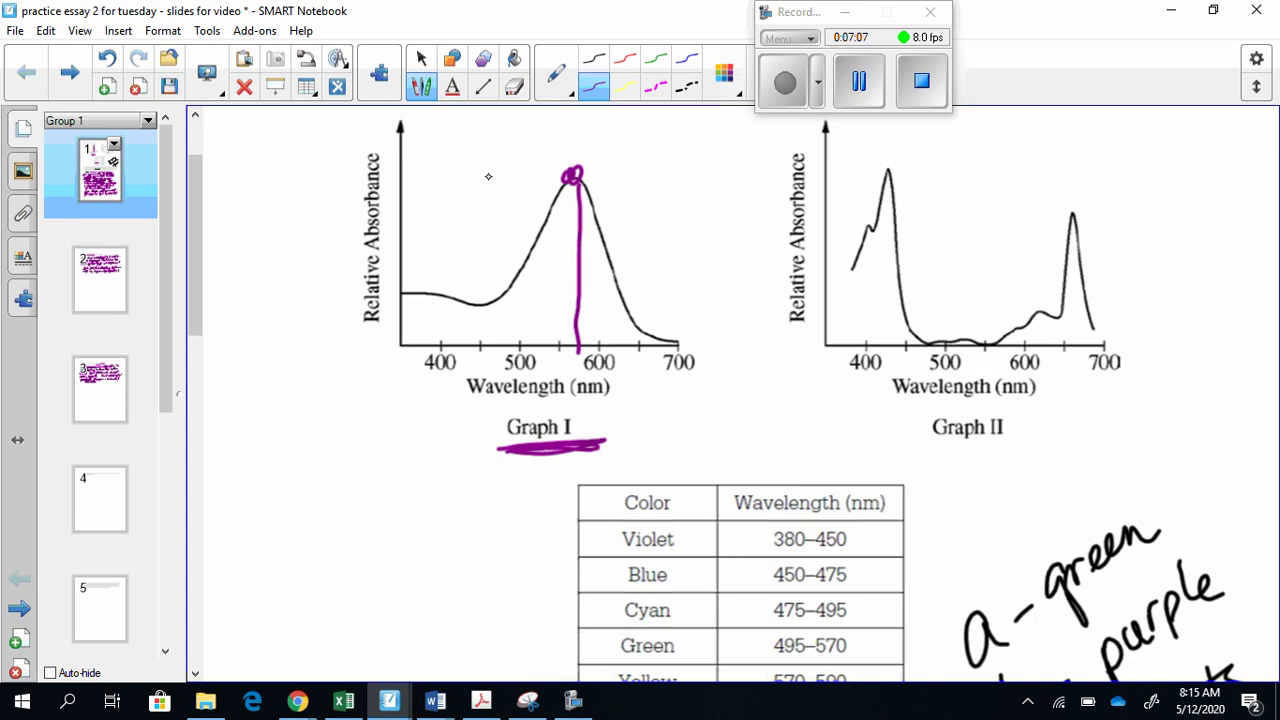
- Write 'absorbs green' above Graph I's peak
mouse_move(504, 186)
left_mouse_down()
mouse_move(503, 162)
mouse_move(518, 186)
mouse_move(544, 148)
mouse_move(578, 140)
left_mouse_up()
left_click_drag(582, 130, 594, 118)
left_click_drag(512, 216, 527, 265)
left_click_drag(502, 230, 530, 196)
left_click_drag(530, 212, 582, 180)
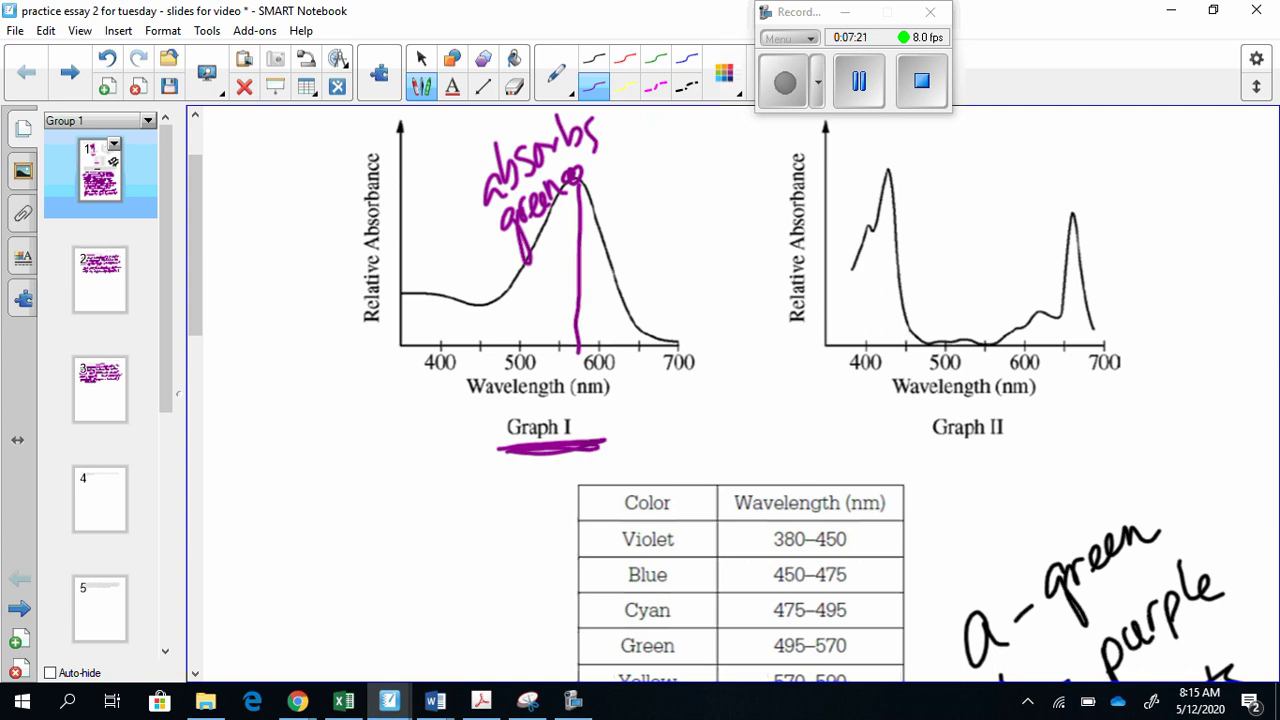
- Underline 380–450 in the Violet row and write 'low purple' left of Graph I
scroll(200, 314, "down", 3)
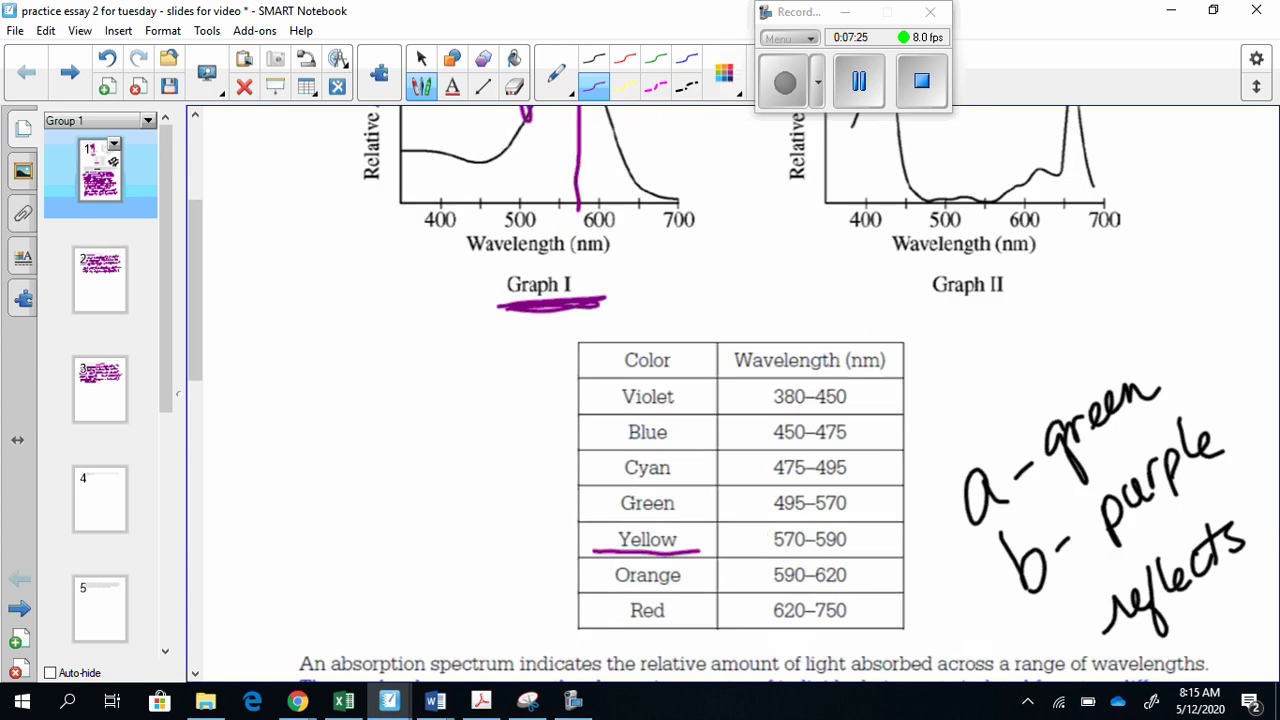
left_click_drag(749, 412, 868, 413)
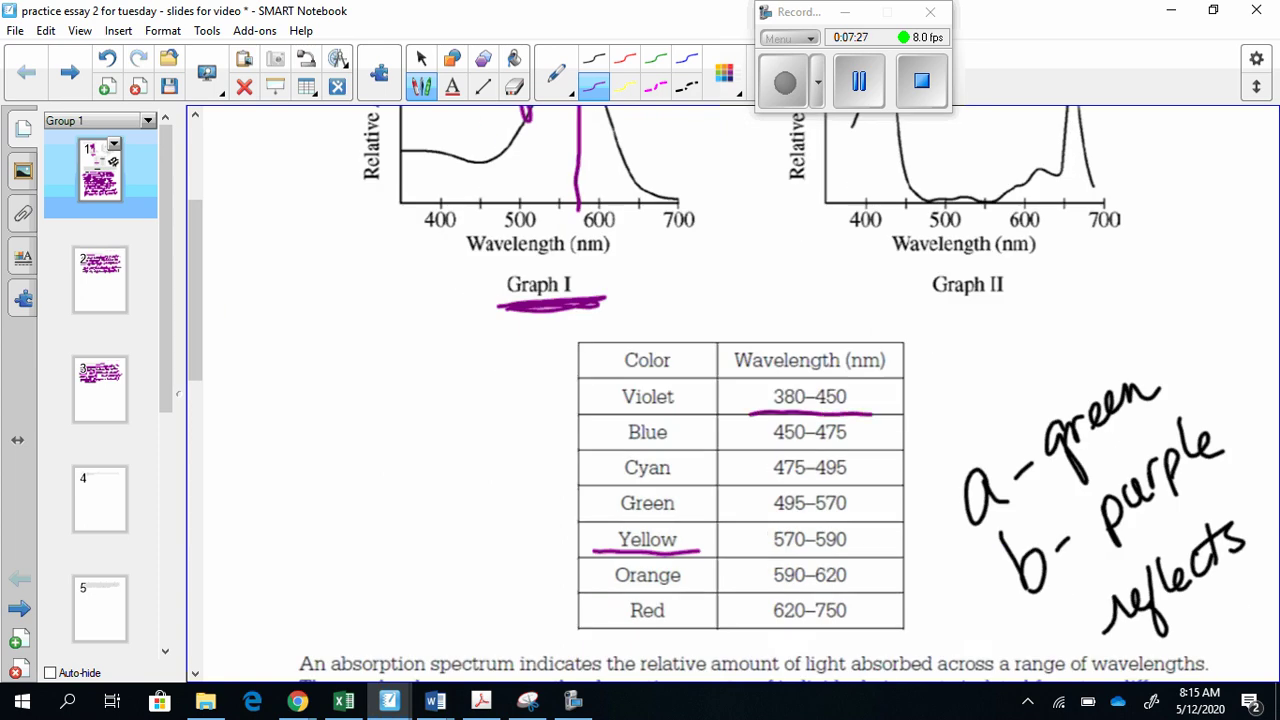
left_click_drag(386, 234, 382, 294)
left_click_drag(398, 264, 438, 240)
mouse_move(388, 316)
left_mouse_down()
mouse_move(380, 372)
mouse_move(422, 302)
left_mouse_up()
left_click_drag(420, 310, 428, 350)
left_click_drag(430, 284, 458, 300)
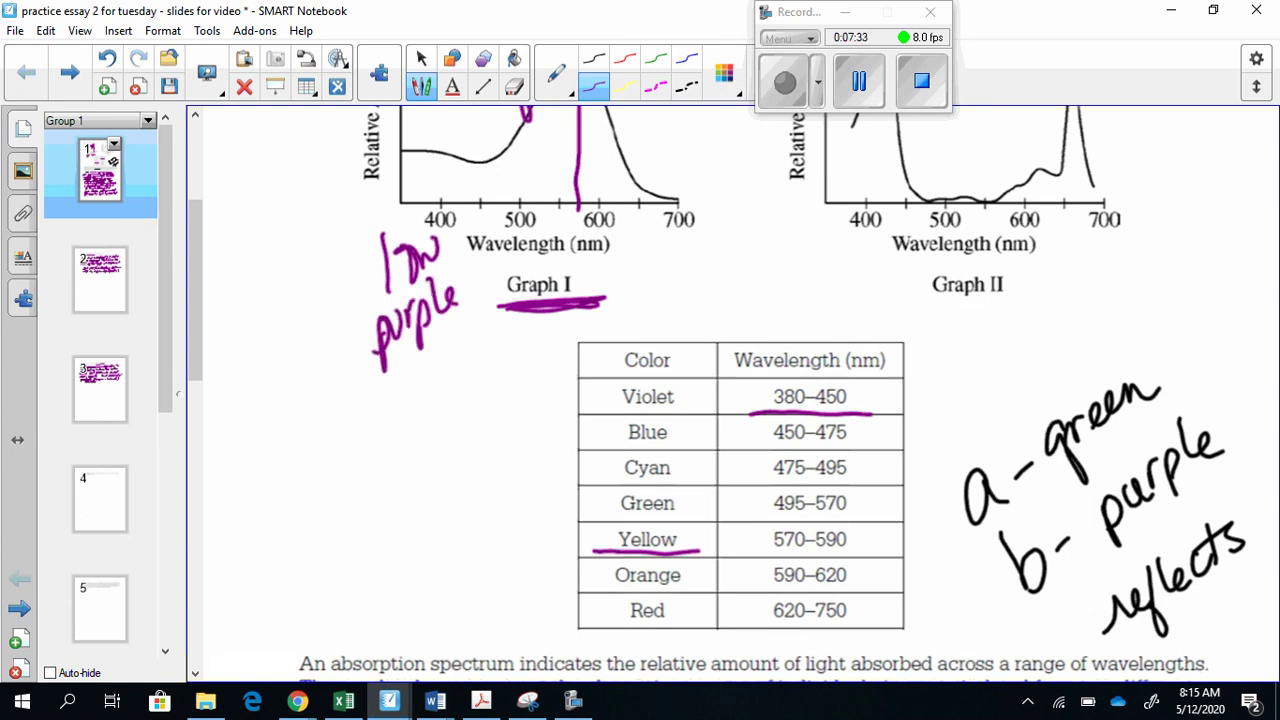
- On page 4, handwrite 'Graph 1 shows absorption spectra' under question d
left_click(100, 497)
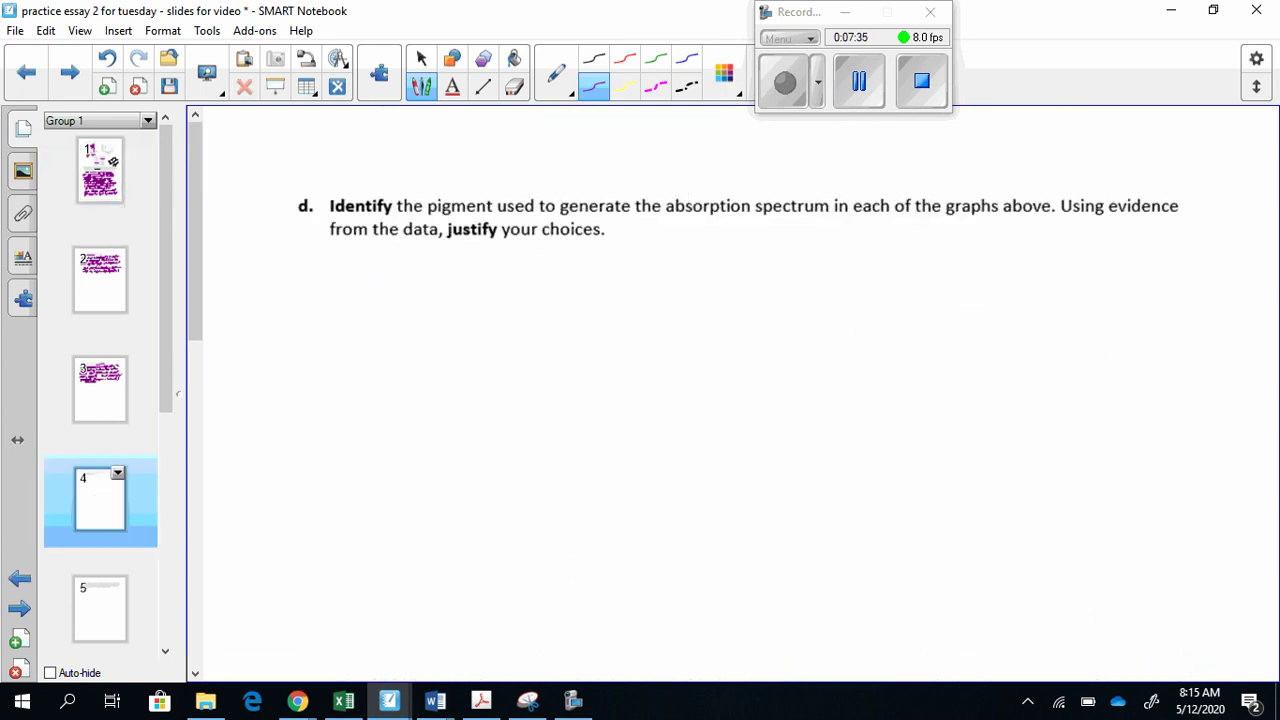
mouse_move(390, 262)
left_mouse_down()
mouse_move(390, 298)
mouse_move(420, 292)
mouse_move(456, 320)
left_mouse_up()
left_click_drag(460, 290, 524, 314)
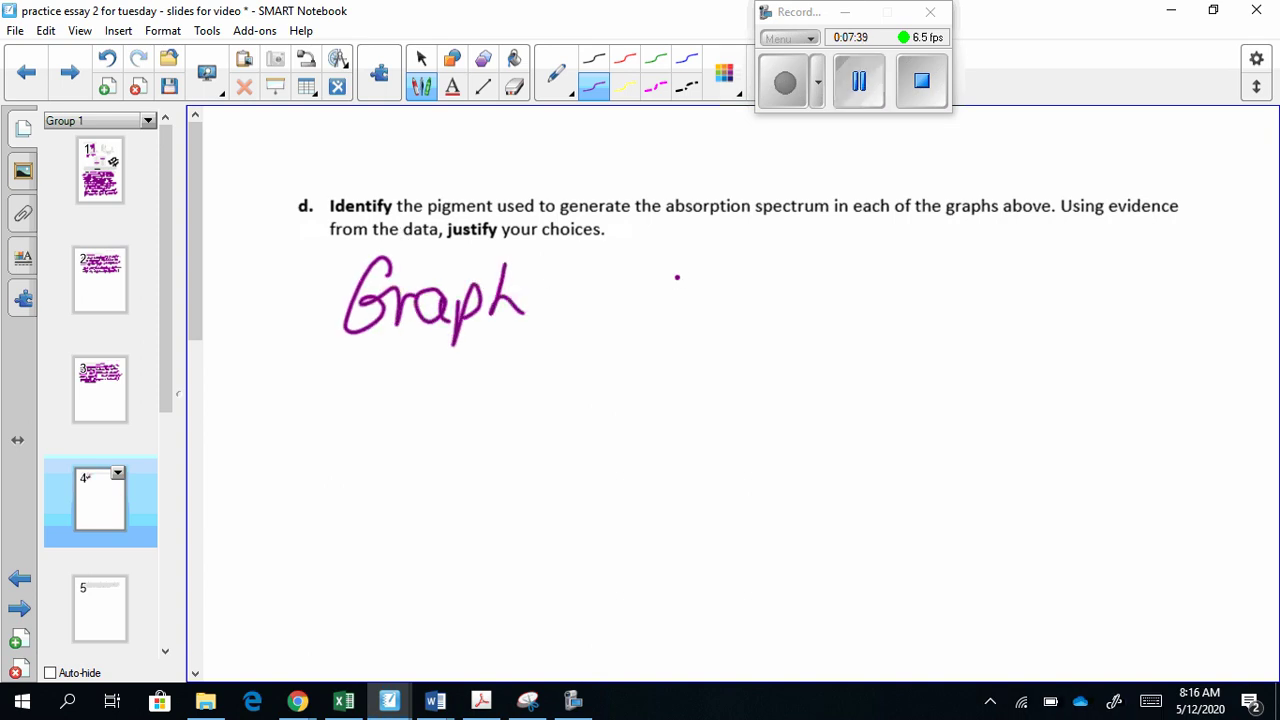
left_click_drag(562, 260, 560, 314)
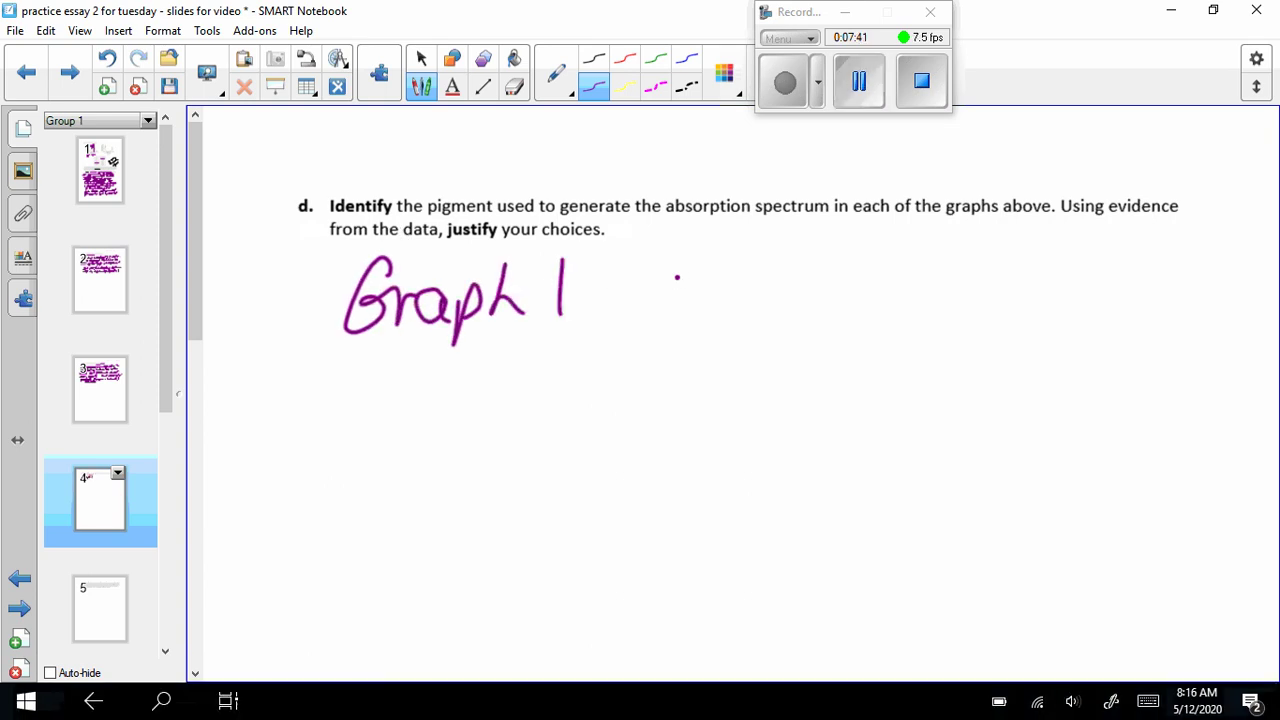
left_click_drag(626, 276, 604, 312)
mouse_move(636, 258)
left_mouse_down()
mouse_move(658, 306)
mouse_move(718, 280)
mouse_move(722, 300)
mouse_move(800, 296)
left_mouse_up()
mouse_move(810, 236)
left_mouse_down()
mouse_move(804, 250)
mouse_move(834, 272)
left_mouse_up()
mouse_move(845, 254)
left_mouse_down()
mouse_move(884, 292)
mouse_move(956, 276)
mouse_move(988, 290)
left_mouse_up()
mouse_move(1026, 248)
left_mouse_down()
mouse_move(1000, 288)
mouse_move(1102, 262)
mouse_move(1100, 276)
left_mouse_up()
mouse_move(1124, 262)
left_mouse_down()
mouse_move(1152, 244)
mouse_move(1210, 270)
left_mouse_up()
- Check the passage on page 1, then continue the answer with 'for Bacteriorhodopsin'
mouse_move(358, 356)
left_mouse_down()
mouse_move(352, 392)
mouse_move(388, 384)
left_mouse_up()
left_click_drag(392, 402, 418, 382)
left_click_drag(478, 352, 470, 410)
mouse_move(480, 352)
left_mouse_down()
mouse_move(482, 380)
mouse_move(518, 410)
left_mouse_up()
left_click(108, 168)
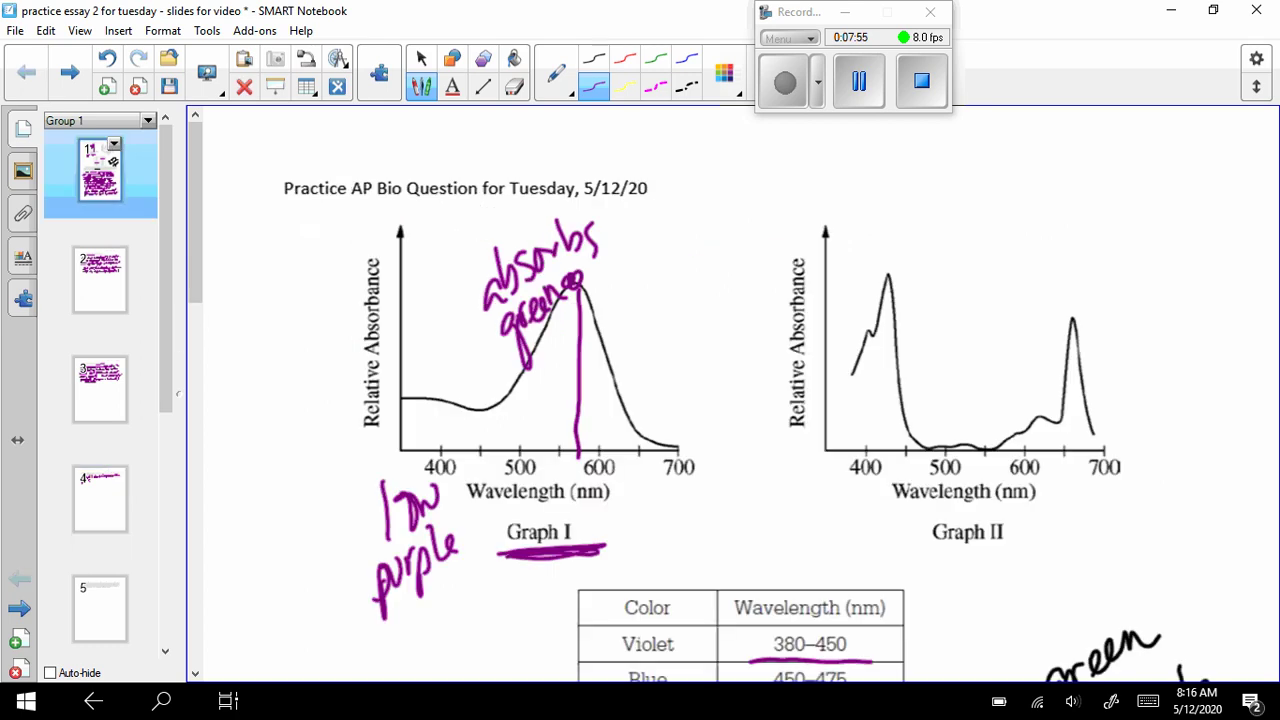
scroll(207, 258, "down", 5)
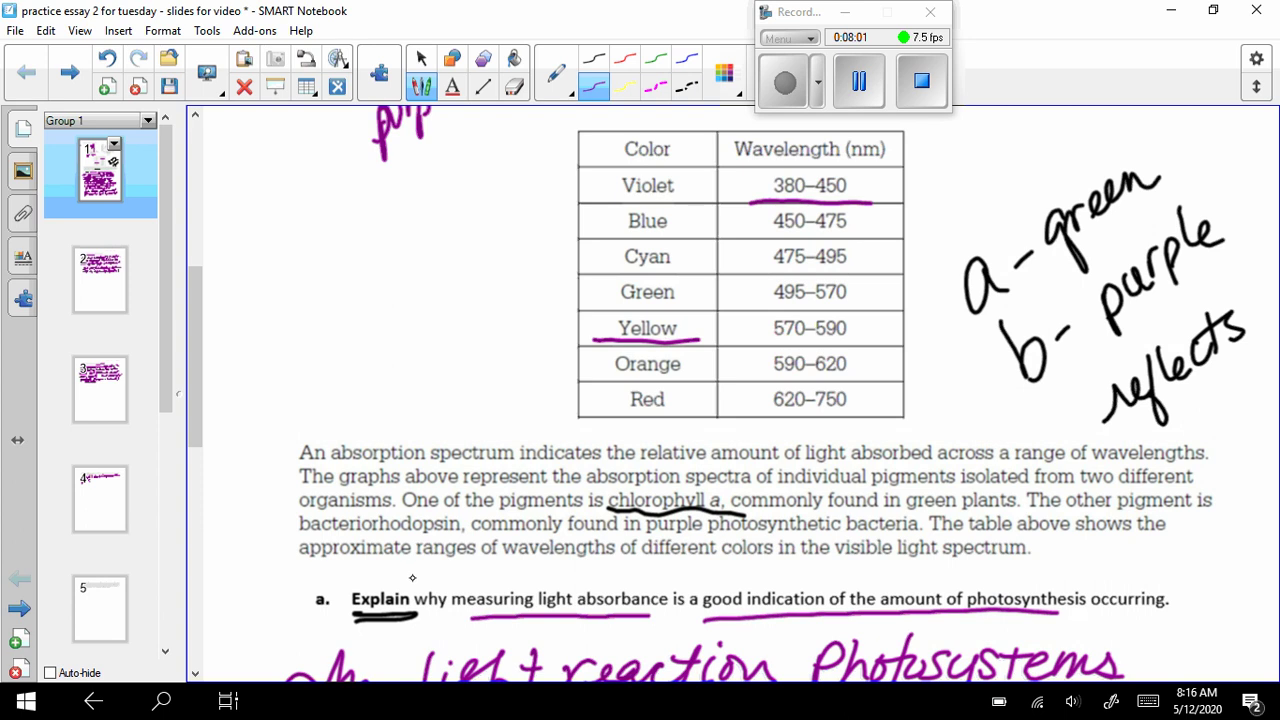
left_click(103, 511)
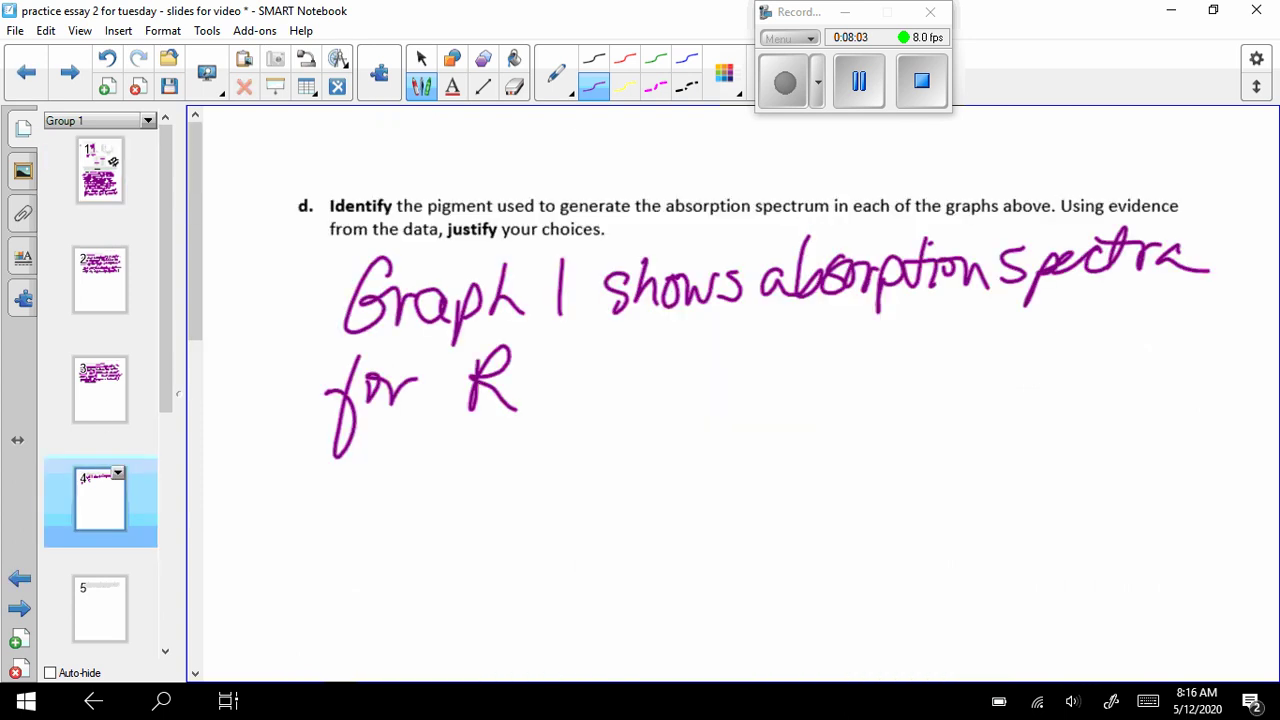
mouse_move(500, 386)
left_mouse_down()
mouse_move(550, 410)
mouse_move(580, 370)
mouse_move(674, 391)
mouse_move(697, 363)
mouse_move(727, 369)
mouse_move(764, 345)
mouse_move(800, 376)
left_mouse_up()
mouse_move(828, 358)
left_mouse_down()
mouse_move(812, 384)
mouse_move(896, 382)
left_mouse_up()
left_click(840, 346)
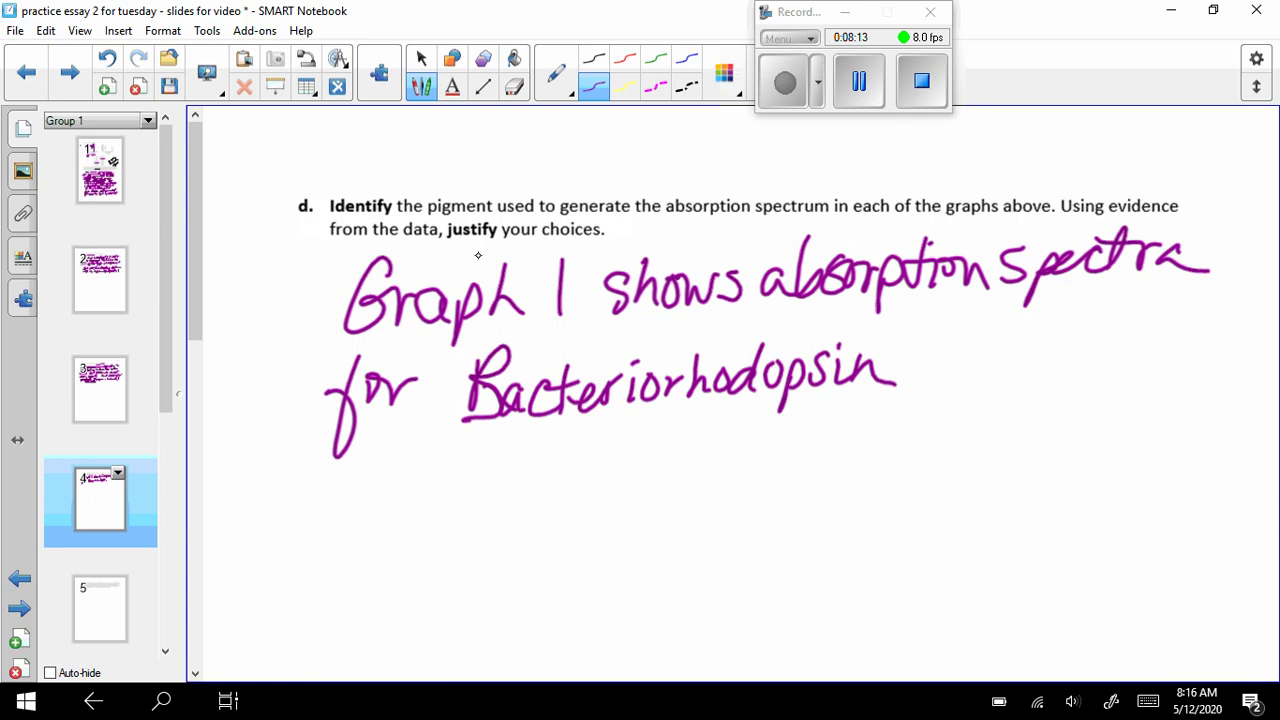
- Underline 'Identify' in question d and add 'because it' to the answer
mouse_move(324, 218)
left_mouse_down()
mouse_move(395, 212)
mouse_move(578, 243)
left_mouse_up()
mouse_move(926, 322)
left_mouse_down()
mouse_move(950, 370)
mouse_move(976, 378)
mouse_move(1122, 374)
left_mouse_up()
left_click(1014, 368)
left_click_drag(1144, 326, 1146, 378)
left_click_drag(1124, 348, 1170, 344)
- Write 'reflects violet' on the next answer line
left_click_drag(333, 466, 362, 470)
left_click_drag(350, 484, 376, 490)
mouse_move(410, 446)
left_mouse_down()
mouse_move(384, 536)
mouse_move(432, 488)
left_mouse_up()
left_click_drag(434, 480, 478, 492)
mouse_move(500, 440)
left_mouse_down()
mouse_move(494, 490)
mouse_move(512, 460)
left_mouse_up()
mouse_move(527, 458)
left_mouse_down()
mouse_move(515, 484)
mouse_move(594, 448)
mouse_move(612, 482)
left_mouse_up()
left_click_drag(630, 455, 644, 480)
left_click_drag(656, 468, 668, 476)
- Extend the line to read 'violet/purple + absorbs'
left_click_drag(698, 420, 694, 472)
mouse_move(682, 446)
left_mouse_down()
mouse_move(708, 444)
mouse_move(684, 506)
left_mouse_up()
left_click_drag(720, 452, 712, 508)
mouse_move(716, 462)
left_mouse_down()
mouse_move(790, 456)
mouse_move(772, 510)
left_mouse_up()
mouse_move(780, 458)
left_mouse_down()
mouse_move(846, 462)
mouse_move(889, 482)
mouse_move(904, 462)
left_mouse_up()
left_click_drag(954, 450, 958, 470)
mouse_move(968, 422)
left_mouse_down()
mouse_move(1002, 468)
mouse_move(1030, 448)
left_mouse_up()
left_click_drag(1046, 448, 1102, 460)
- Start a new line with 'other colors (yellow'
left_click_drag(338, 552, 334, 578)
mouse_move(370, 542)
left_mouse_down()
mouse_move(360, 580)
mouse_move(412, 578)
left_mouse_up()
mouse_move(424, 562)
left_mouse_down()
mouse_move(450, 568)
mouse_move(462, 540)
mouse_move(502, 576)
left_mouse_up()
mouse_move(522, 545)
left_mouse_down()
mouse_move(542, 562)
mouse_move(526, 552)
left_mouse_up()
left_click_drag(558, 526, 556, 574)
mouse_move(580, 542)
left_mouse_down()
mouse_move(572, 566)
mouse_move(602, 538)
mouse_move(604, 566)
left_mouse_up()
left_click_drag(658, 528, 650, 580)
left_click_drag(672, 538, 676, 592)
left_click_drag(703, 548, 716, 552)
left_click_drag(734, 510, 722, 562)
mouse_move(754, 506)
left_mouse_down()
mouse_move(742, 562)
mouse_move(760, 536)
mouse_move(799, 526)
left_mouse_up()
- Complete it as '+ green) well.'
mouse_move(884, 530)
left_mouse_down()
mouse_move(862, 584)
mouse_move(900, 530)
left_mouse_up()
left_click_drag(906, 540, 956, 546)
mouse_move(958, 548)
left_mouse_down()
mouse_move(1004, 548)
mouse_move(994, 562)
left_mouse_up()
mouse_move(1028, 512)
left_mouse_down()
mouse_move(1048, 546)
mouse_move(1068, 514)
left_mouse_up()
left_click_drag(1070, 530, 1118, 540)
left_click_drag(1140, 480, 1150, 538)
left_click(1171, 536)
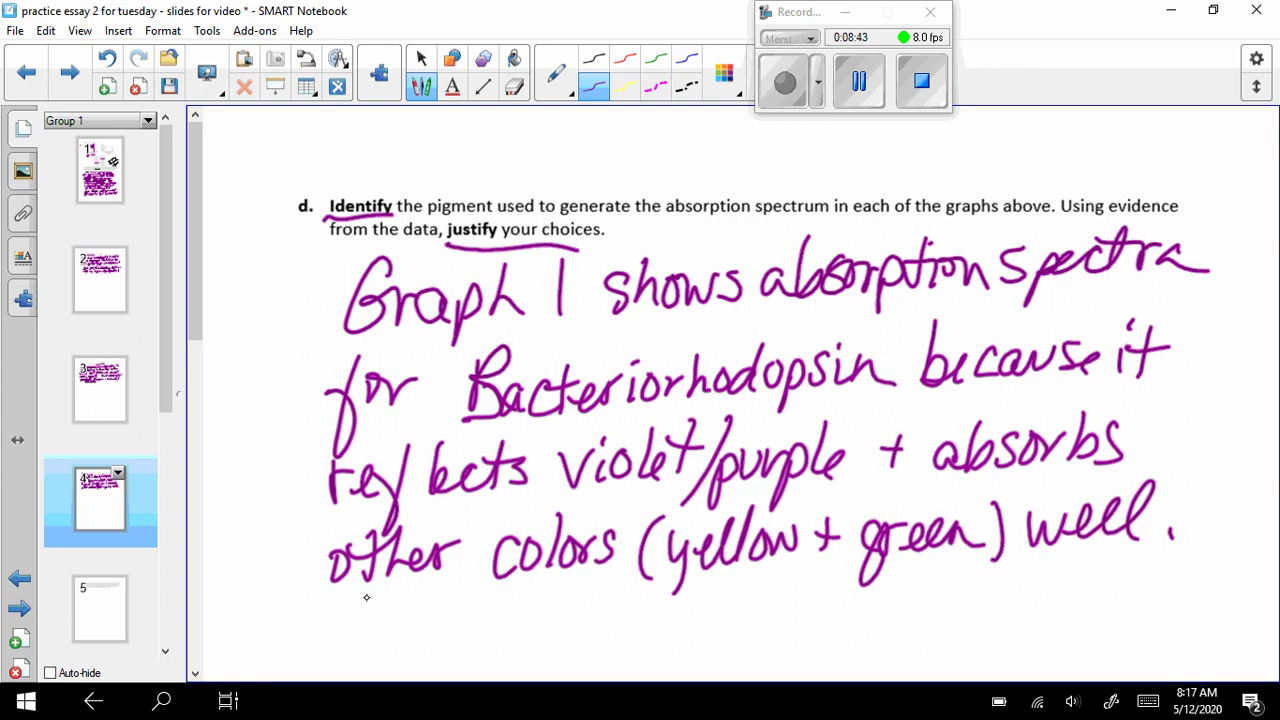
- Begin the next line with 'It is purple so'
mouse_move(337, 612)
left_mouse_down()
mouse_move(392, 606)
mouse_move(374, 662)
left_mouse_up()
left_click_drag(400, 606, 398, 658)
mouse_move(382, 628)
left_mouse_down()
mouse_move(422, 624)
mouse_move(458, 648)
left_mouse_up()
left_click(462, 610)
mouse_move(492, 622)
left_mouse_down()
mouse_move(482, 652)
mouse_move(527, 668)
mouse_move(548, 634)
mouse_move(589, 646)
mouse_move(664, 632)
left_mouse_up()
mouse_move(724, 608)
left_mouse_down()
mouse_move(706, 618)
mouse_move(704, 642)
left_mouse_up()
left_click_drag(740, 614, 738, 618)
mouse_move(818, 614)
left_mouse_down()
mouse_move(800, 630)
mouse_move(822, 606)
left_mouse_up()
left_click_drag(822, 606, 836, 636)
- Finish the sentence with 'doesn't absorb purple'
mouse_move(856, 614)
left_mouse_down()
mouse_move(850, 636)
mouse_move(874, 618)
left_mouse_up()
mouse_move(880, 616)
left_mouse_down()
mouse_move(890, 632)
mouse_move(926, 616)
left_mouse_up()
left_click_drag(912, 586, 916, 600)
mouse_move(922, 600)
left_mouse_down()
mouse_move(924, 634)
mouse_move(984, 636)
left_mouse_up()
mouse_move(992, 584)
left_mouse_down()
mouse_move(1018, 632)
mouse_move(1044, 612)
left_mouse_up()
mouse_move(1052, 626)
left_mouse_down()
mouse_move(1064, 606)
mouse_move(1096, 622)
left_mouse_up()
mouse_move(1118, 608)
left_mouse_down()
mouse_move(1106, 646)
mouse_move(1132, 614)
left_mouse_up()
left_click_drag(1140, 598, 1168, 600)
left_click_drag(1176, 600, 1184, 642)
mouse_move(1198, 588)
left_mouse_down()
mouse_move(1204, 622)
mouse_move(1236, 604)
left_mouse_up()
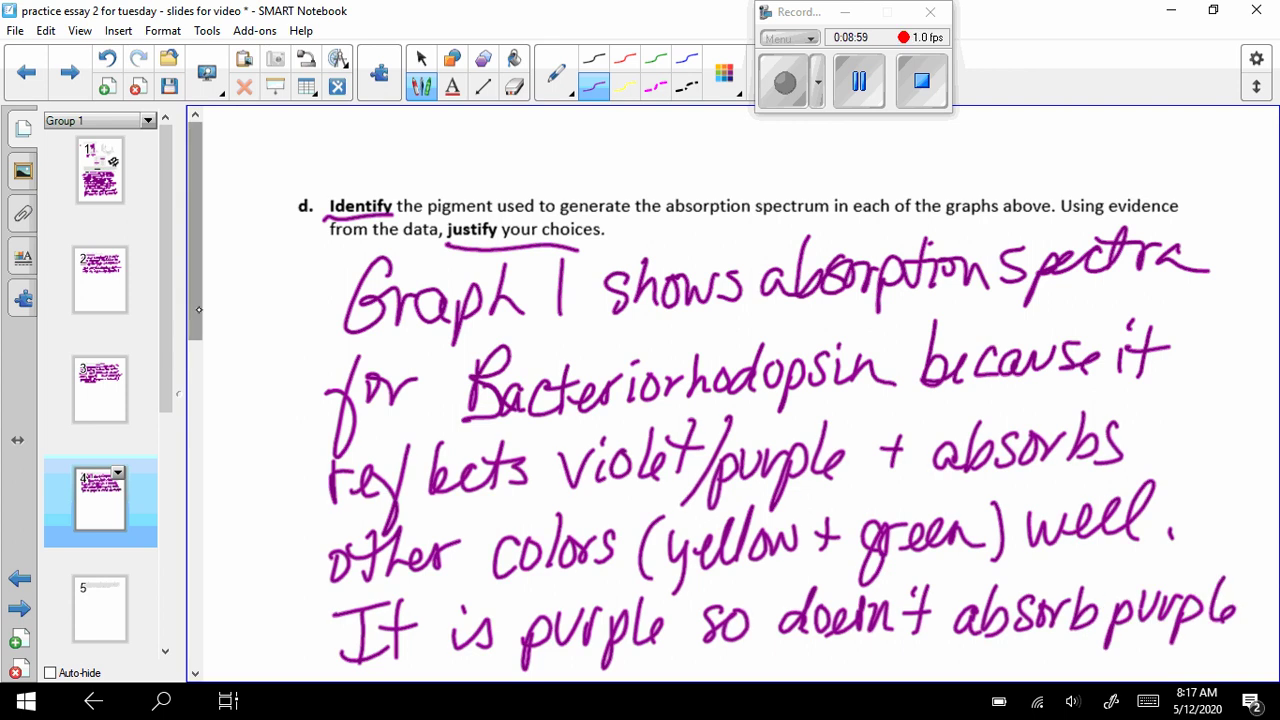
scroll(196, 330, "down", 3)
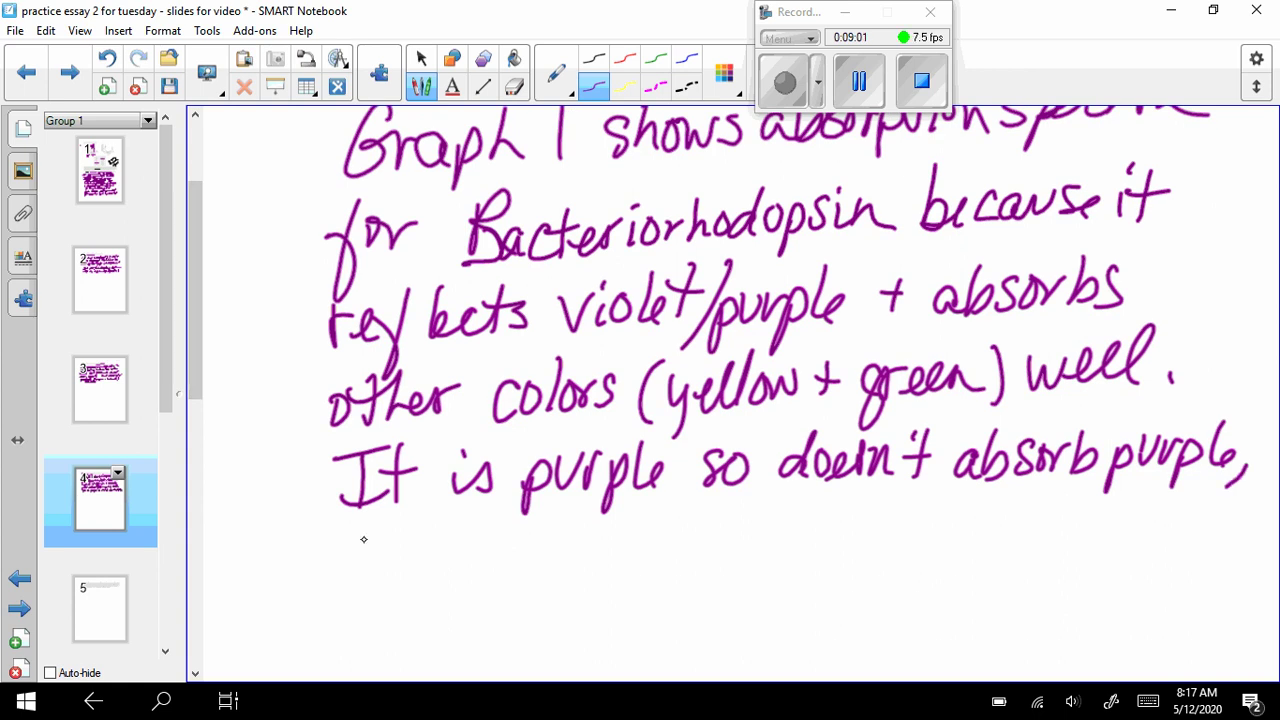
- Write 'it reflects' on a new line, then cross it out
left_click_drag(354, 560, 352, 590)
left_click_drag(380, 528, 376, 584)
mouse_move(366, 548)
left_mouse_down()
mouse_move(460, 548)
mouse_move(480, 612)
left_mouse_up()
left_click_drag(486, 560, 500, 552)
mouse_move(534, 520)
left_mouse_down()
mouse_move(520, 570)
mouse_move(556, 560)
left_mouse_up()
left_click_drag(568, 544, 578, 566)
left_click_drag(564, 546, 596, 544)
left_click_drag(608, 540, 594, 568)
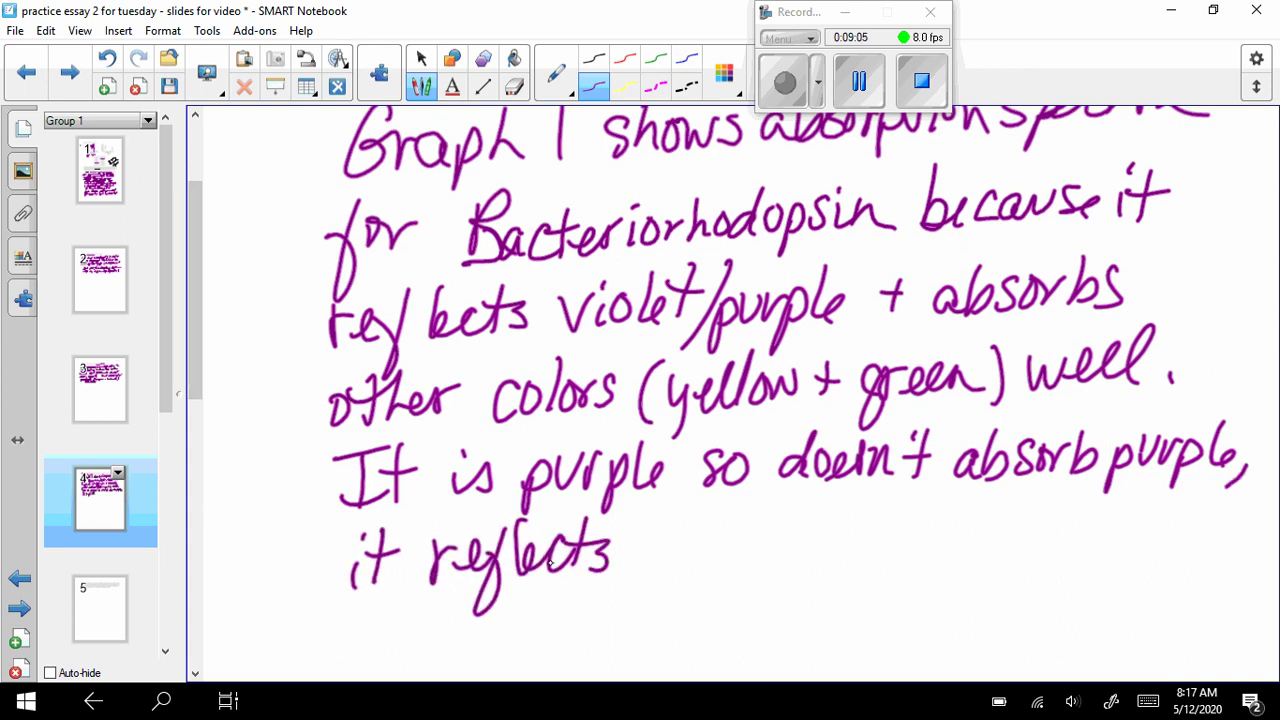
left_click_drag(348, 574, 630, 544)
left_click_drag(380, 562, 526, 549)
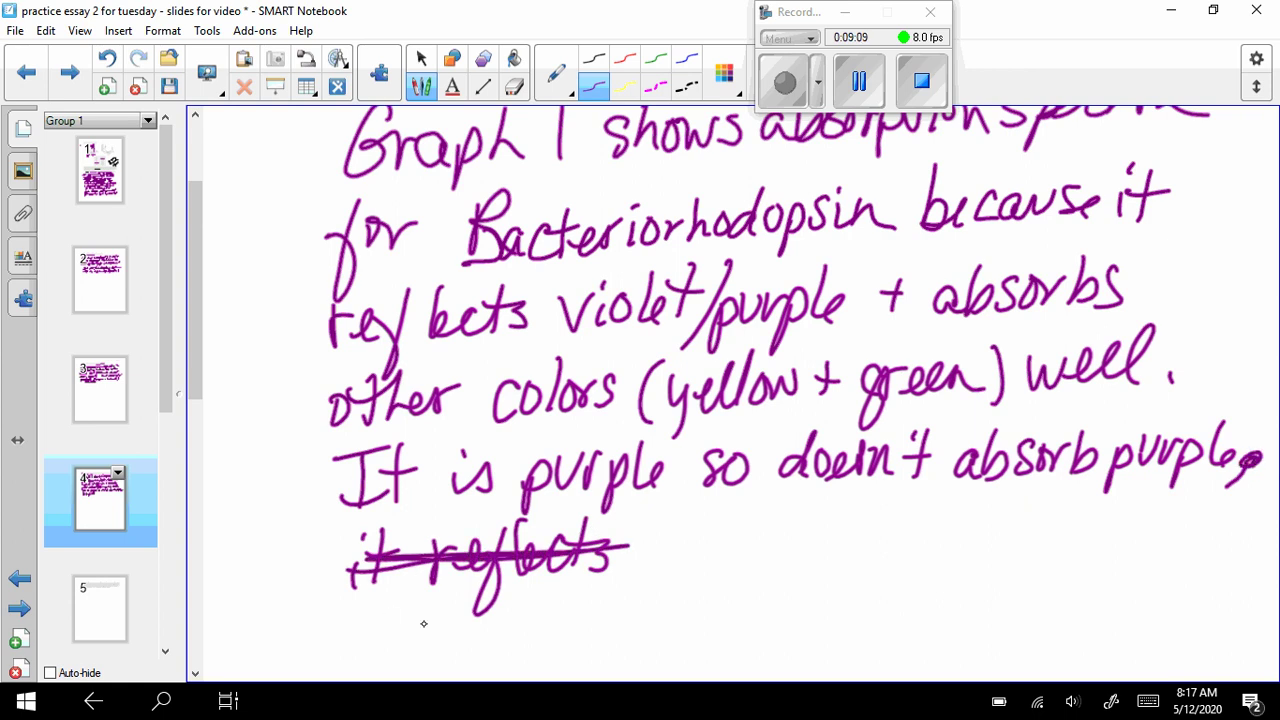
- Write 'Graph 2 shows abs. Sp.' on the next line
mouse_move(417, 618)
left_mouse_down()
mouse_move(404, 652)
mouse_move(466, 640)
mouse_move(500, 668)
mouse_move(512, 650)
left_mouse_up()
mouse_move(538, 604)
left_mouse_down()
mouse_move(530, 652)
mouse_move(556, 656)
left_mouse_up()
left_click_drag(648, 610, 688, 656)
left_click_drag(750, 616, 728, 654)
left_click_drag(786, 600, 804, 654)
mouse_move(834, 630)
left_mouse_down()
mouse_move(870, 606)
mouse_move(878, 644)
left_mouse_up()
left_click_drag(978, 620, 984, 644)
left_click_drag(990, 590, 1010, 630)
left_click(1026, 630)
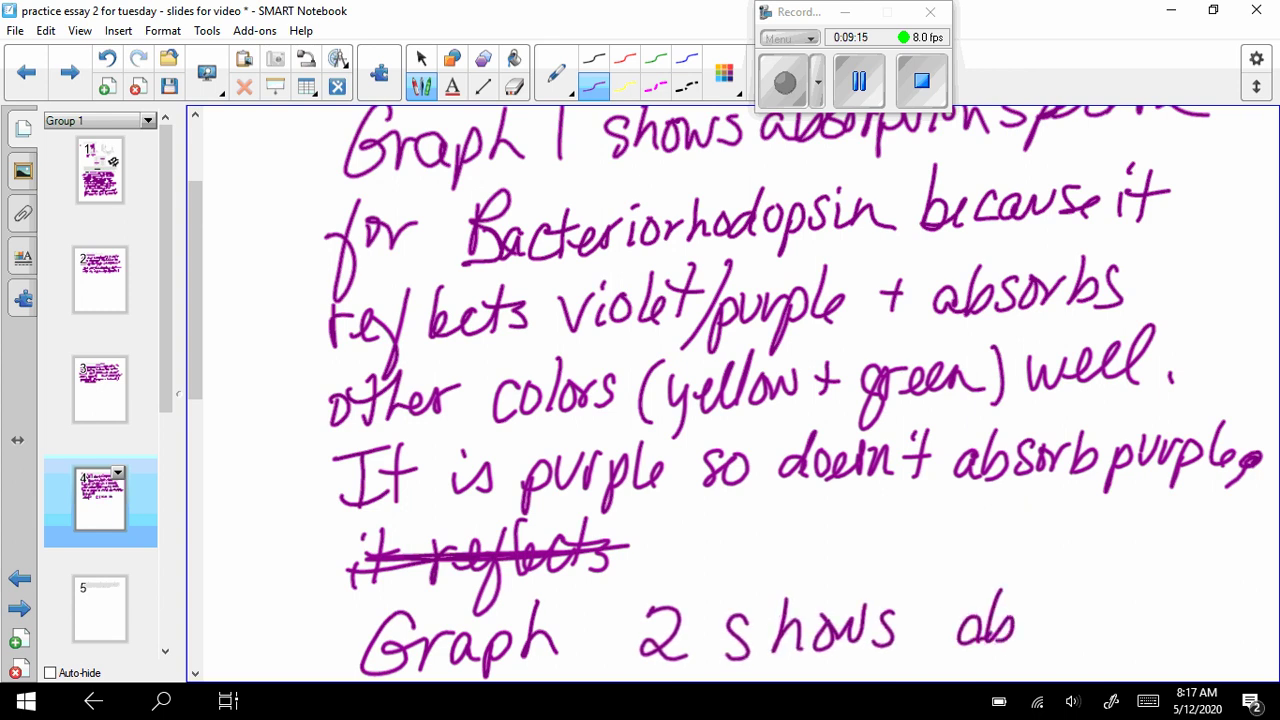
mouse_move(1082, 598)
left_mouse_down()
mouse_move(1040, 642)
mouse_move(1100, 622)
left_mouse_up()
left_click(1133, 626)
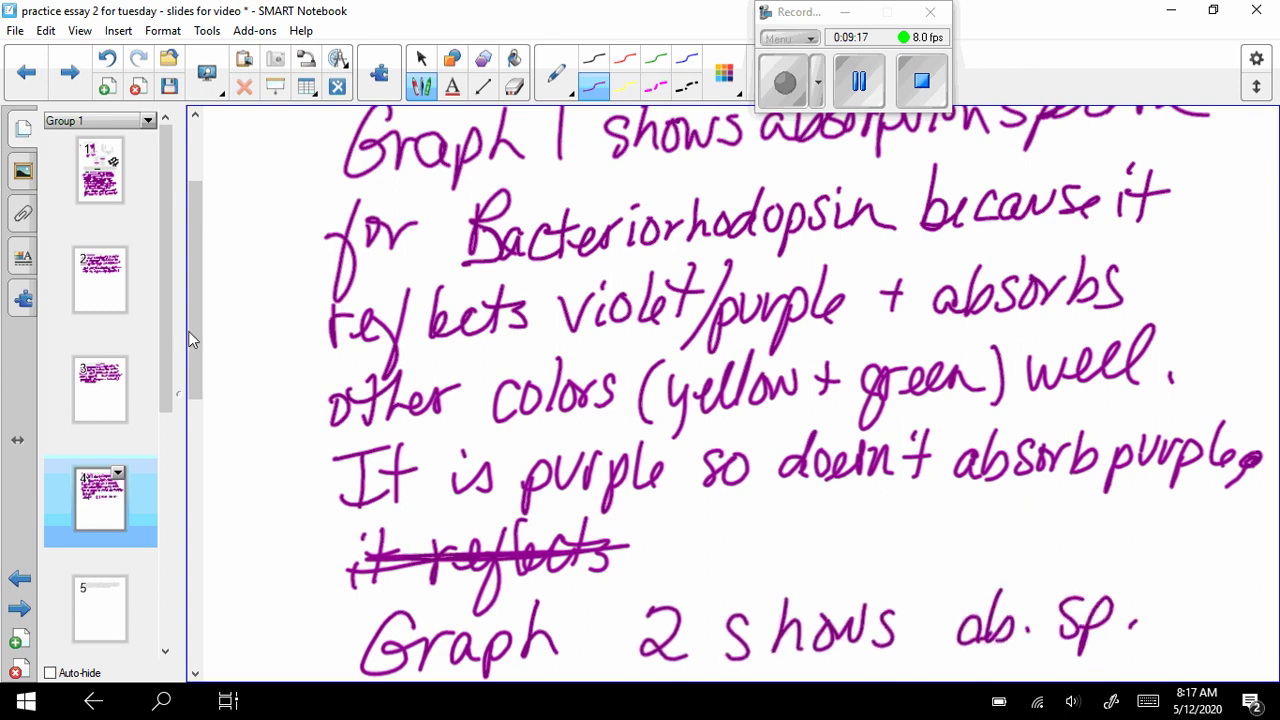
scroll(203, 361, "down", 3)
- Add 'for chlorophyll a' below, then return to the graphs on page 1
left_click_drag(358, 600, 366, 668)
mouse_move(401, 590)
left_mouse_down()
mouse_move(404, 612)
mouse_move(422, 612)
left_mouse_up()
left_click_drag(428, 612, 440, 584)
left_click_drag(522, 575, 505, 618)
mouse_move(530, 560)
left_mouse_down()
mouse_move(522, 618)
mouse_move(552, 612)
left_mouse_up()
mouse_move(570, 552)
left_mouse_down()
mouse_move(566, 614)
mouse_move(582, 610)
left_mouse_up()
mouse_move(592, 612)
left_mouse_down()
mouse_move(606, 580)
mouse_move(638, 596)
mouse_move(630, 636)
left_mouse_up()
left_click_drag(636, 590, 658, 600)
mouse_move(668, 550)
left_mouse_down()
mouse_move(684, 604)
mouse_move(712, 636)
left_mouse_up()
mouse_move(730, 600)
left_mouse_down()
mouse_move(762, 544)
mouse_move(752, 604)
left_mouse_up()
mouse_move(804, 572)
left_mouse_down()
mouse_move(800, 602)
mouse_move(830, 598)
left_mouse_up()
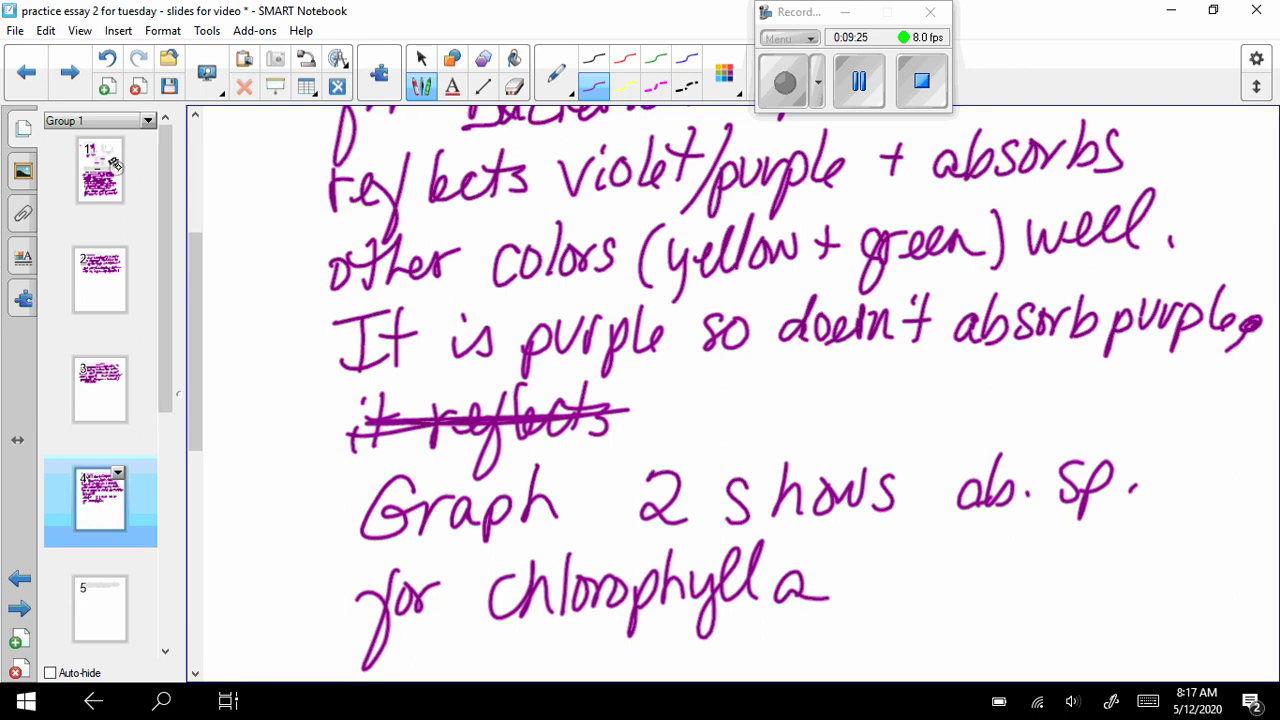
left_click(100, 170)
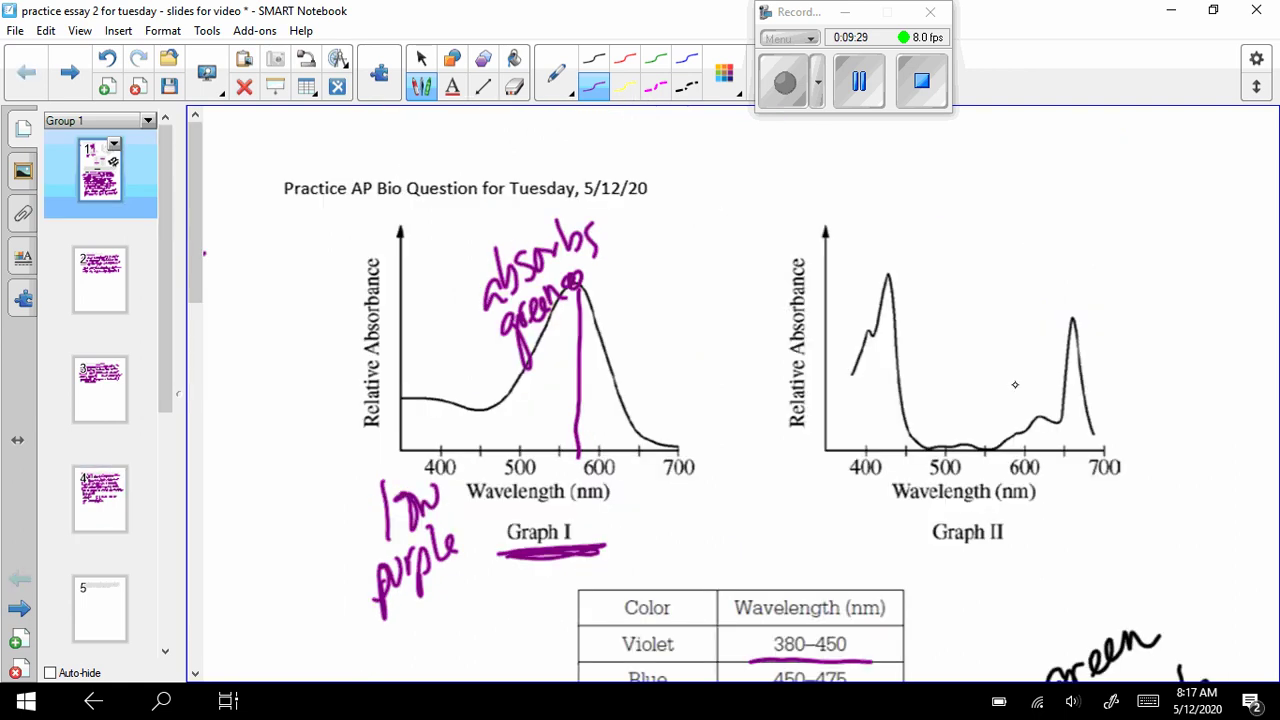
- Write 'reflect green' inside Graph II
mouse_move(966, 398)
left_mouse_down()
mouse_move(965, 424)
mouse_move(978, 396)
left_mouse_up()
left_click_drag(982, 408, 994, 416)
left_click_drag(1002, 362, 994, 434)
mouse_move(996, 386)
left_mouse_down()
mouse_move(1024, 378)
mouse_move(1038, 346)
left_mouse_up()
left_click_drag(1030, 372, 1046, 374)
mouse_move(1001, 420)
left_mouse_down()
mouse_move(1004, 468)
mouse_move(1022, 408)
mouse_move(1052, 392)
left_mouse_up()
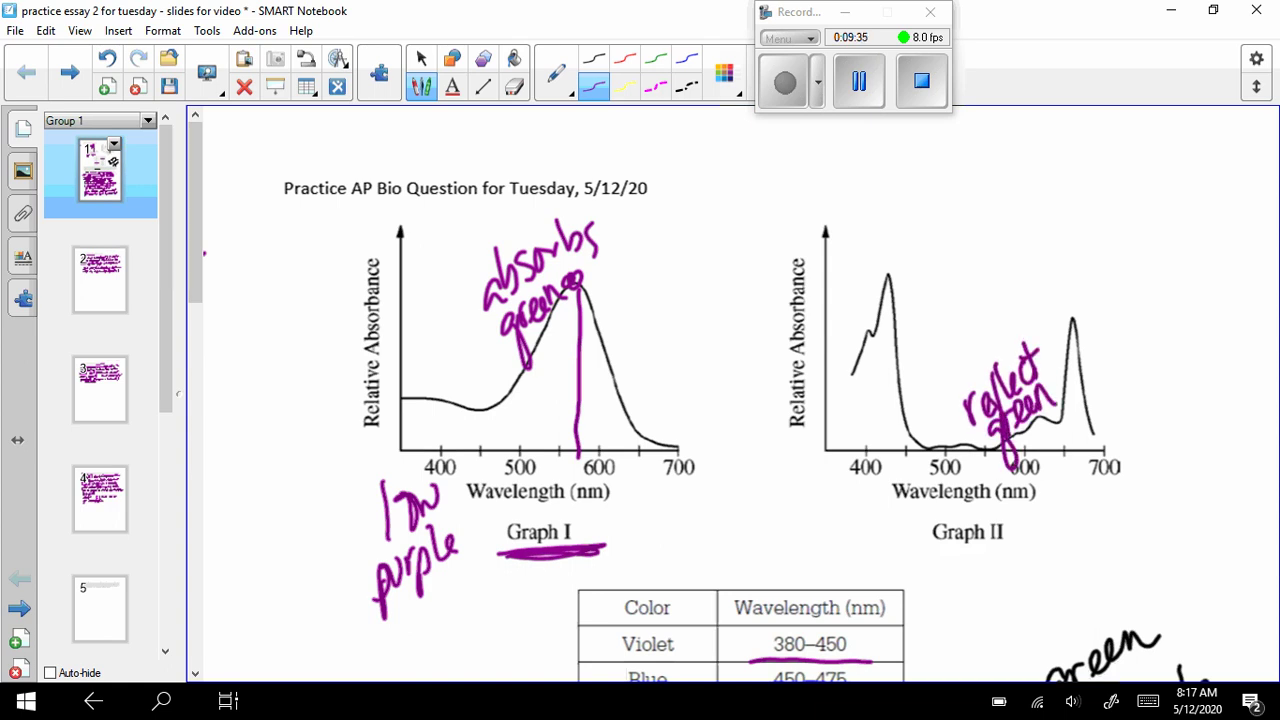
- Note 'abs: blue + red?' above Graph II's peaks, with bracket marks around it
left_click_drag(204, 253, 200, 364)
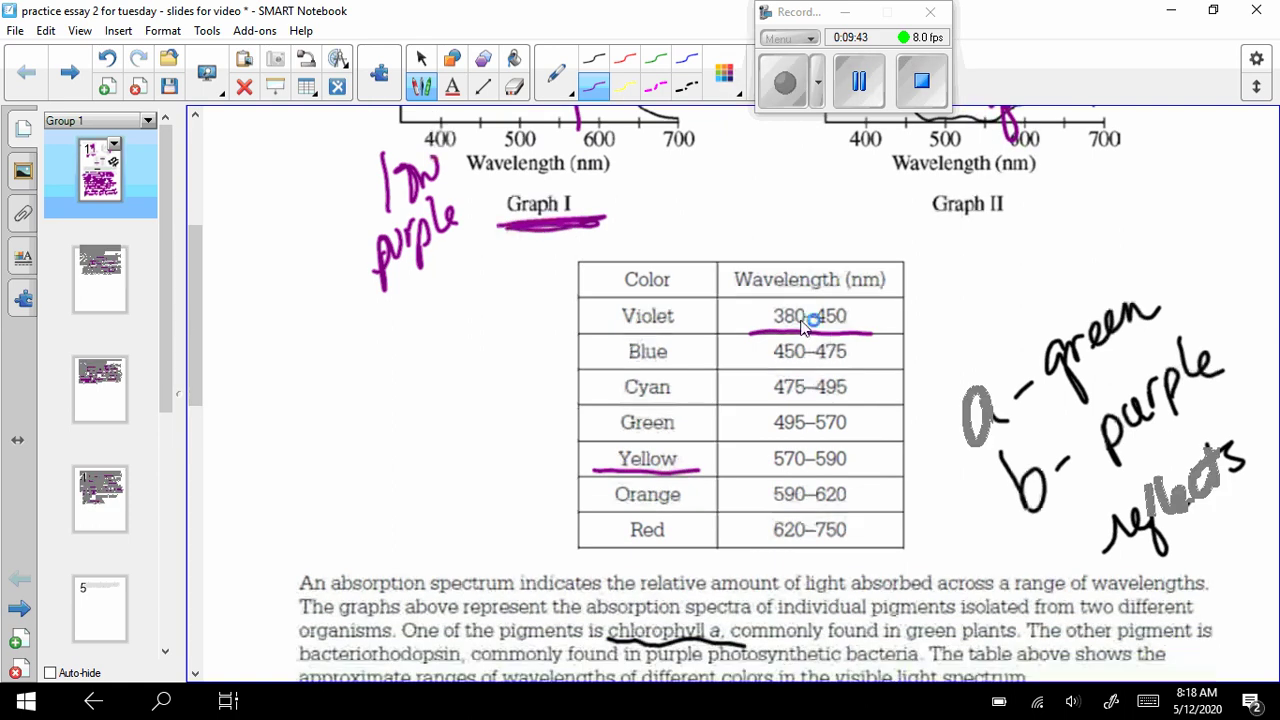
scroll(192, 328, "up", 4)
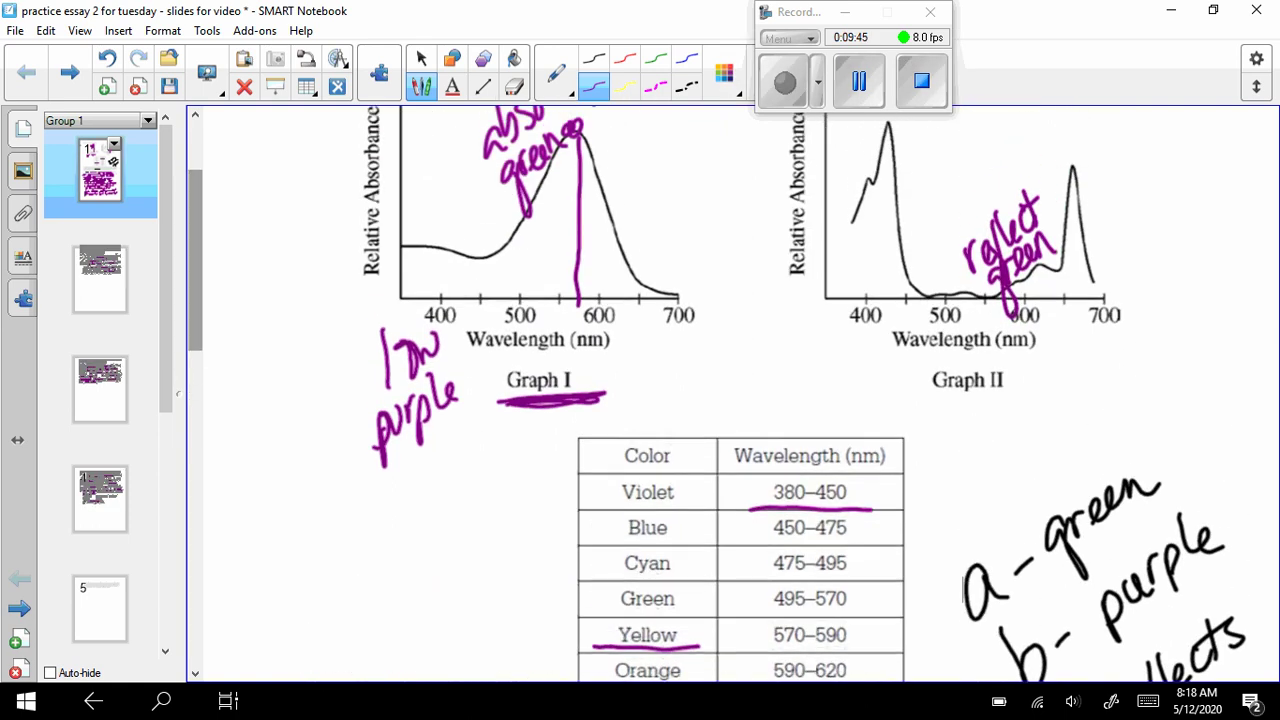
mouse_move(906, 146)
left_mouse_down()
mouse_move(926, 176)
mouse_move(910, 236)
mouse_move(934, 224)
left_mouse_up()
mouse_move(946, 174)
left_mouse_down()
mouse_move(962, 194)
mouse_move(970, 180)
left_mouse_up()
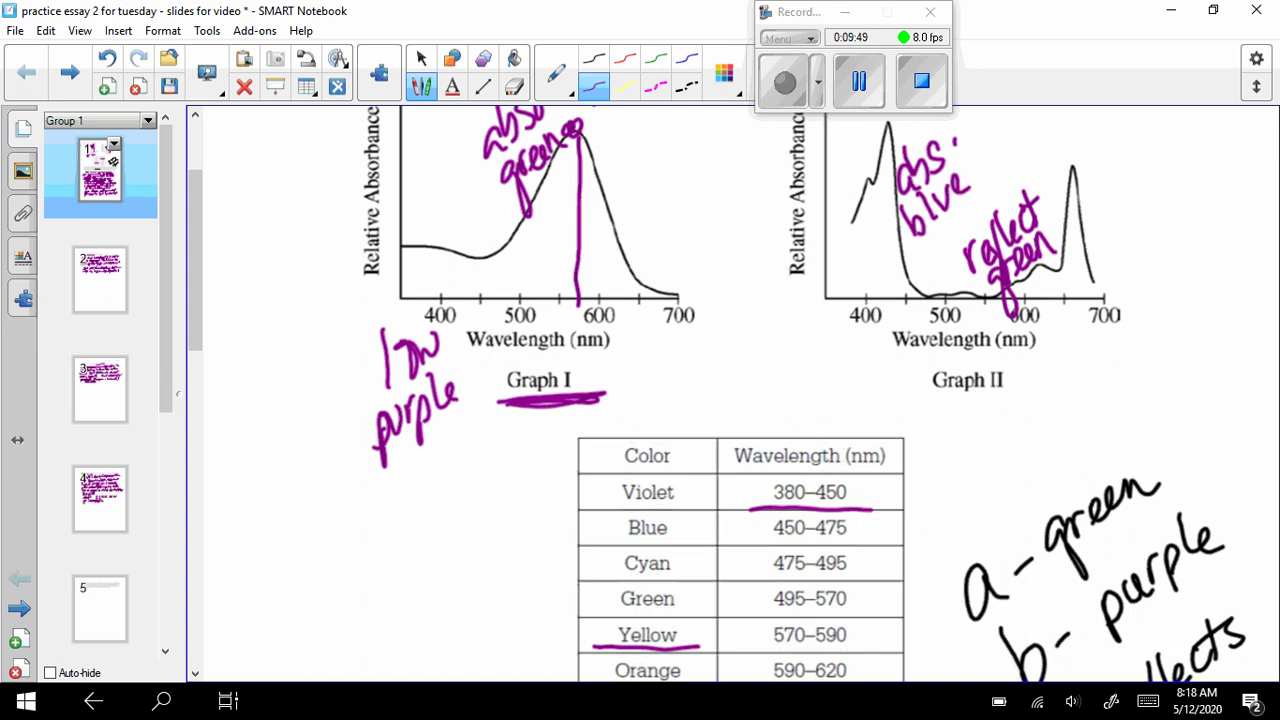
scroll(192, 300, "down", 4)
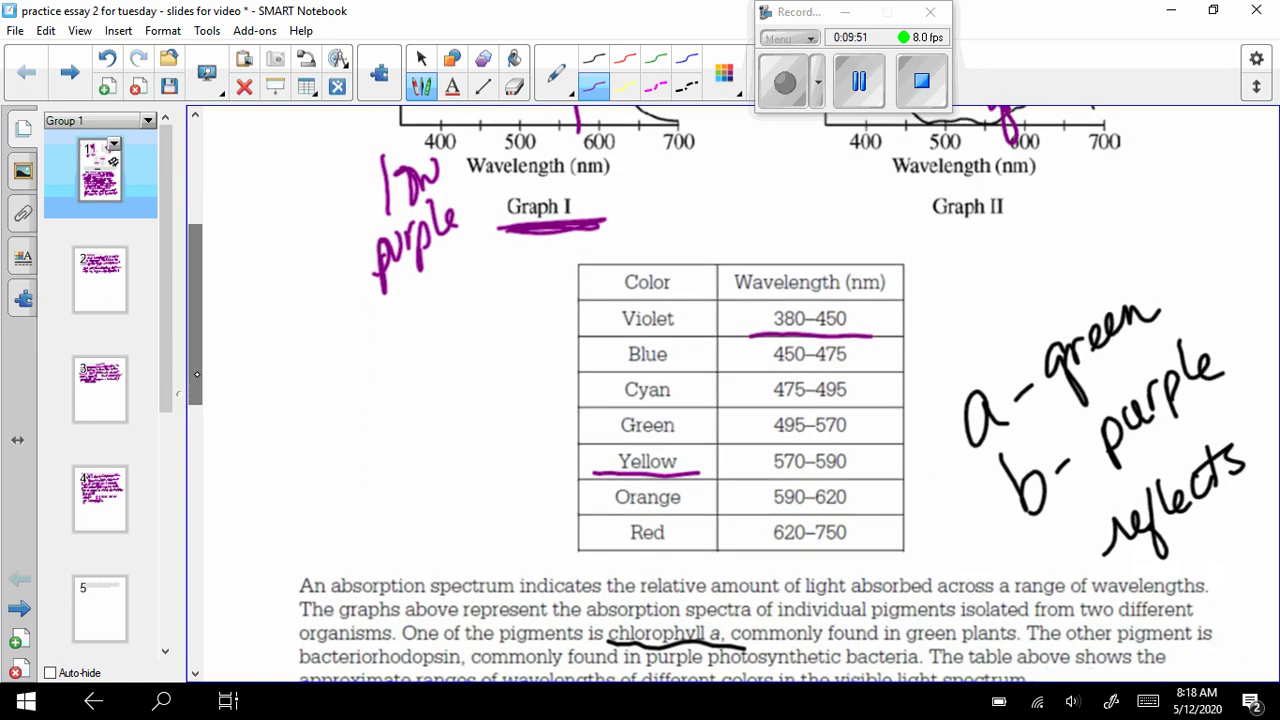
scroll(192, 300, "up", 5)
mouse_move(988, 188)
left_mouse_down()
mouse_move(984, 222)
mouse_move(994, 204)
left_mouse_up()
mouse_move(998, 212)
left_mouse_down()
mouse_move(1014, 190)
mouse_move(1034, 190)
left_mouse_up()
left_click_drag(1048, 190, 1048, 146)
left_click_drag(1068, 172, 1080, 206)
left_click_drag(962, 174, 966, 210)
left_click_drag(938, 150, 922, 184)
- On page 4, write 'because it' after chlorophyll a and start 'reflect' on the next line
left_click(100, 505)
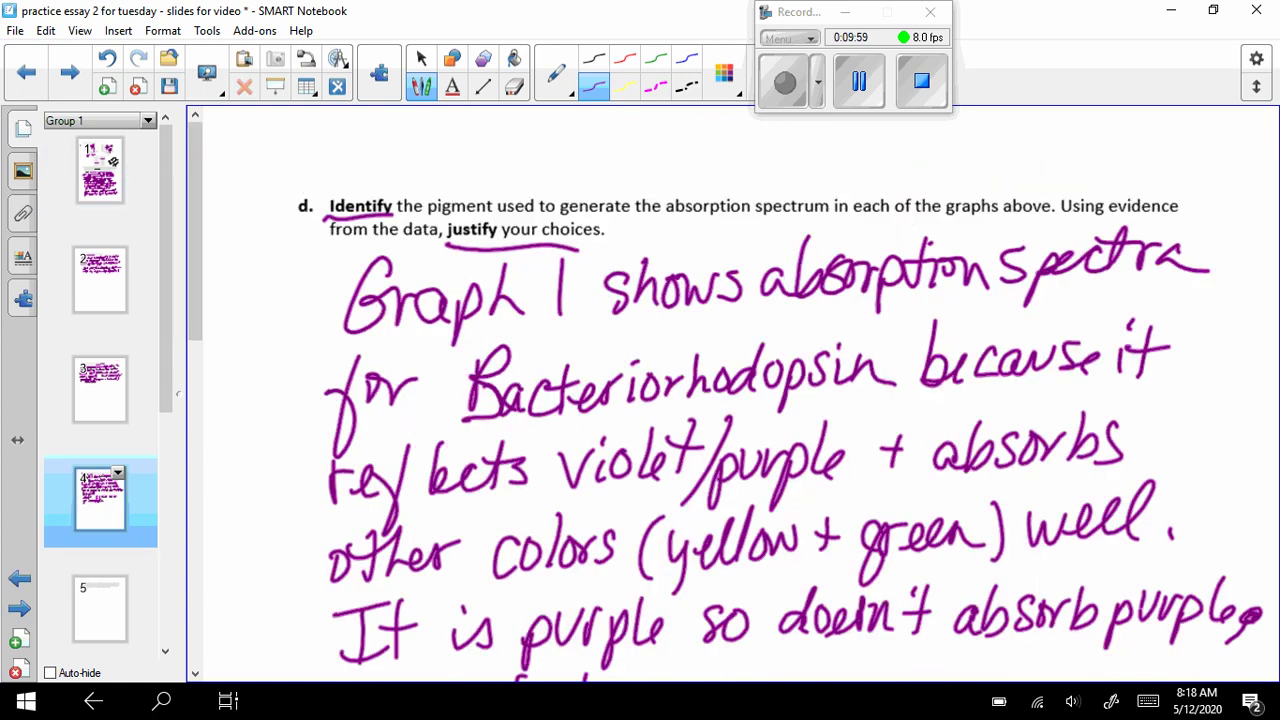
scroll(730, 400, "down", 5)
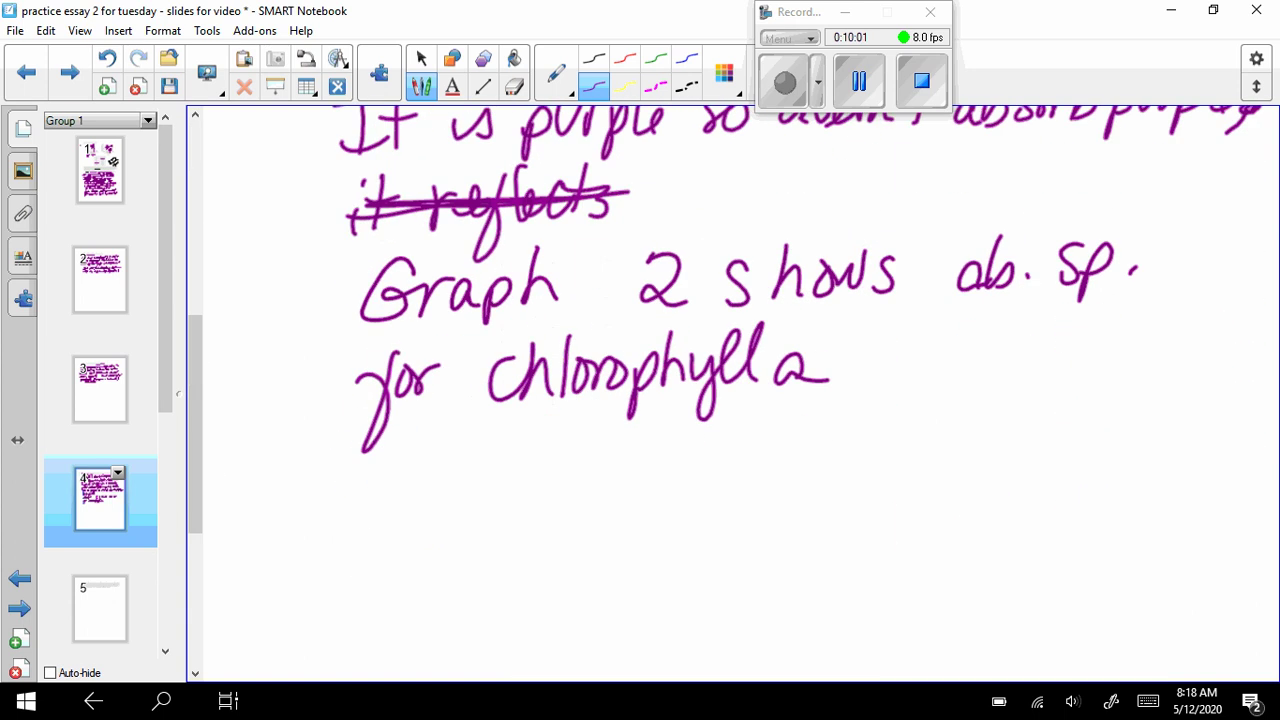
left_click_drag(898, 322, 878, 388)
mouse_move(950, 338)
left_mouse_down()
mouse_move(952, 352)
mouse_move(906, 330)
mouse_move(930, 382)
mouse_move(944, 380)
left_mouse_up()
mouse_move(972, 352)
left_mouse_down()
mouse_move(962, 380)
mouse_move(1030, 374)
left_mouse_up()
mouse_move(1046, 340)
left_mouse_down()
mouse_move(1036, 374)
mouse_move(1102, 376)
left_mouse_up()
left_click_drag(1132, 326, 1128, 376)
left_click_drag(1118, 346, 1146, 342)
left_click_drag(382, 460, 378, 502)
left_click_drag(384, 478, 432, 486)
mouse_move(456, 470)
left_mouse_down()
mouse_move(438, 544)
mouse_move(484, 486)
left_mouse_up()
left_click_drag(478, 476, 514, 488)
mouse_move(540, 436)
left_mouse_down()
mouse_move(534, 488)
mouse_move(564, 456)
left_mouse_up()
- Add 'is green' after 'because it' and '+ reflects' on the second line
left_click(1184, 333)
left_click_drag(1172, 350, 1170, 372)
mouse_move(1196, 342)
left_mouse_down()
mouse_move(1182, 374)
mouse_move(1216, 392)
mouse_move(1242, 340)
left_mouse_up()
mouse_move(1244, 352)
left_mouse_down()
mouse_move(1256, 346)
mouse_move(1276, 368)
left_mouse_up()
mouse_move(326, 460)
left_mouse_down()
mouse_move(326, 486)
mouse_move(338, 472)
left_mouse_up()
left_click_drag(590, 446, 566, 484)
left_click_drag(652, 446, 636, 520)
mouse_move(658, 470)
left_mouse_down()
mouse_move(674, 454)
mouse_move(790, 464)
left_mouse_up()
- Continue the line with 'green light + absorbs'
mouse_move(852, 420)
left_mouse_down()
mouse_move(848, 468)
mouse_move(862, 466)
left_mouse_up()
left_click_drag(884, 448, 872, 492)
mouse_move(912, 416)
left_mouse_down()
mouse_move(918, 470)
mouse_move(940, 462)
left_mouse_up()
left_click_drag(918, 440, 956, 436)
left_click_drag(1044, 416, 1040, 460)
mouse_move(1016, 446)
left_mouse_down()
mouse_move(1052, 440)
mouse_move(1090, 478)
left_mouse_up()
mouse_move(1124, 414)
left_mouse_down()
mouse_move(1116, 478)
mouse_move(1134, 452)
left_mouse_up()
mouse_move(1152, 430)
left_mouse_down()
mouse_move(1136, 466)
mouse_move(1164, 450)
left_mouse_up()
mouse_move(1174, 464)
left_mouse_down()
mouse_move(1190, 444)
mouse_move(1196, 466)
mouse_move(1216, 460)
left_mouse_up()
- Write 'red + blue' on a new line below
mouse_move(338, 545)
left_mouse_down()
mouse_move(336, 602)
mouse_move(368, 562)
left_mouse_up()
left_click_drag(368, 584, 412, 592)
left_click_drag(418, 540, 414, 598)
left_click_drag(468, 540, 466, 578)
left_click_drag(450, 566, 482, 560)
left_click_drag(534, 516, 522, 588)
mouse_move(562, 510)
left_mouse_down()
mouse_move(556, 584)
mouse_move(590, 584)
left_mouse_up()
left_click_drag(590, 570, 604, 580)
mouse_move(672, 526)
left_mouse_down()
mouse_move(658, 582)
mouse_move(702, 576)
left_mouse_up()
mouse_move(702, 560)
left_mouse_down()
mouse_move(728, 552)
mouse_move(730, 602)
left_mouse_up()
- Finish the sentence with 'light best', then move to page 5
left_click_drag(752, 526, 780, 570)
mouse_move(768, 546)
left_mouse_down()
mouse_move(792, 542)
mouse_move(850, 582)
left_mouse_up()
left_click_drag(862, 560, 884, 572)
mouse_move(928, 502)
left_mouse_down()
mouse_move(924, 546)
mouse_move(948, 528)
left_mouse_up()
left_click(948, 548)
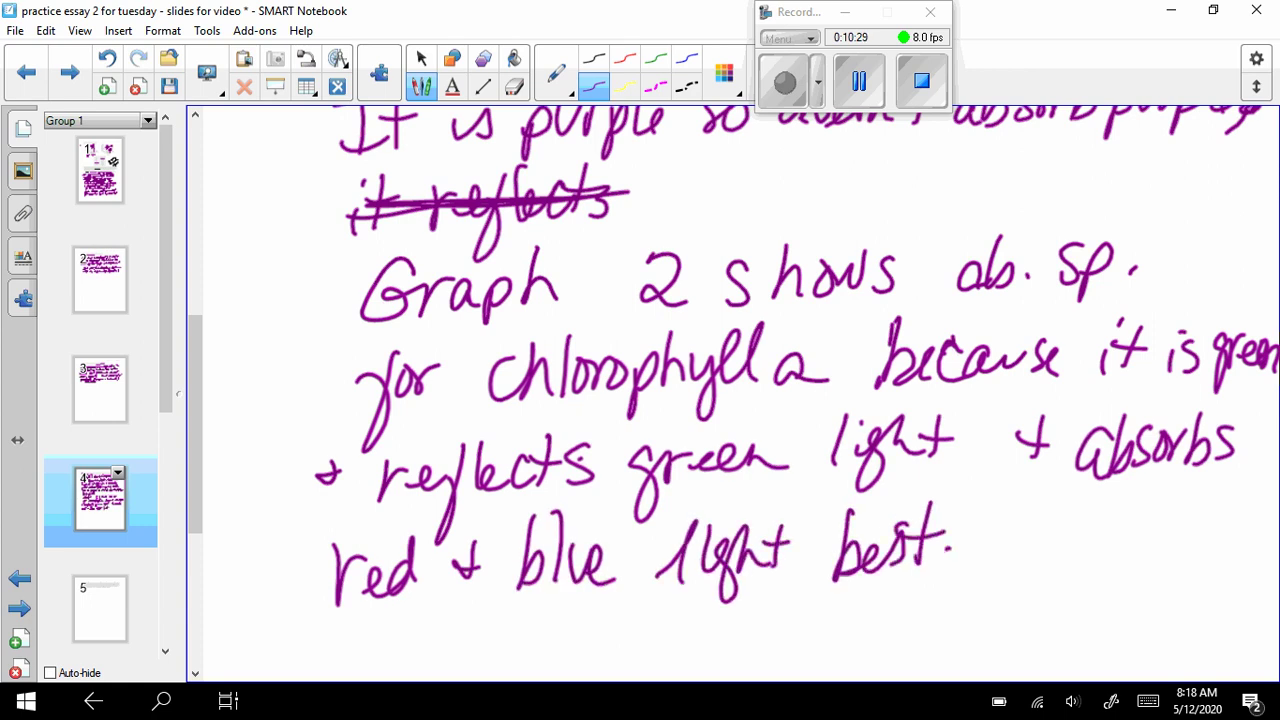
left_click(104, 610)
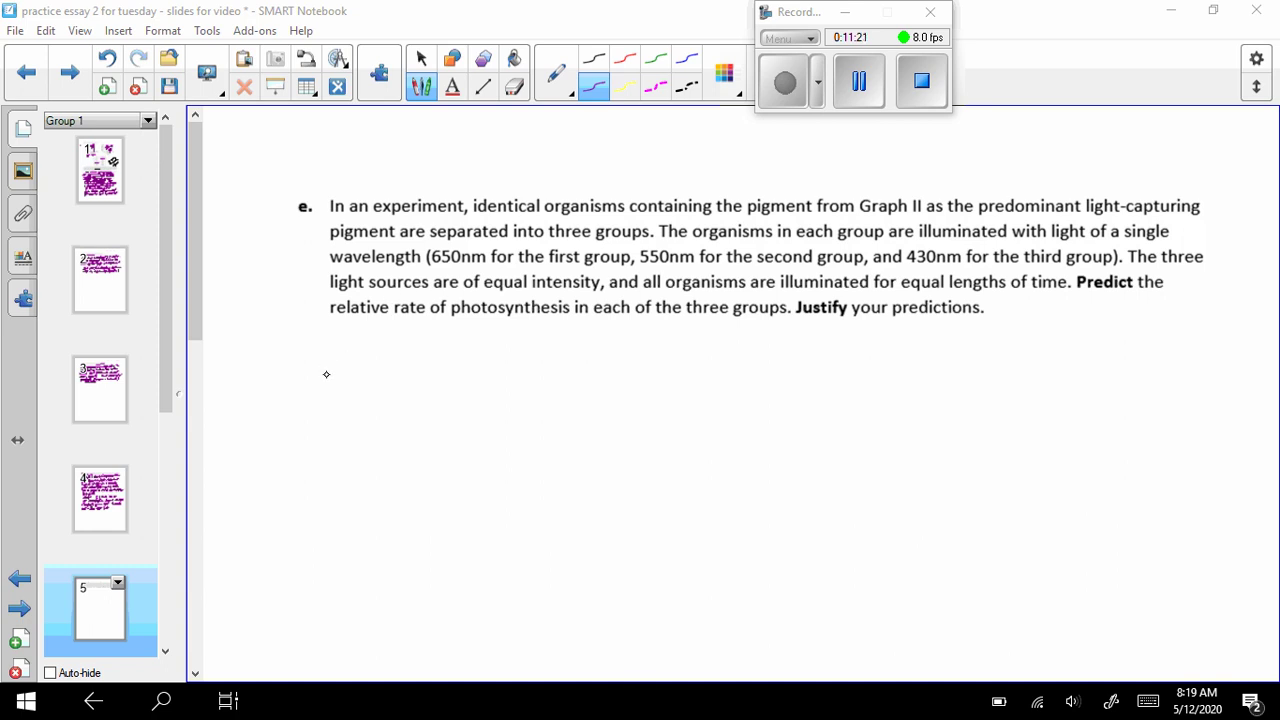
- Handwrite 650 –, 550 – and 430 – on separate purple lines under question e
left_click_drag(374, 352, 360, 392)
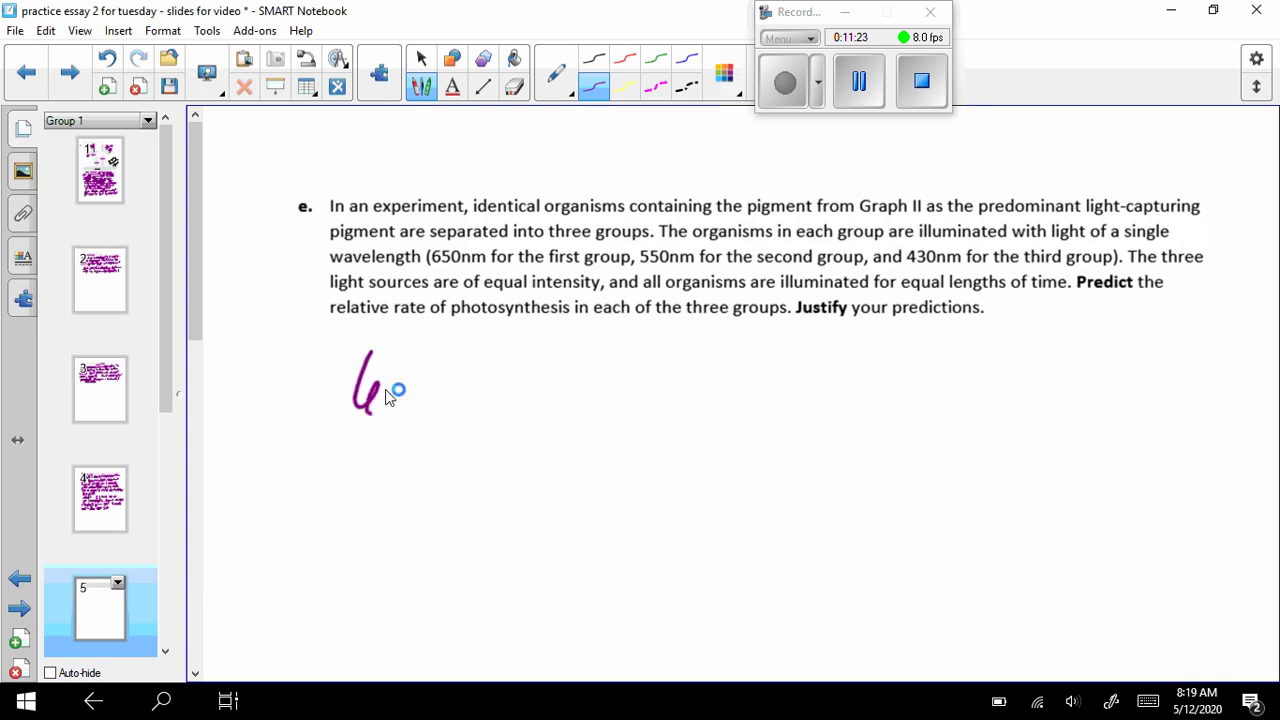
left_click_drag(420, 355, 396, 402)
left_click_drag(436, 350, 435, 362)
mouse_move(366, 470)
left_mouse_down()
mouse_move(356, 533)
mouse_move(394, 470)
mouse_move(404, 520)
left_mouse_up()
left_click_drag(440, 464, 438, 466)
mouse_move(390, 586)
left_mouse_down()
mouse_move(400, 612)
mouse_move(382, 650)
left_mouse_up()
mouse_move(406, 594)
left_mouse_down()
mouse_move(418, 614)
mouse_move(404, 640)
left_mouse_up()
mouse_move(440, 594)
left_mouse_down()
mouse_move(444, 620)
mouse_move(440, 596)
left_mouse_up()
left_click_drag(472, 612, 500, 608)
left_click_drag(470, 486, 505, 477)
left_click_drag(477, 380, 505, 376)
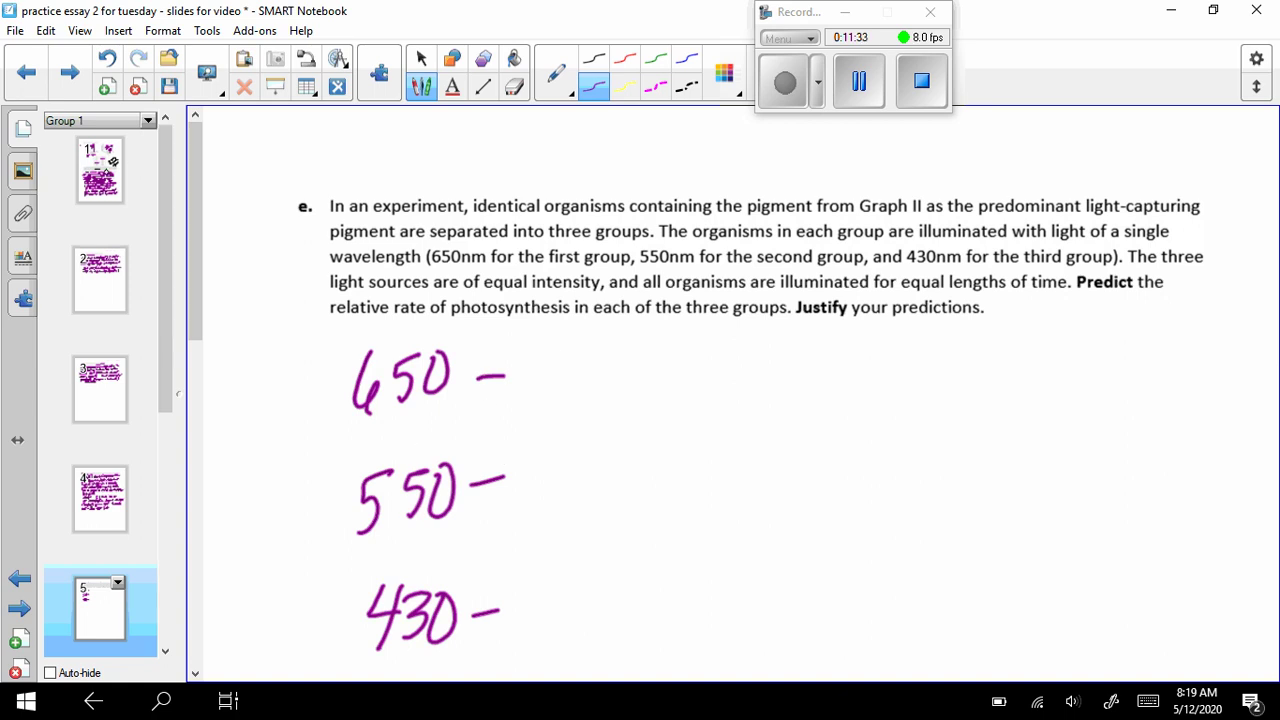
- Back on page 1, erase the blue-and-red note from Graph II
left_click(108, 175)
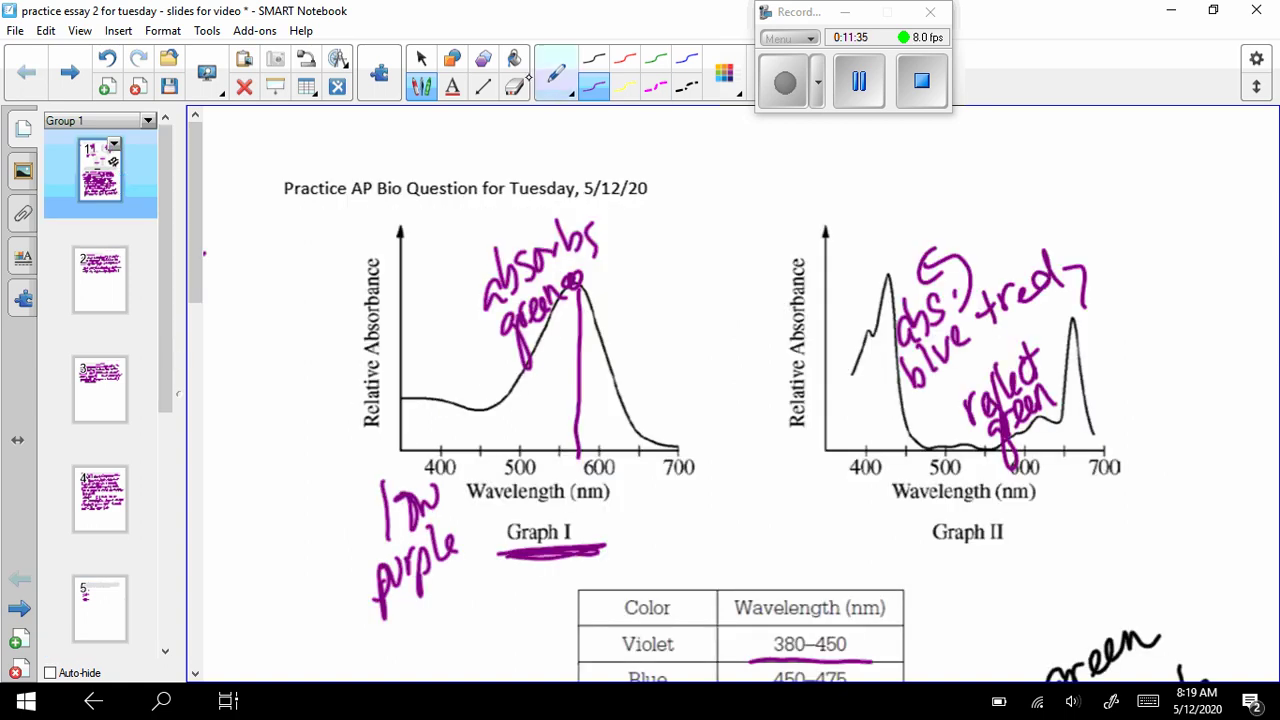
left_click_drag(852, 297, 1107, 269)
left_click(514, 86)
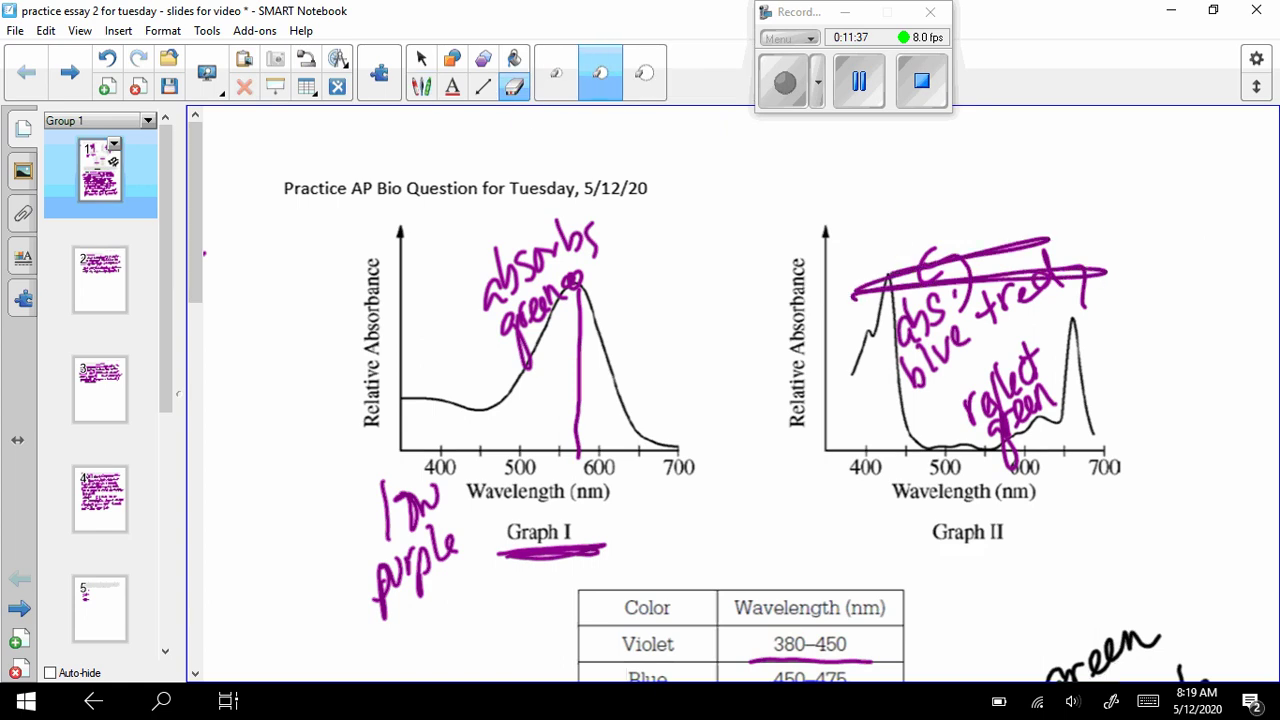
mouse_move(855, 292)
left_mouse_down()
mouse_move(932, 284)
mouse_move(1134, 320)
mouse_move(871, 417)
mouse_move(990, 472)
left_mouse_up()
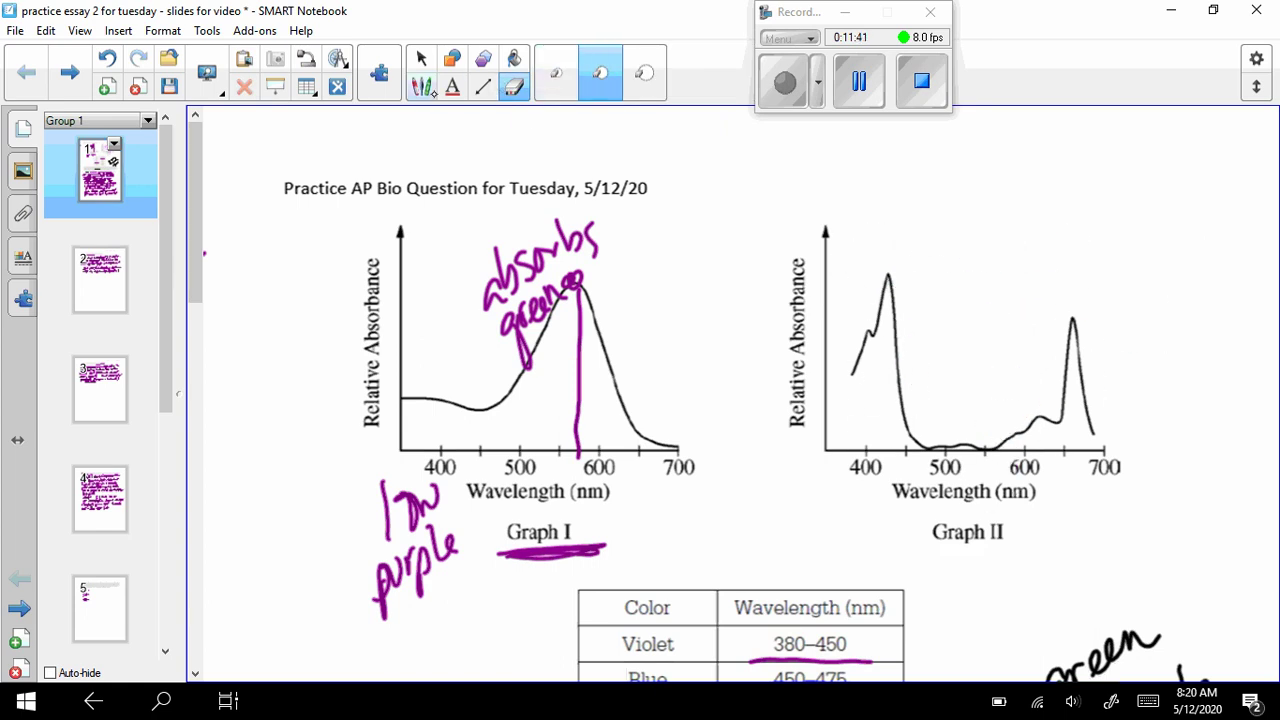
- In green ink, underline Graph II and dot the 650, 550 and 430 nm points on its curve
left_click(421, 86)
left_click(658, 60)
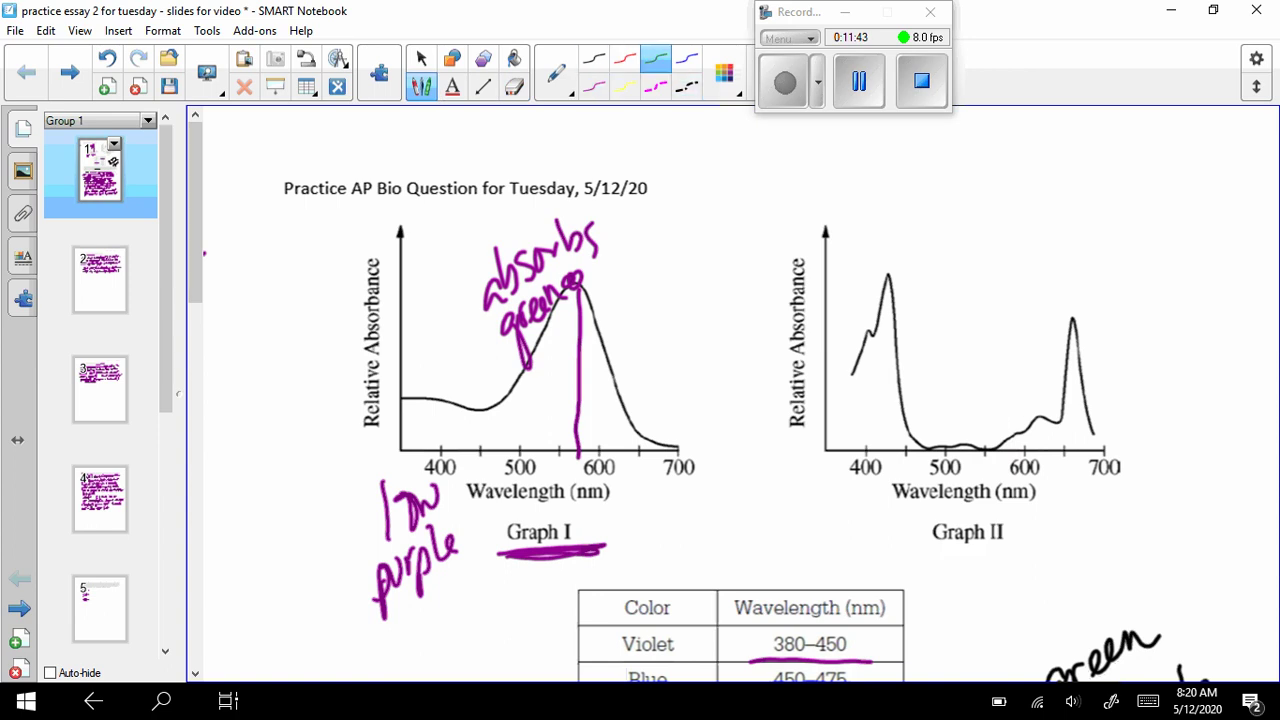
left_click_drag(931, 570, 1031, 566)
left_click_drag(1062, 418, 1059, 412)
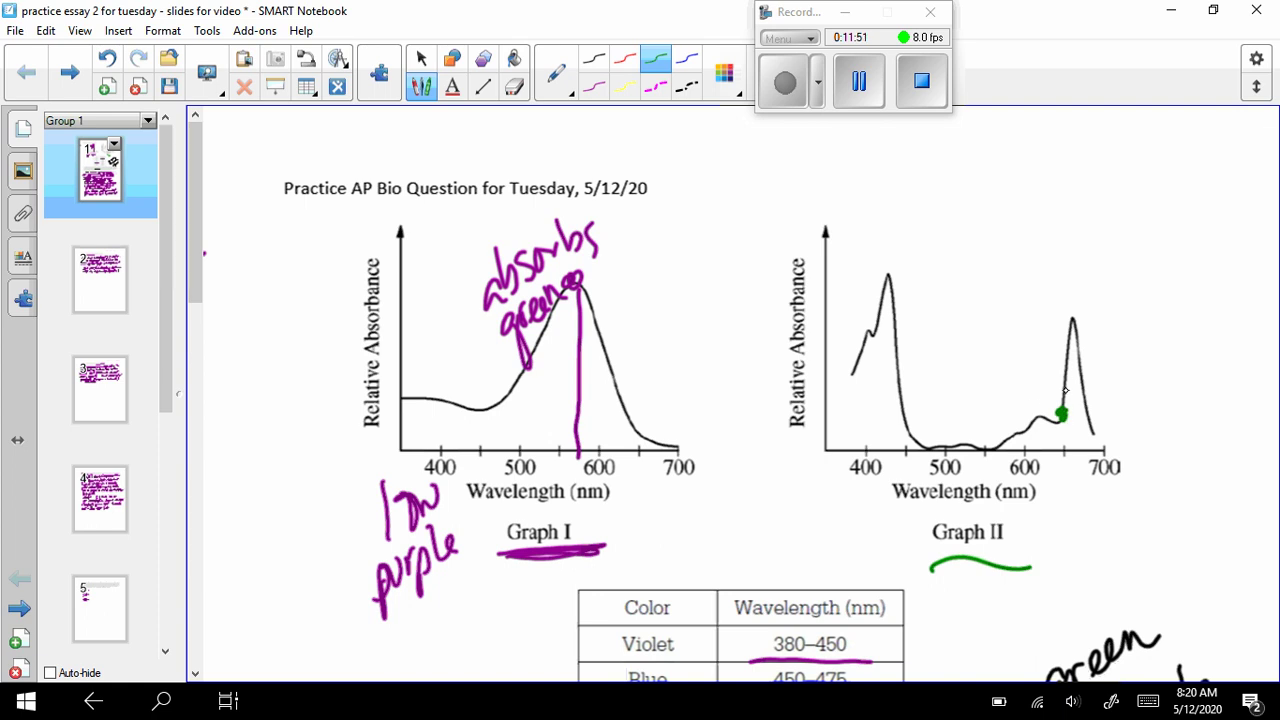
left_click_drag(984, 450, 988, 448)
left_click_drag(891, 327, 892, 322)
- On page 5, write 'highest relative rate' after 430 –
left_click(100, 608)
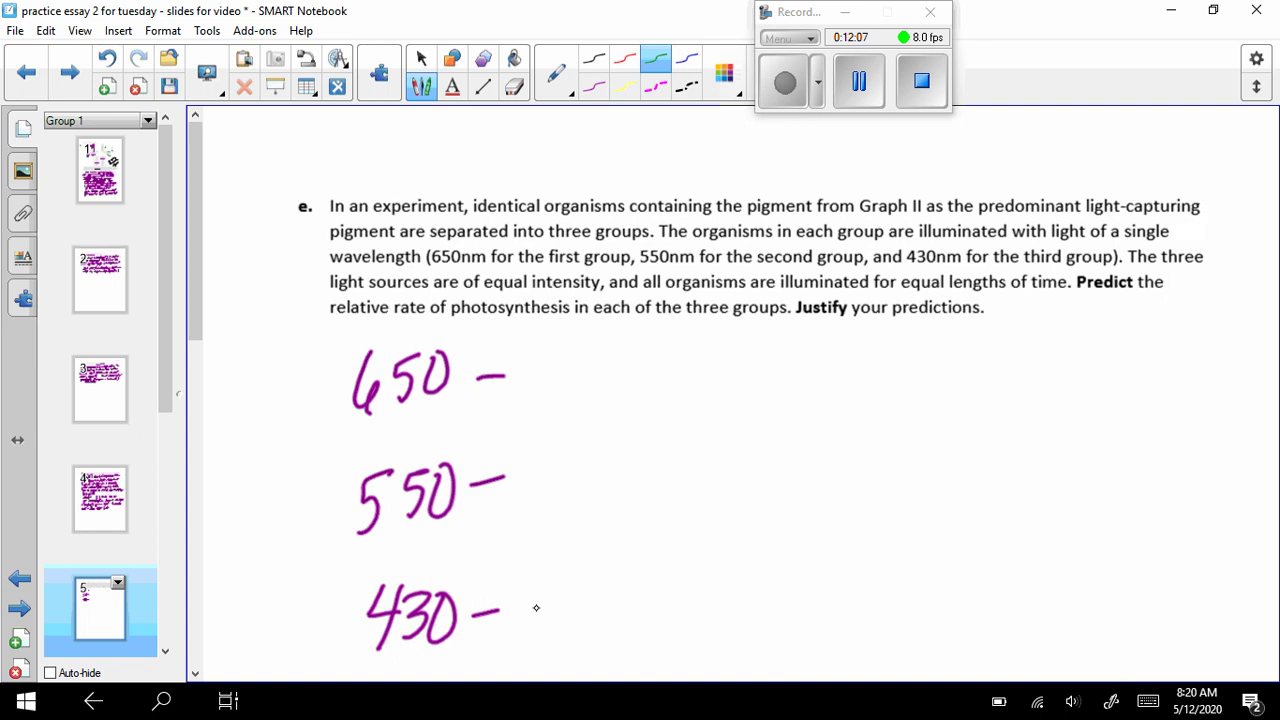
mouse_move(543, 585)
left_mouse_down()
mouse_move(530, 645)
mouse_move(566, 600)
mouse_move(590, 650)
left_mouse_up()
left_click_drag(598, 586, 612, 640)
left_click_drag(618, 622, 634, 636)
mouse_move(662, 588)
left_mouse_down()
mouse_move(664, 636)
mouse_move(688, 600)
mouse_move(708, 632)
mouse_move(746, 628)
left_mouse_up()
mouse_move(742, 574)
left_mouse_down()
mouse_move(750, 630)
mouse_move(782, 630)
left_mouse_up()
mouse_move(762, 600)
left_mouse_down()
mouse_move(800, 598)
mouse_move(796, 626)
left_mouse_up()
left_click_drag(802, 594, 864, 628)
mouse_move(882, 602)
left_mouse_down()
mouse_move(876, 616)
mouse_move(914, 606)
left_mouse_up()
mouse_move(914, 574)
left_mouse_down()
mouse_move(924, 616)
mouse_move(978, 600)
mouse_move(1034, 606)
left_mouse_up()
- Extend the 430 answer with '– due to the greatest absorption'
left_click_drag(1038, 598, 1092, 586)
left_click_drag(1084, 572, 1082, 610)
left_click_drag(1096, 590, 1134, 608)
mouse_move(1122, 584)
left_mouse_down()
mouse_move(1166, 580)
mouse_move(1196, 600)
left_mouse_up()
mouse_move(646, 650)
left_mouse_down()
mouse_move(640, 676)
mouse_move(652, 650)
left_mouse_up()
mouse_move(652, 660)
left_mouse_down()
mouse_move(678, 644)
mouse_move(692, 668)
mouse_move(714, 668)
left_mouse_up()
mouse_move(724, 618)
left_mouse_down()
mouse_move(722, 662)
mouse_move(742, 640)
left_mouse_up()
left_click_drag(732, 660, 778, 672)
left_click_drag(762, 654, 836, 650)
mouse_move(842, 626)
left_mouse_down()
mouse_move(848, 664)
mouse_move(918, 672)
left_mouse_up()
mouse_move(950, 618)
left_mouse_down()
mouse_move(938, 660)
mouse_move(962, 630)
left_mouse_up()
mouse_move(952, 634)
left_mouse_down()
mouse_move(972, 656)
mouse_move(976, 640)
left_mouse_up()
left_click_drag(986, 642, 1000, 658)
left_click(983, 617)
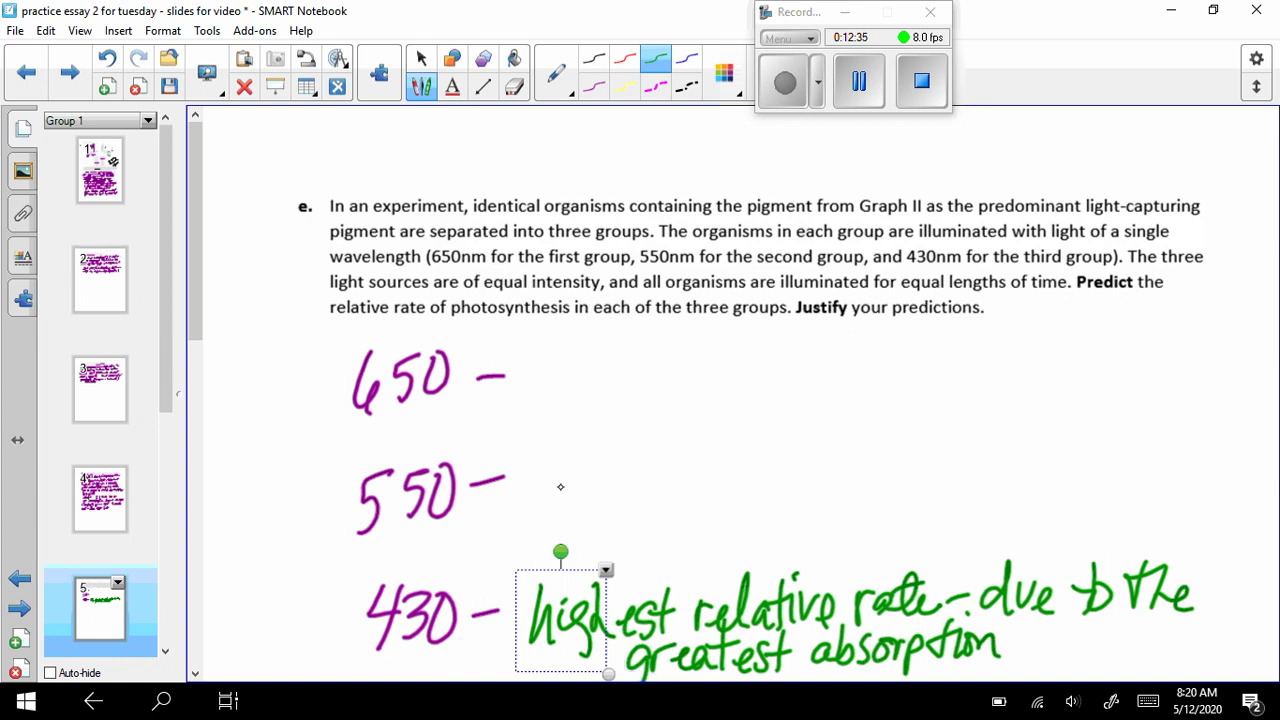
- Write 'lowest rel. rate –' after 550 –
mouse_move(527, 500)
left_mouse_down()
mouse_move(565, 440)
mouse_move(592, 480)
mouse_move(645, 460)
mouse_move(664, 490)
left_mouse_up()
mouse_move(648, 463)
left_mouse_down()
mouse_move(676, 458)
mouse_move(688, 500)
mouse_move(712, 462)
left_mouse_up()
left_click_drag(704, 482, 725, 492)
left_click(750, 487)
mouse_move(730, 445)
left_mouse_down()
mouse_move(734, 495)
mouse_move(768, 495)
left_mouse_up()
mouse_move(770, 476)
left_mouse_down()
mouse_move(797, 460)
mouse_move(812, 490)
left_mouse_up()
mouse_move(830, 440)
left_mouse_down()
mouse_move(832, 492)
mouse_move(848, 458)
left_mouse_up()
mouse_move(840, 476)
left_mouse_down()
mouse_move(856, 488)
mouse_move(912, 450)
mouse_move(906, 482)
left_mouse_up()
- Add 'least absorption' to the 550 answer
left_click_drag(912, 468, 962, 478)
left_click_drag(978, 455, 966, 480)
left_click_drag(998, 432, 1000, 474)
mouse_move(986, 455)
left_mouse_down()
mouse_move(1018, 450)
mouse_move(1066, 472)
left_mouse_up()
mouse_move(1078, 424)
left_mouse_down()
mouse_move(1092, 470)
mouse_move(1130, 462)
left_mouse_up()
mouse_move(1140, 488)
left_mouse_down()
mouse_move(1155, 440)
mouse_move(1172, 456)
left_mouse_up()
mouse_move(1182, 425)
left_mouse_down()
mouse_move(1186, 458)
mouse_move(1202, 436)
mouse_move(1246, 440)
left_mouse_up()
- Write 'intermed rate – int. level of ab.' after 650 –
left_click_drag(556, 356, 560, 392)
left_click_drag(570, 374, 604, 394)
mouse_move(596, 372)
left_mouse_down()
mouse_move(622, 370)
mouse_move(640, 390)
left_mouse_up()
mouse_move(640, 374)
left_mouse_down()
mouse_move(744, 378)
mouse_move(748, 334)
left_mouse_up()
left_click(772, 368)
left_click_drag(772, 382, 790, 362)
left_click_drag(804, 364, 808, 380)
left_click_drag(816, 330, 818, 382)
mouse_move(806, 348)
left_mouse_down()
mouse_move(836, 344)
mouse_move(846, 380)
mouse_move(910, 362)
mouse_move(944, 384)
mouse_move(978, 378)
left_mouse_up()
left_click_drag(982, 340, 988, 378)
mouse_move(970, 356)
left_mouse_down()
mouse_move(1064, 376)
mouse_move(1106, 346)
mouse_move(1160, 392)
left_mouse_up()
left_click(1002, 370)
left_click_drag(1182, 340, 1210, 350)
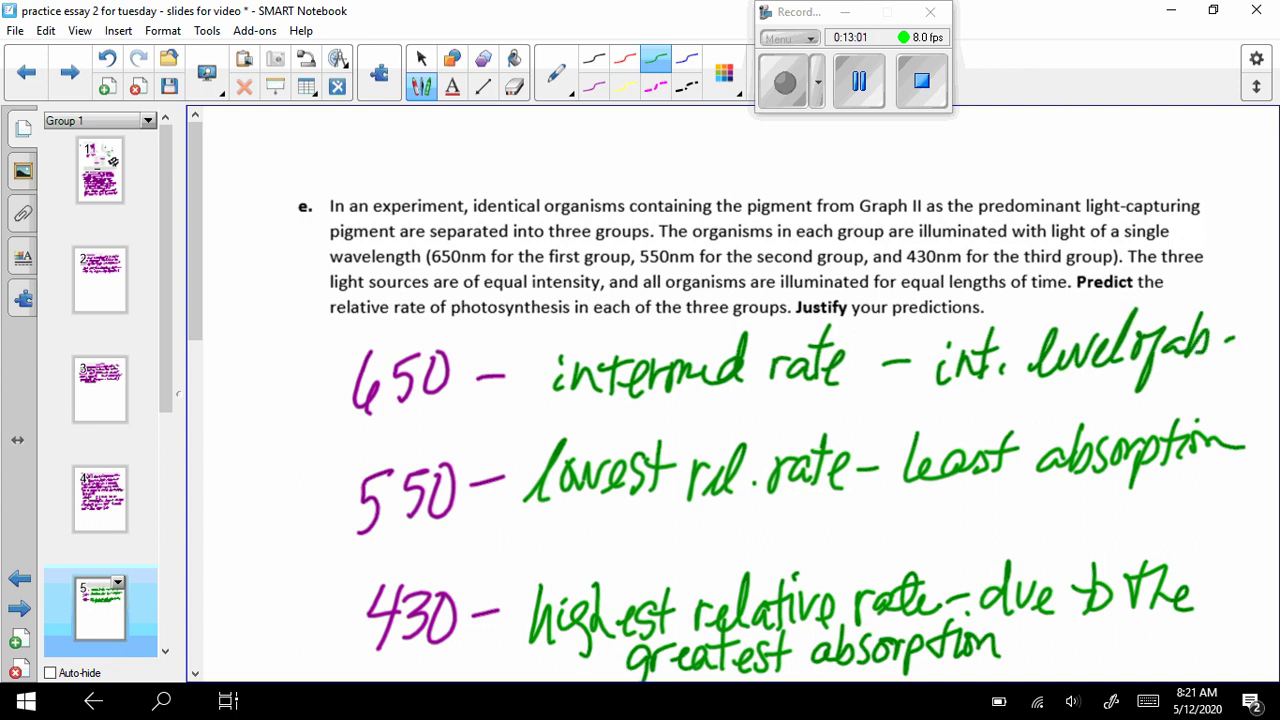
- Below the 430 line, start the summary with 'The more light absorbed'
scroll(716, 400, "down", 5)
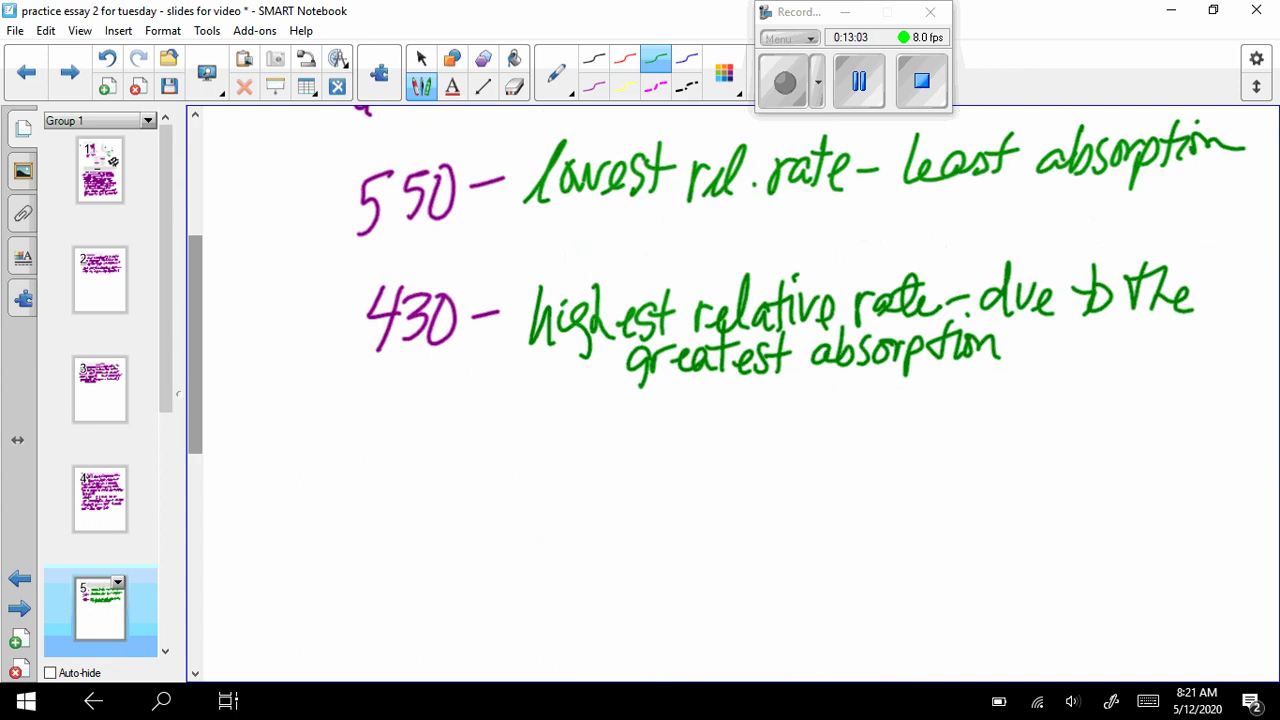
left_click_drag(298, 458, 380, 428)
left_click_drag(340, 448, 333, 508)
left_click_drag(380, 424, 406, 488)
mouse_move(450, 490)
left_mouse_down()
mouse_move(470, 458)
mouse_move(502, 482)
mouse_move(520, 462)
left_mouse_up()
mouse_move(526, 478)
left_mouse_down()
mouse_move(546, 456)
mouse_move(566, 480)
left_mouse_up()
mouse_move(604, 418)
left_mouse_down()
mouse_move(600, 472)
mouse_move(620, 486)
left_mouse_up()
left_click_drag(652, 440, 632, 500)
mouse_move(690, 420)
left_mouse_down()
mouse_move(696, 470)
mouse_move(770, 458)
left_mouse_up()
mouse_move(770, 414)
left_mouse_down()
mouse_move(812, 446)
mouse_move(878, 440)
mouse_move(946, 396)
mouse_move(1032, 440)
mouse_move(1064, 382)
mouse_move(1116, 424)
mouse_move(1148, 424)
left_mouse_up()
- Finish the summary with 'indicates higher level of light reaction'
left_click_drag(1160, 380, 1188, 426)
mouse_move(330, 520)
left_mouse_down()
mouse_move(322, 584)
mouse_move(378, 540)
mouse_move(414, 550)
mouse_move(446, 530)
mouse_move(566, 530)
mouse_move(604, 548)
left_mouse_up()
left_click_drag(616, 526, 617, 546)
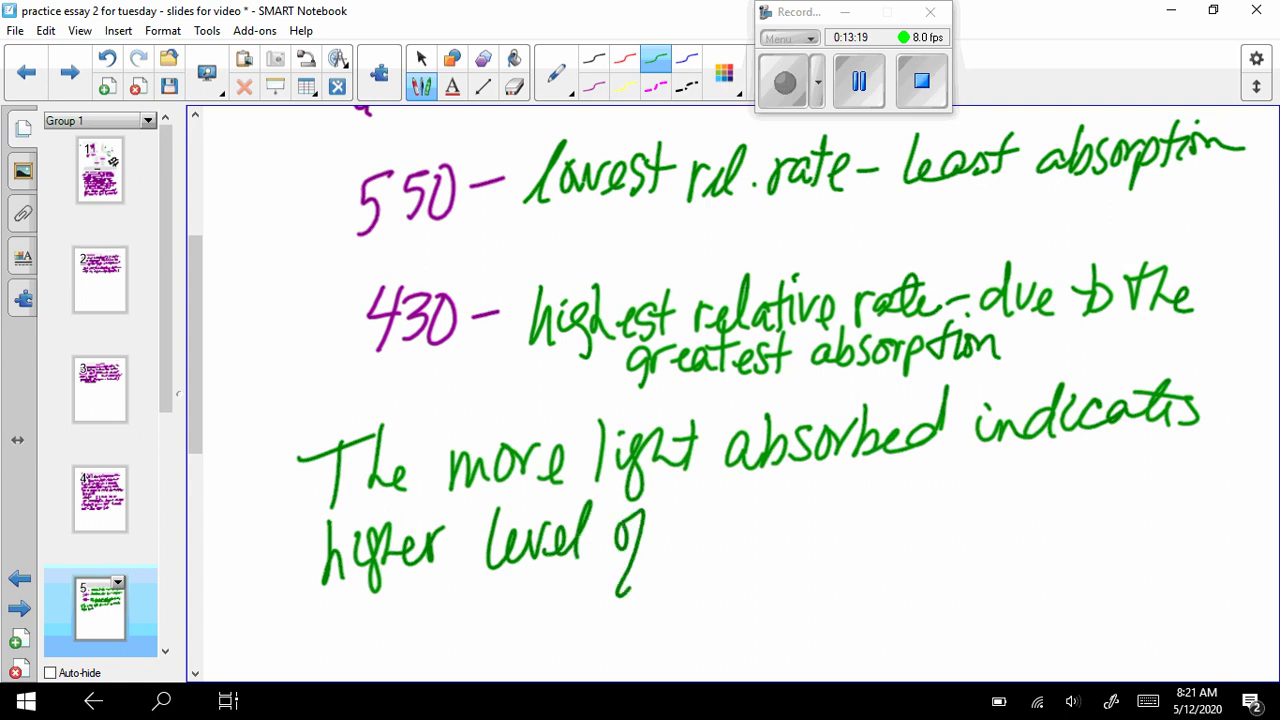
mouse_move(703, 505)
left_mouse_down()
mouse_move(678, 556)
mouse_move(735, 575)
left_mouse_up()
mouse_move(768, 490)
left_mouse_down()
mouse_move(788, 545)
mouse_move(829, 515)
mouse_move(922, 522)
left_mouse_up()
left_click_drag(936, 468, 930, 526)
mouse_move(916, 500)
left_mouse_down()
mouse_move(968, 494)
mouse_move(974, 476)
left_mouse_up()
mouse_move(958, 490)
left_mouse_down()
mouse_move(970, 528)
mouse_move(980, 500)
left_mouse_up()
left_click_drag(994, 492, 1016, 522)
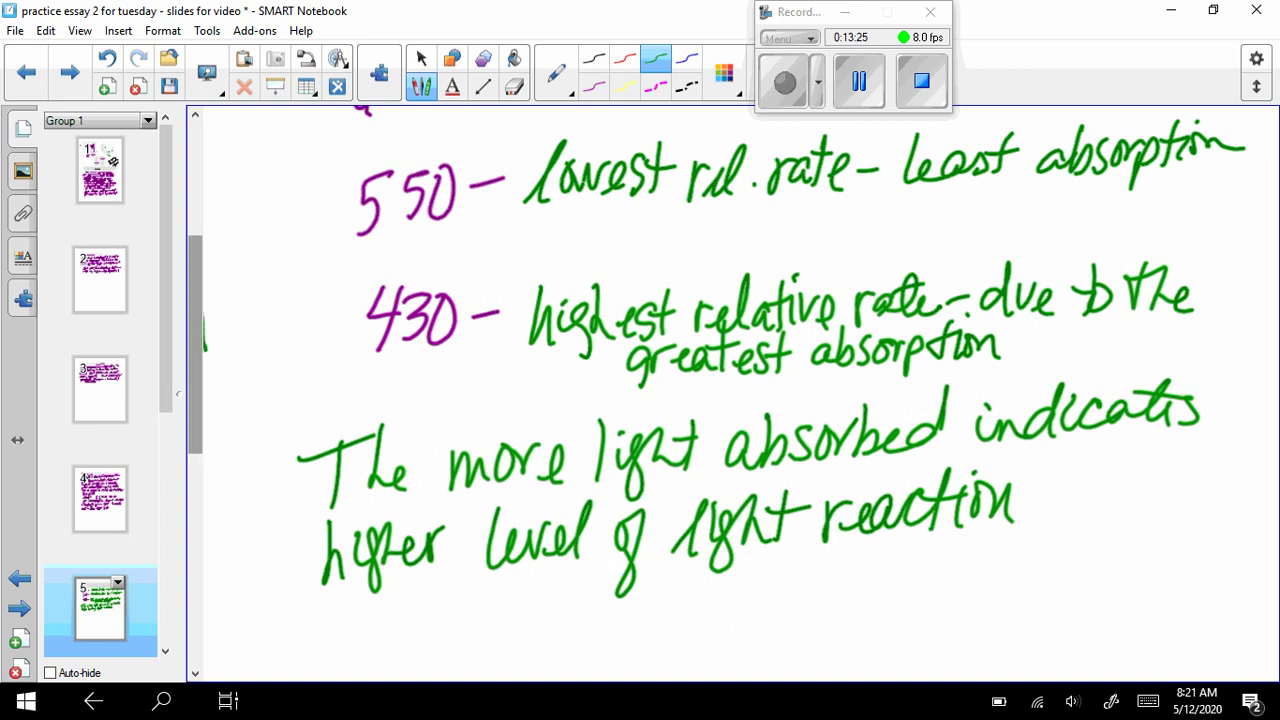
left_click_drag(193, 348, 200, 286)
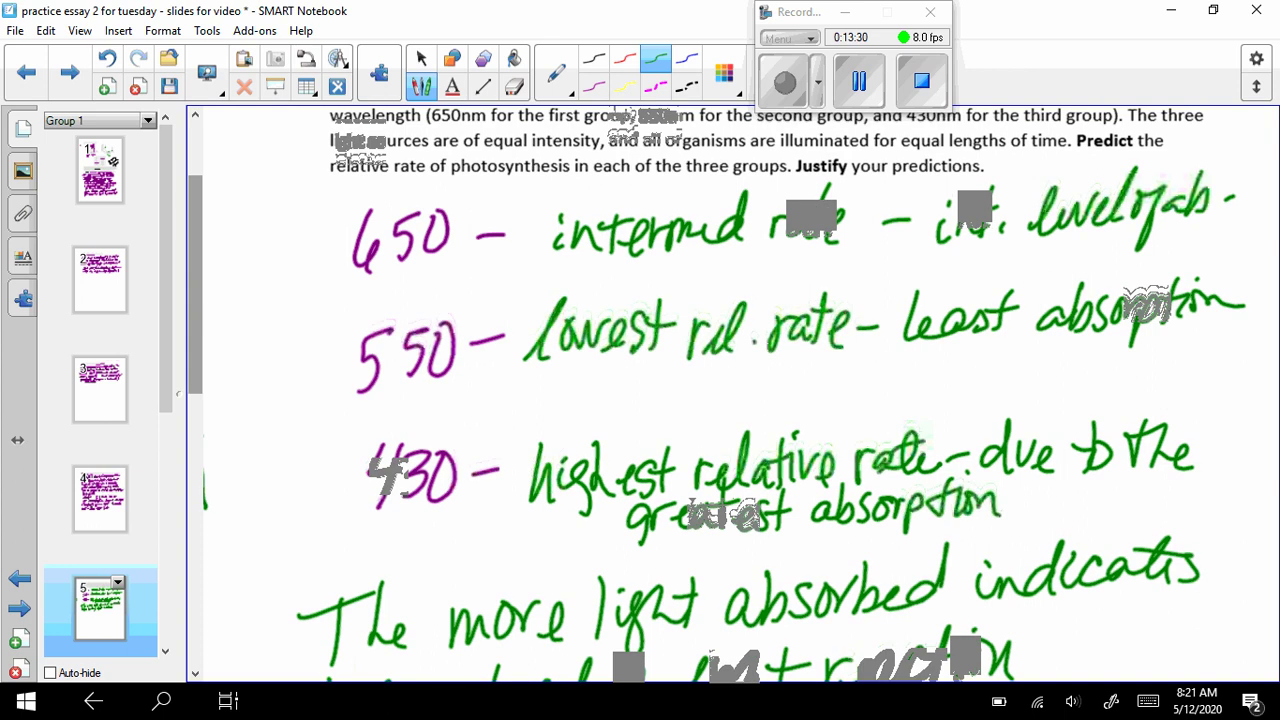
- On page 6, sketch a chloroplast outline with two stacked thylakoid loops below question f
left_click(69, 72)
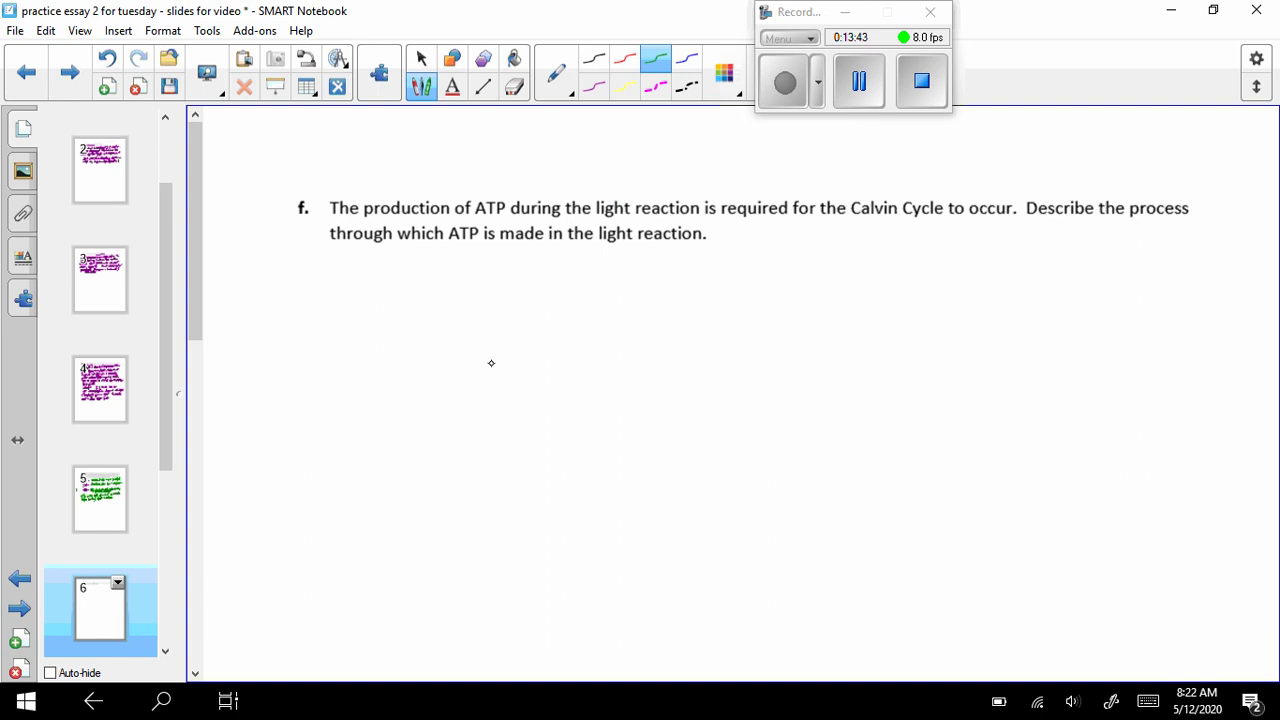
mouse_move(484, 306)
left_mouse_down()
mouse_move(285, 440)
mouse_move(628, 622)
mouse_move(530, 314)
mouse_move(490, 308)
left_mouse_up()
mouse_move(424, 392)
left_mouse_down()
mouse_move(370, 392)
mouse_move(398, 403)
left_mouse_up()
mouse_move(420, 450)
left_mouse_down()
mouse_move(398, 462)
mouse_move(474, 507)
mouse_move(378, 457)
left_mouse_up()
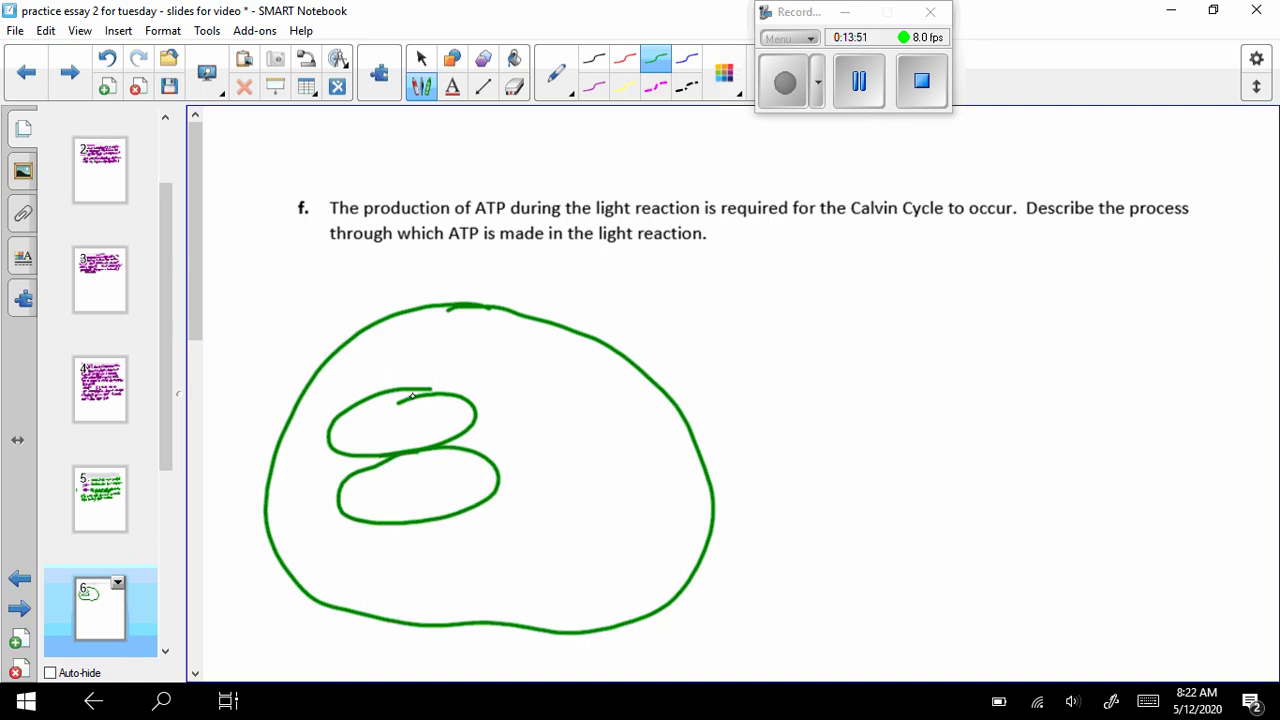
- Draw an arrow into the upper thylakoid and label its end NADPH
left_click_drag(304, 342, 330, 414)
mouse_move(330, 414)
left_mouse_down()
mouse_move(343, 392)
mouse_move(424, 385)
left_mouse_up()
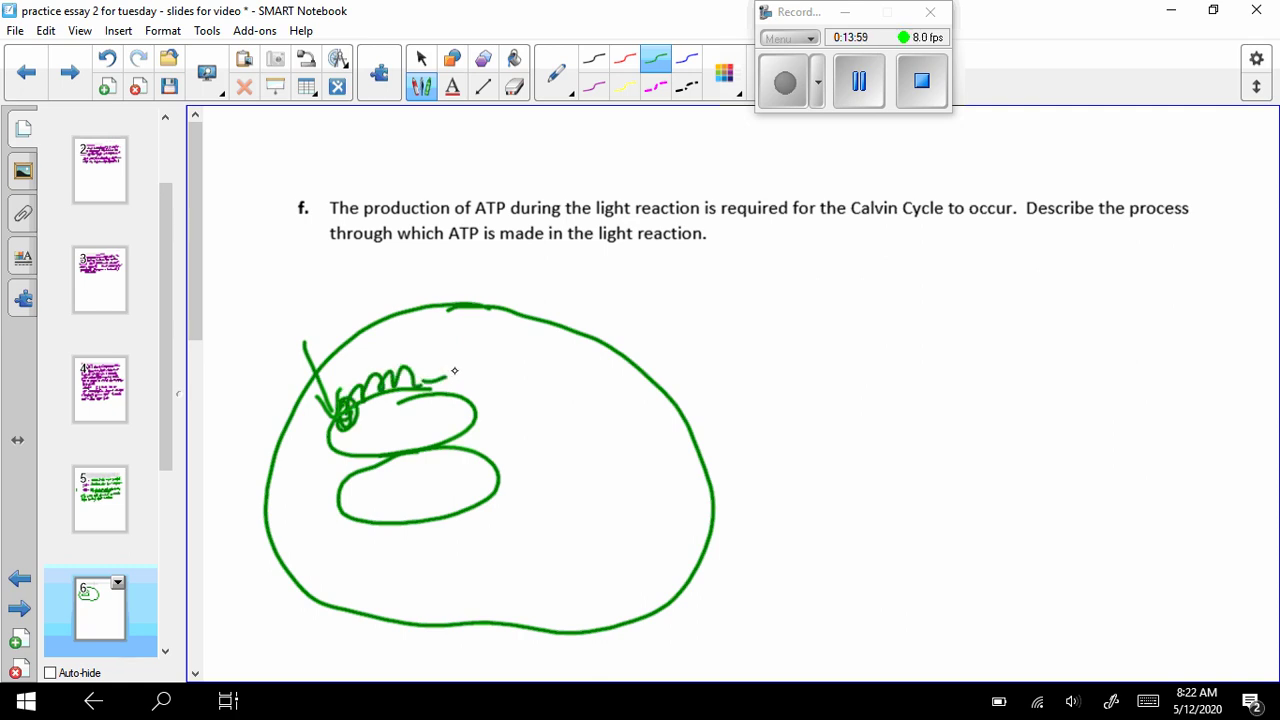
mouse_move(455, 381)
left_mouse_down()
mouse_move(473, 361)
mouse_move(490, 378)
mouse_move(528, 352)
mouse_move(545, 358)
left_mouse_up()
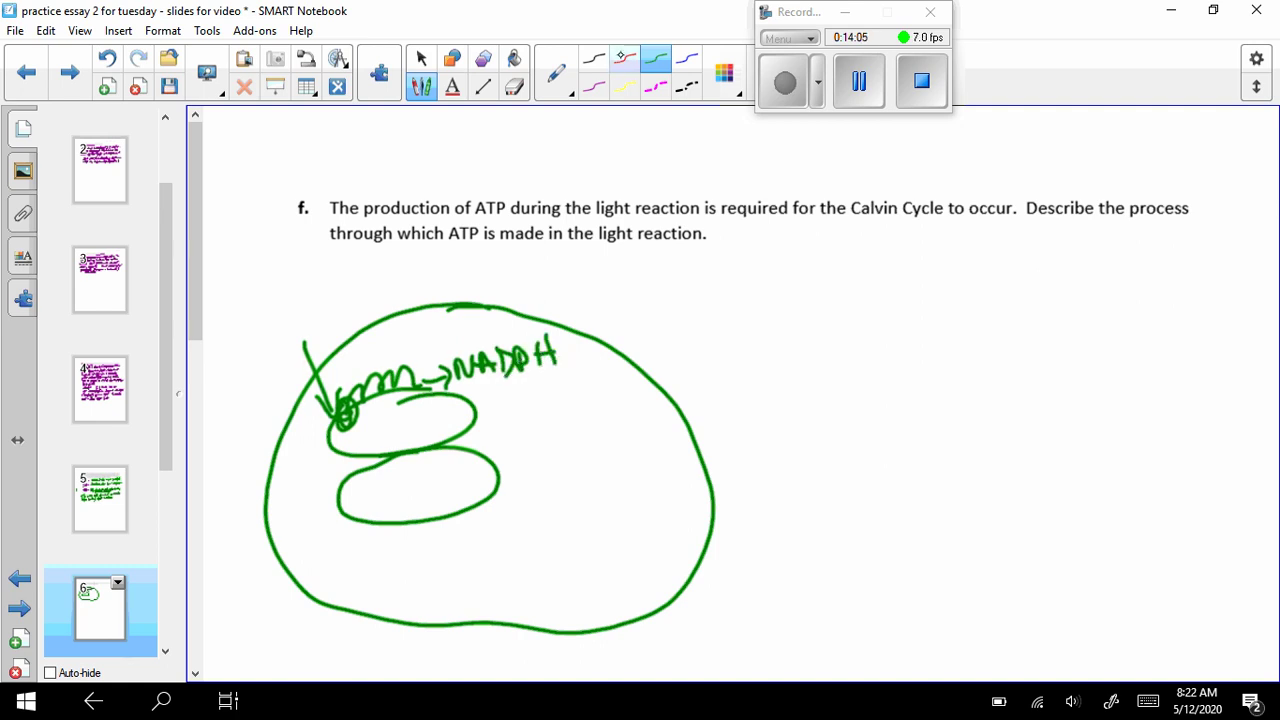
- In red ink, write H+ ions in the upper and lower thylakoids
left_click(624, 60)
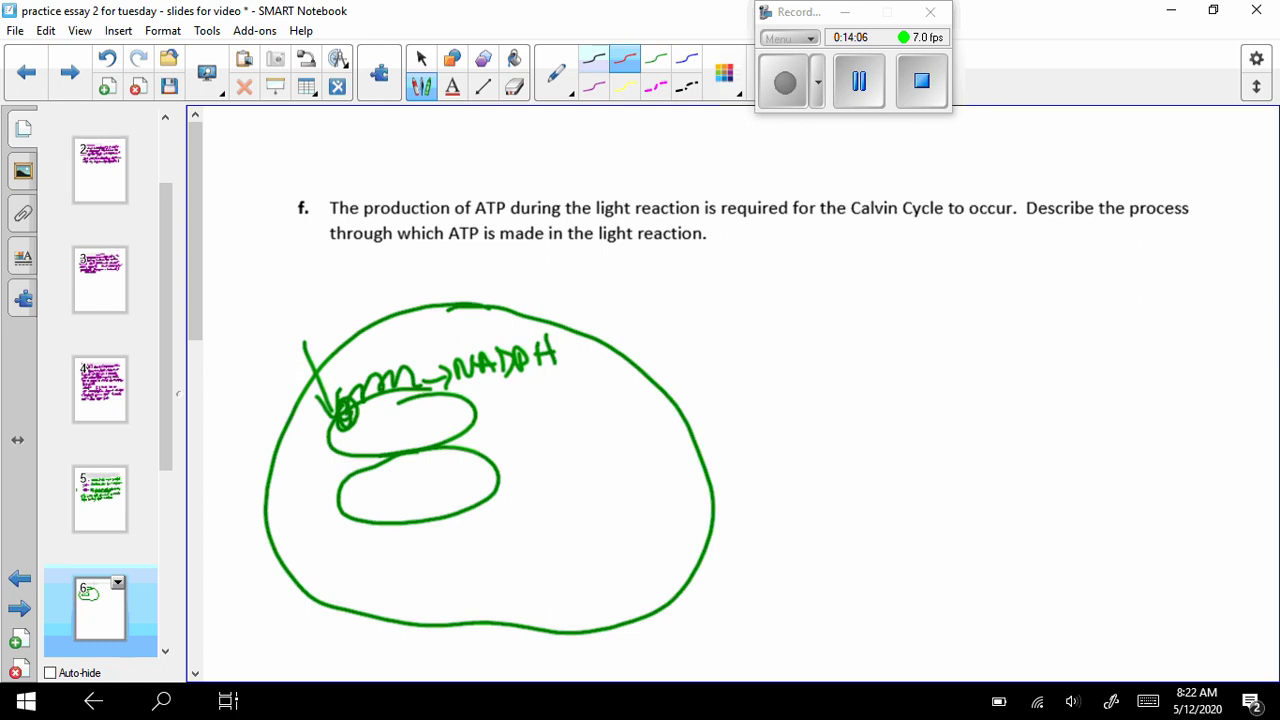
mouse_move(410, 350)
left_mouse_down()
mouse_move(428, 398)
mouse_move(420, 423)
left_mouse_up()
left_click_drag(414, 416, 427, 437)
left_click_drag(427, 424, 442, 423)
left_click_drag(442, 408, 442, 437)
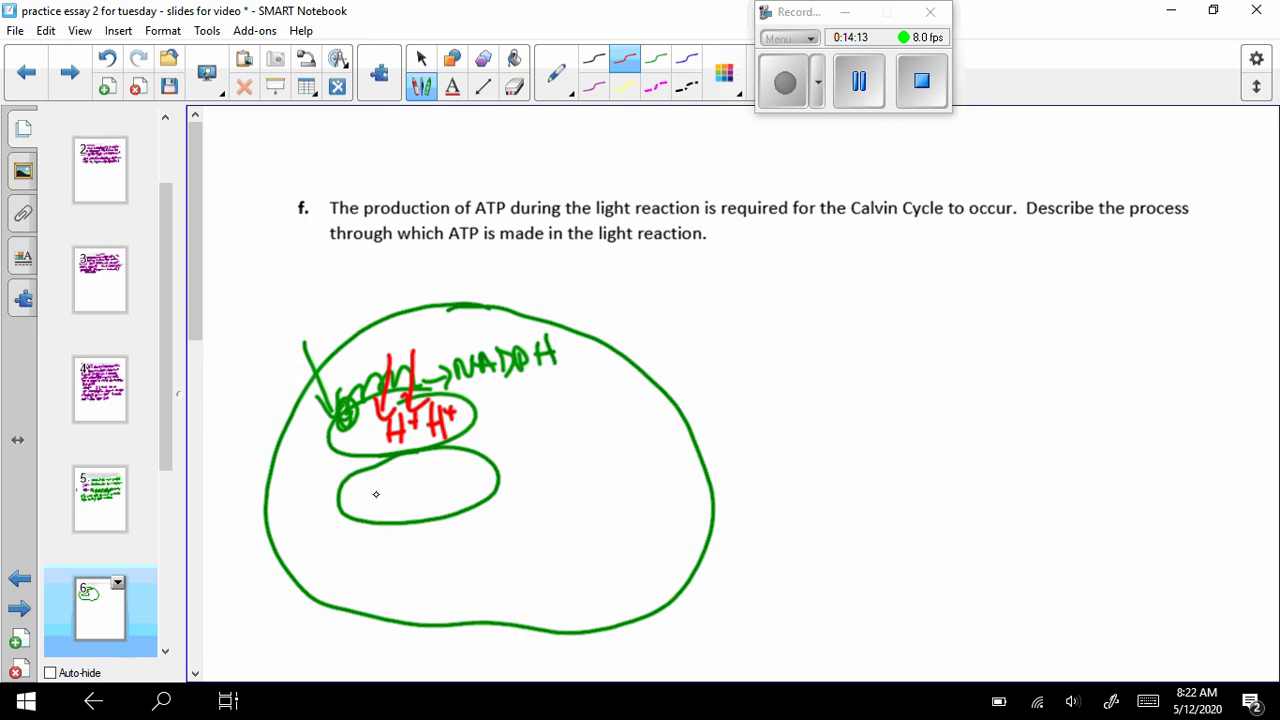
left_click_drag(370, 478, 370, 510)
left_click_drag(370, 494, 383, 492)
mouse_move(383, 474)
left_mouse_down()
mouse_move(383, 508)
mouse_move(392, 500)
left_mouse_up()
left_click_drag(392, 486, 404, 496)
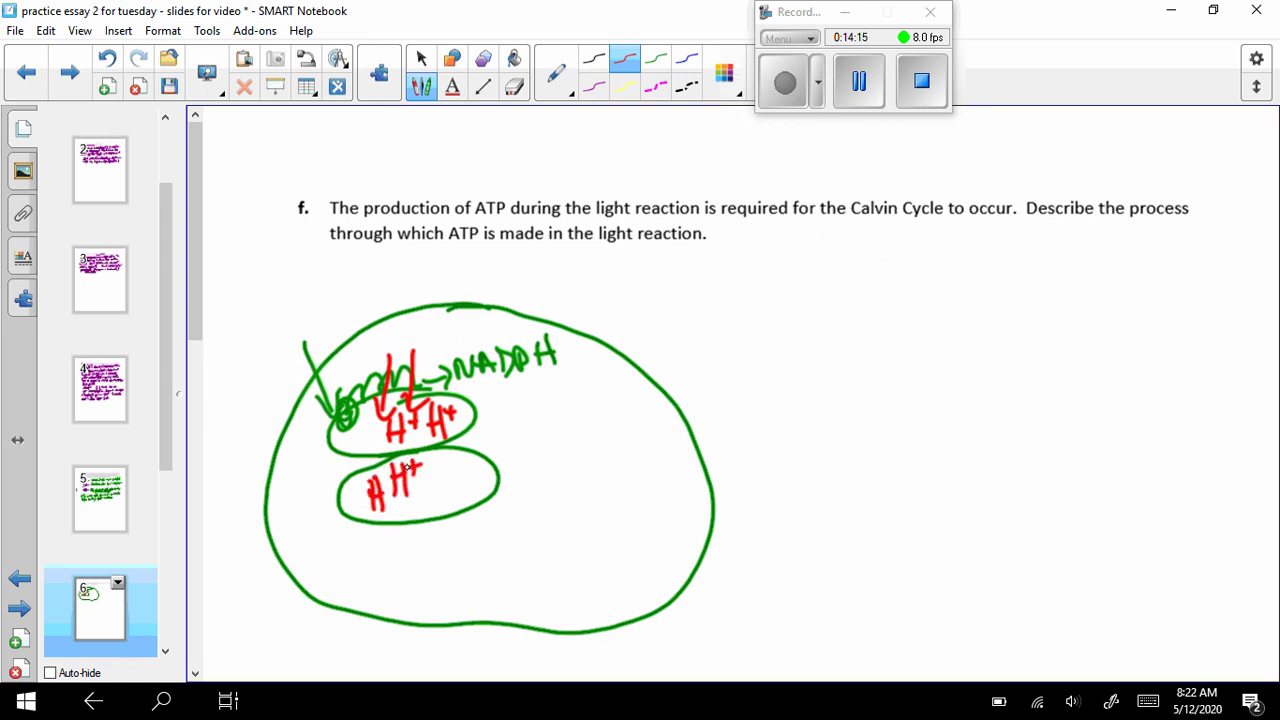
- In blue, draw ADP + Pi looping into circled ATP and underline 'ATP is made in the light reaction'
left_click(687, 58)
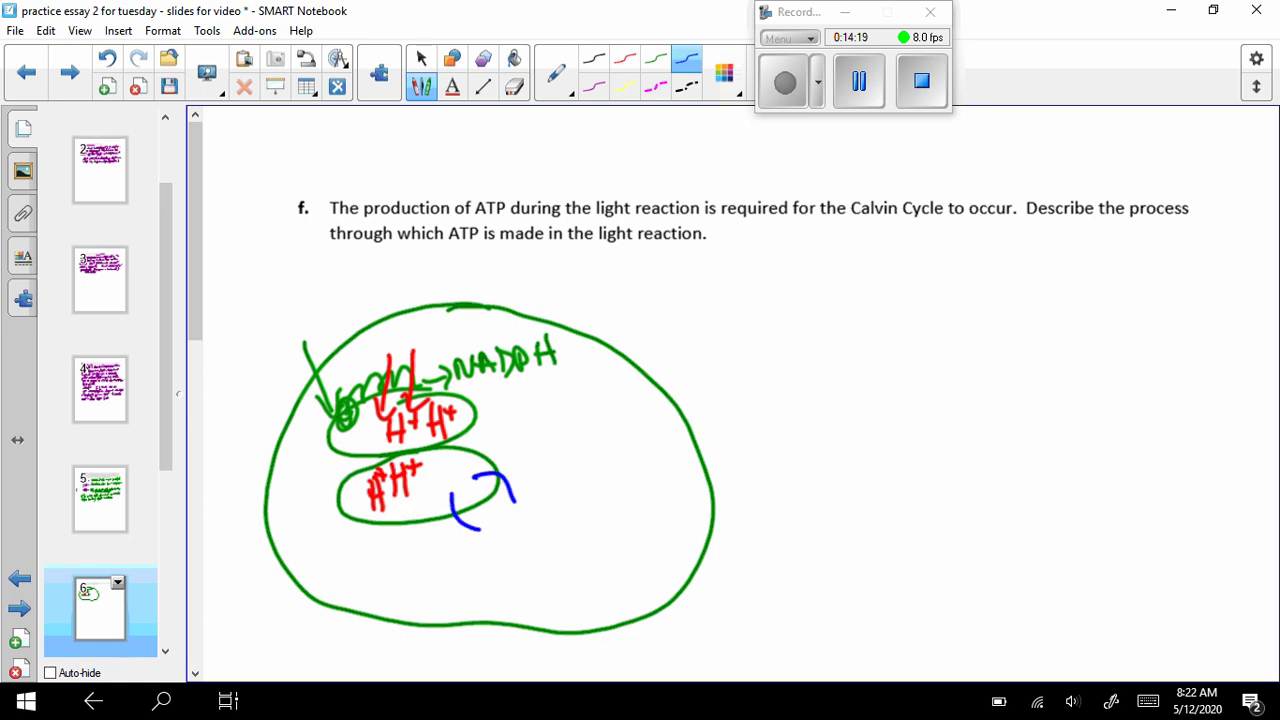
mouse_move(480, 530)
left_mouse_down()
mouse_move(520, 508)
mouse_move(505, 542)
mouse_move(500, 525)
left_mouse_up()
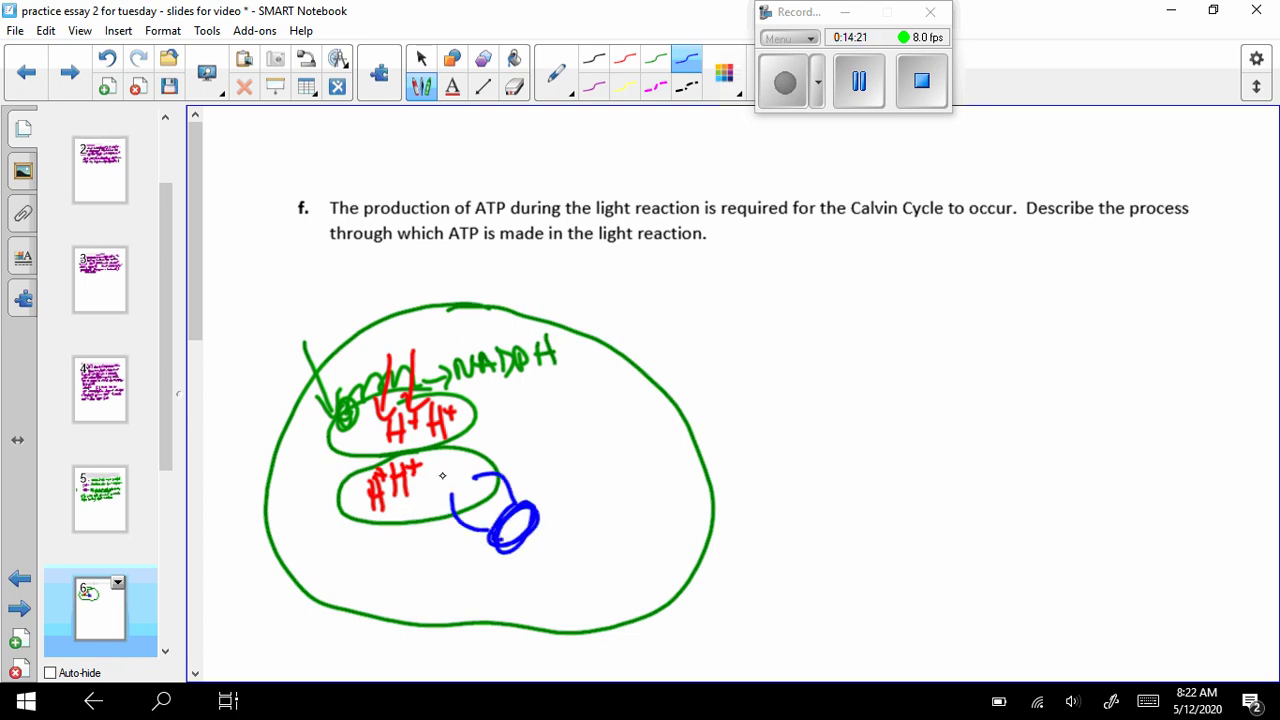
left_click_drag(436, 477, 564, 557)
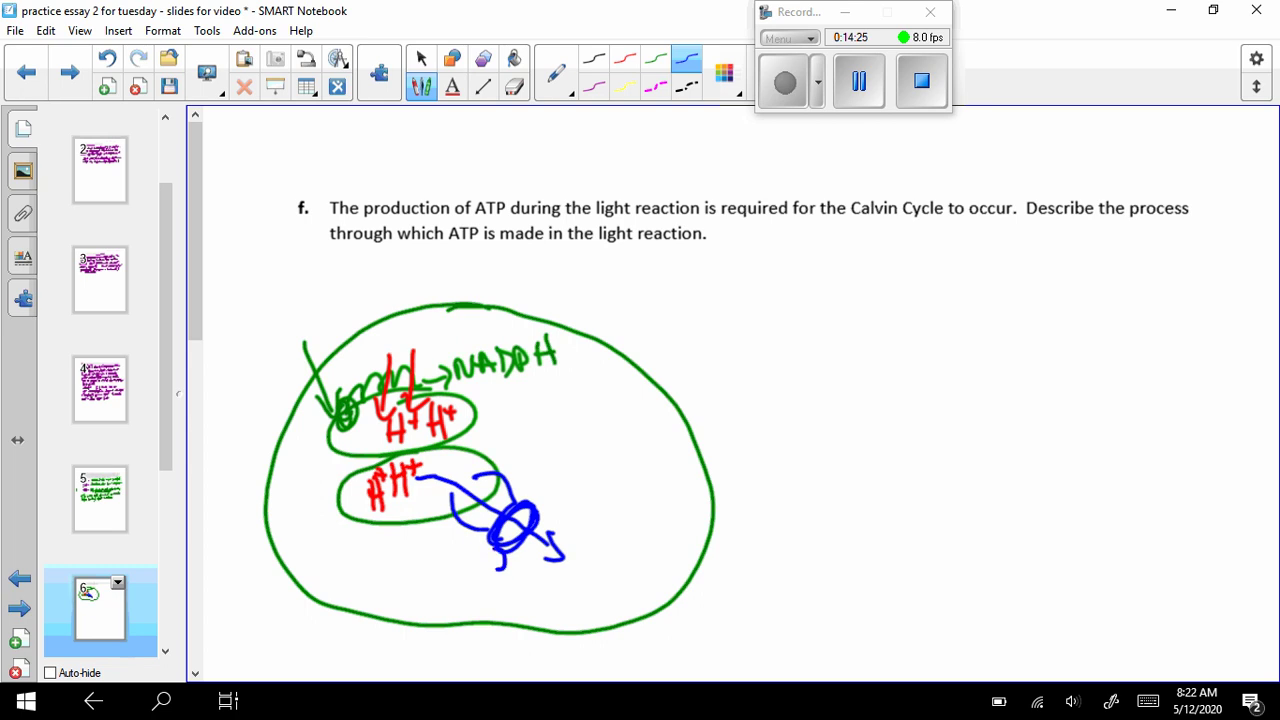
mouse_move(448, 563)
left_mouse_down()
mouse_move(490, 548)
mouse_move(494, 568)
mouse_move(545, 587)
left_mouse_up()
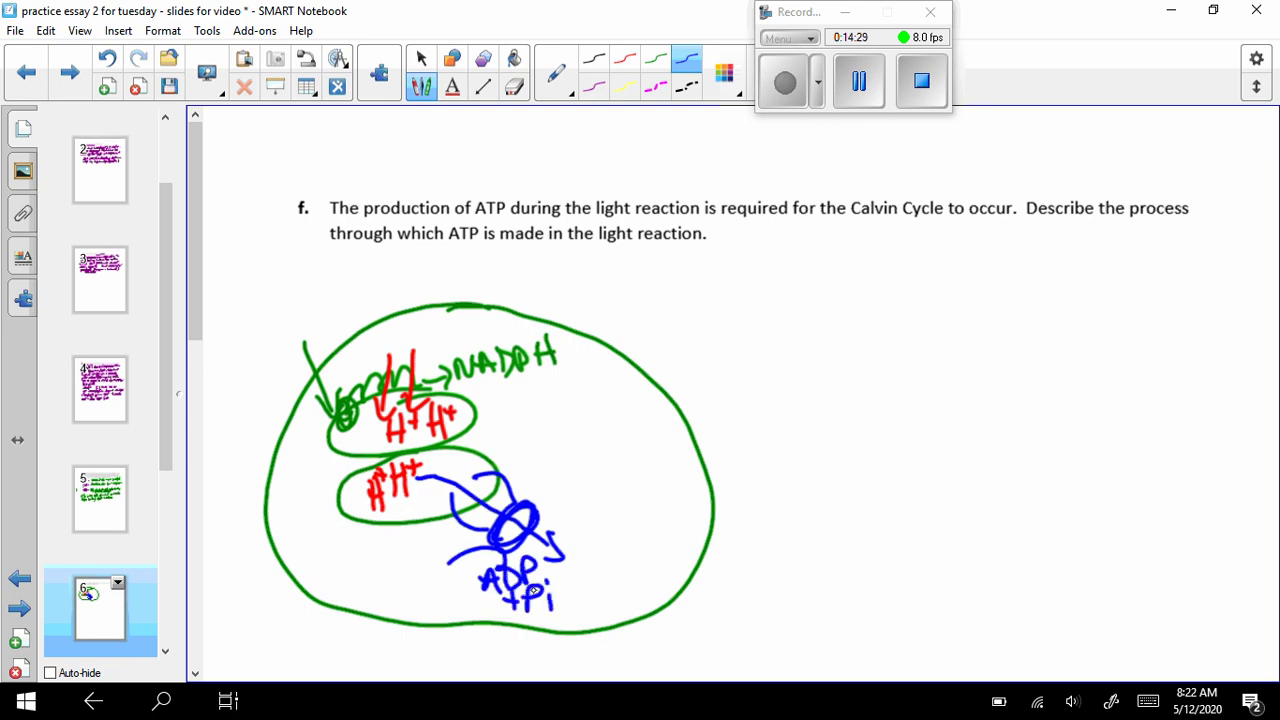
left_click_drag(468, 548, 446, 568)
mouse_move(374, 604)
left_mouse_down()
mouse_move(402, 604)
mouse_move(428, 568)
mouse_move(412, 606)
left_mouse_up()
mouse_move(424, 604)
left_mouse_down()
mouse_move(432, 572)
mouse_move(400, 566)
left_mouse_up()
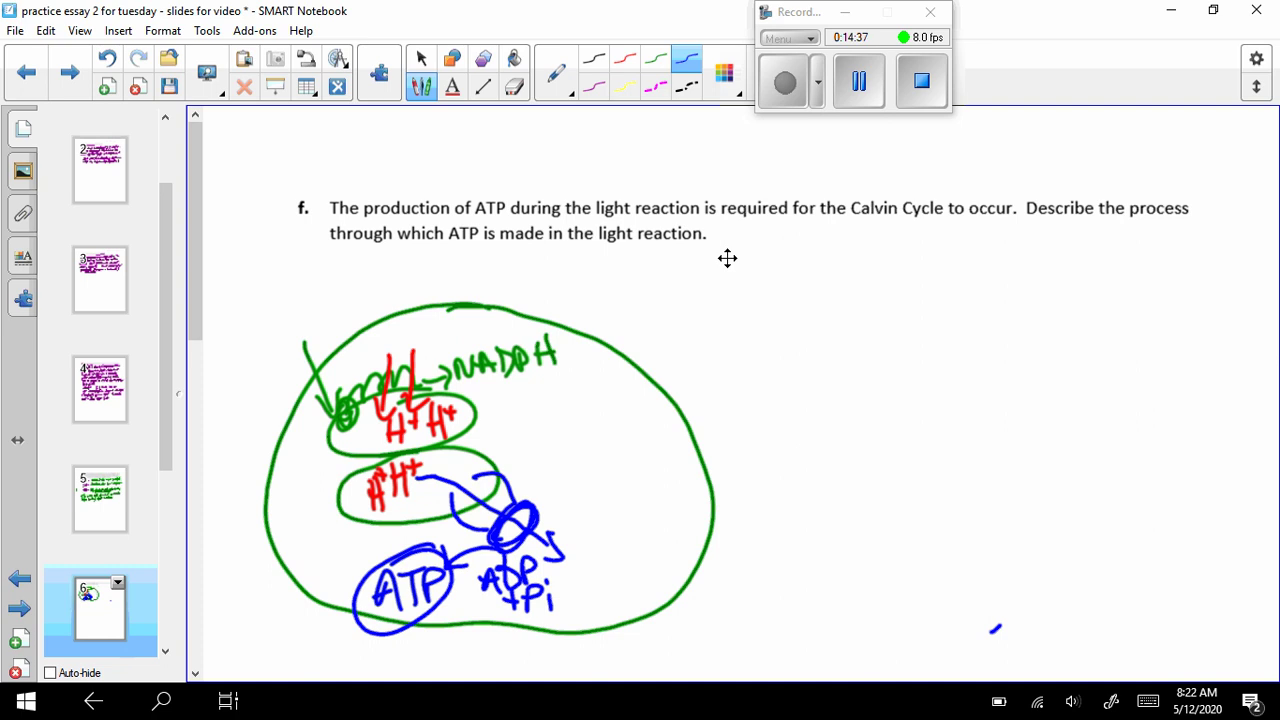
left_click_drag(440, 252, 704, 251)
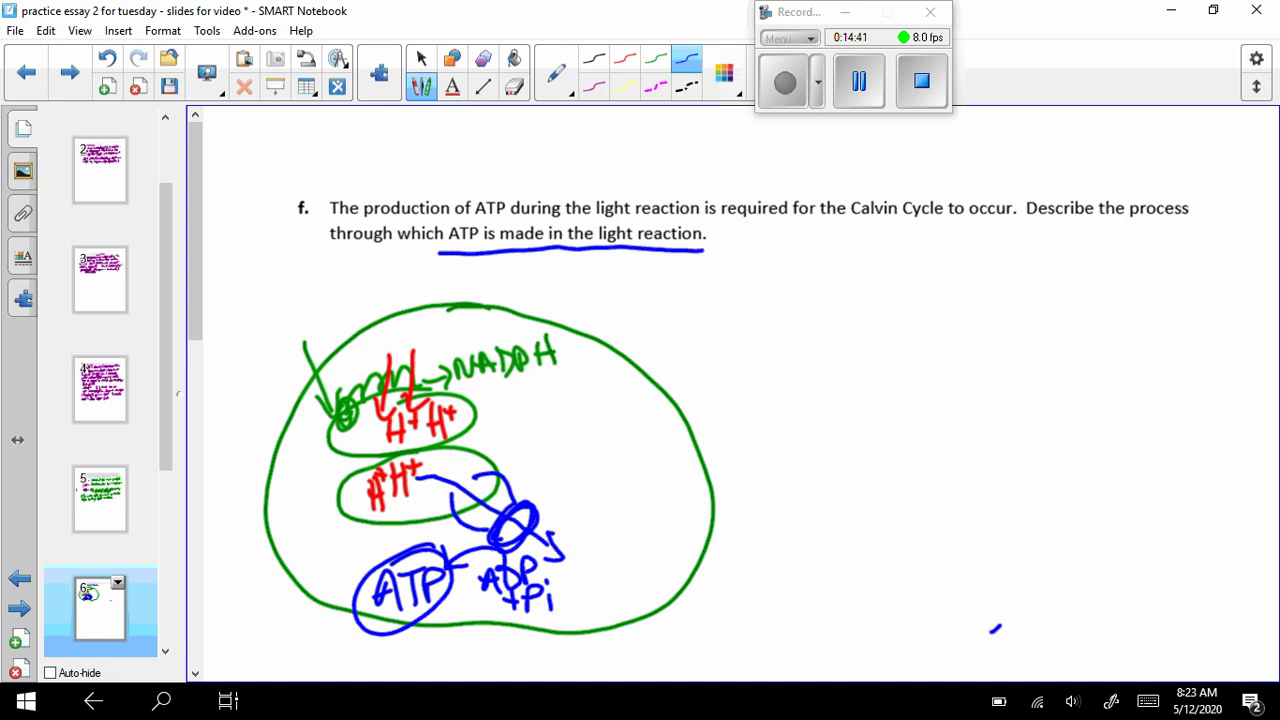
- Beside the diagram, write 'As e- move thru e.t.c. their energy is used'
mouse_move(667, 326)
left_mouse_down()
mouse_move(698, 326)
mouse_move(678, 299)
left_mouse_up()
mouse_move(734, 285)
left_mouse_down()
mouse_move(706, 320)
mouse_move(786, 282)
mouse_move(800, 315)
left_mouse_up()
mouse_move(792, 290)
left_mouse_down()
mouse_move(952, 290)
mouse_move(1026, 240)
mouse_move(1062, 286)
mouse_move(1128, 280)
left_mouse_up()
left_click(1141, 272)
mouse_move(1176, 232)
left_mouse_down()
mouse_move(1166, 264)
mouse_move(1186, 250)
mouse_move(1212, 270)
left_mouse_up()
left_click(1192, 267)
left_click(1233, 266)
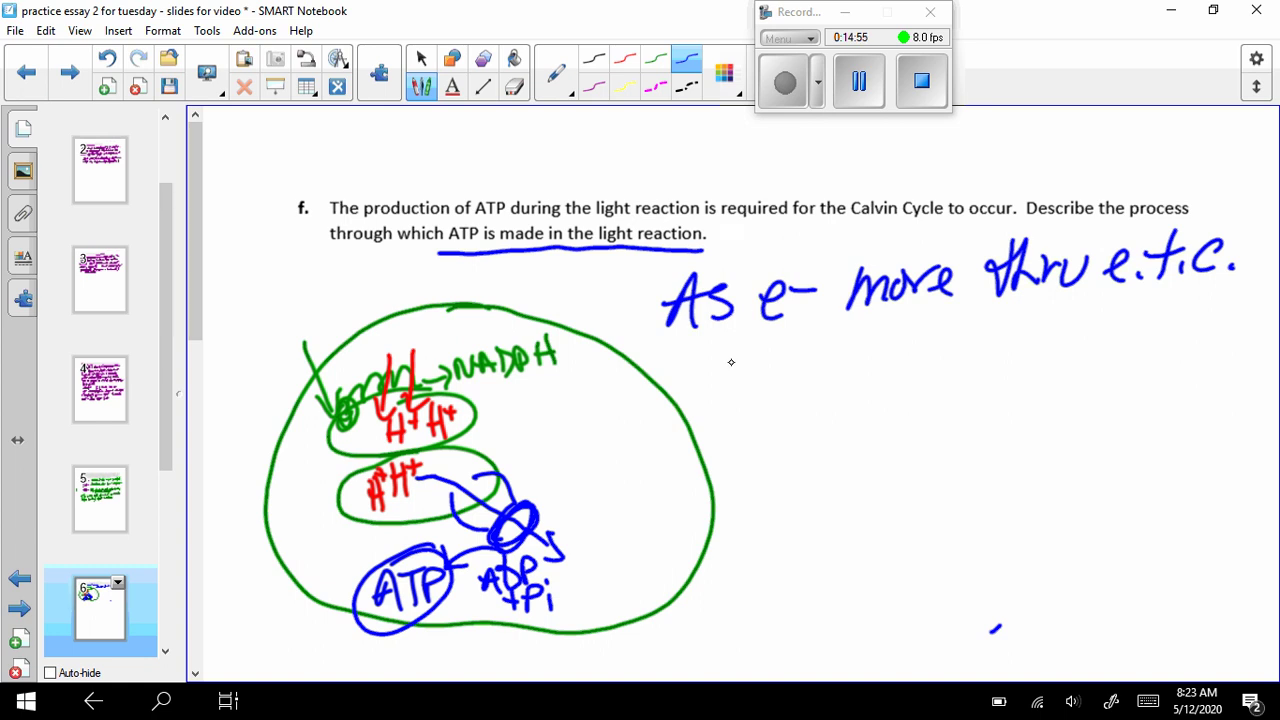
left_click_drag(734, 345, 726, 385)
mouse_move(706, 366)
left_mouse_down()
mouse_move(740, 352)
mouse_move(806, 382)
mouse_move(832, 356)
mouse_move(902, 370)
mouse_move(990, 344)
mouse_move(1012, 378)
left_mouse_up()
left_click(796, 346)
left_click_drag(1060, 322, 1054, 344)
left_click_drag(1122, 318, 1146, 316)
mouse_move(1172, 320)
left_mouse_down()
mouse_move(1152, 340)
mouse_move(1218, 320)
left_mouse_up()
- Continue the answer with 'to pump protons H+ into thylakoid'
mouse_move(744, 382)
left_mouse_down()
mouse_move(738, 456)
mouse_move(760, 428)
left_mouse_up()
mouse_move(768, 428)
left_mouse_down()
mouse_move(756, 452)
mouse_move(790, 480)
left_mouse_up()
mouse_move(826, 418)
left_mouse_down()
mouse_move(878, 420)
mouse_move(896, 436)
left_mouse_up()
mouse_move(904, 400)
left_mouse_down()
mouse_move(900, 460)
mouse_move(928, 432)
mouse_move(962, 456)
left_mouse_up()
mouse_move(966, 410)
left_mouse_down()
mouse_move(988, 428)
mouse_move(1018, 400)
left_mouse_up()
left_click_drag(1030, 398, 1052, 420)
mouse_move(1040, 396)
left_mouse_down()
mouse_move(1066, 394)
mouse_move(1104, 418)
left_mouse_up()
left_click_drag(1160, 368, 1150, 424)
left_click_drag(1190, 366, 1180, 430)
left_click_drag(1156, 404, 1218, 386)
left_click_drag(1208, 374, 1206, 402)
left_click_drag(756, 500, 752, 524)
left_click_drag(766, 504, 788, 520)
left_click_drag(816, 476, 812, 520)
left_click_drag(796, 500, 836, 500)
left_click_drag(892, 470, 888, 522)
left_click_drag(878, 490, 910, 480)
mouse_move(912, 464)
left_mouse_down()
mouse_move(910, 506)
mouse_move(926, 512)
left_mouse_up()
mouse_move(932, 484)
left_mouse_down()
mouse_move(954, 486)
mouse_move(940, 536)
left_mouse_up()
left_click_drag(988, 476, 976, 504)
left_click_drag(1000, 488, 994, 504)
left_click_drag(1006, 460, 1000, 506)
left_click_drag(1020, 472, 1040, 490)
mouse_move(1058, 482)
left_mouse_down()
mouse_move(1056, 506)
mouse_move(1072, 500)
left_mouse_up()
left_click_drag(1088, 452, 1086, 506)
left_click_drag(1000, 480, 1082, 448)
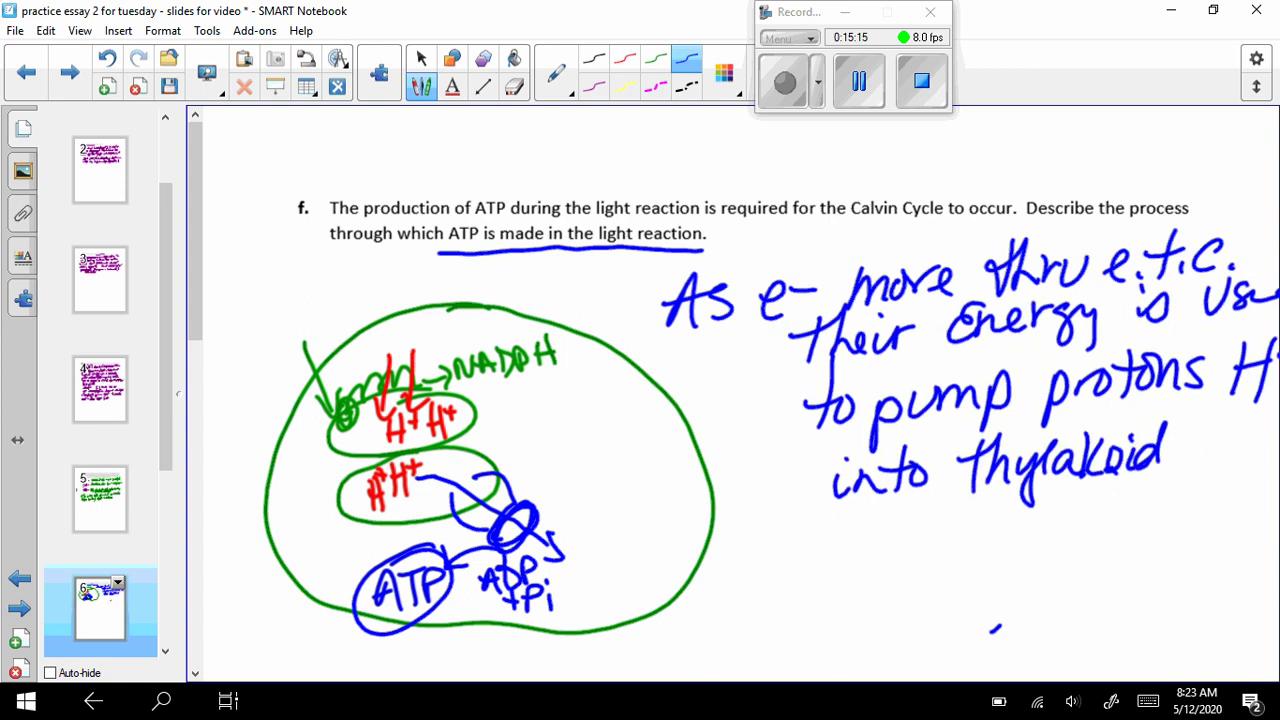
- Add 'space/lumen from low to high conc. (ag. gradient)' to the answer
mouse_move(834, 522)
left_mouse_down()
mouse_move(802, 570)
mouse_move(856, 540)
mouse_move(908, 552)
left_mouse_up()
left_click_drag(916, 545, 932, 550)
mouse_move(966, 508)
left_mouse_down()
mouse_move(934, 576)
mouse_move(968, 550)
left_mouse_up()
mouse_move(986, 530)
left_mouse_down()
mouse_move(1000, 548)
mouse_move(1114, 540)
left_mouse_up()
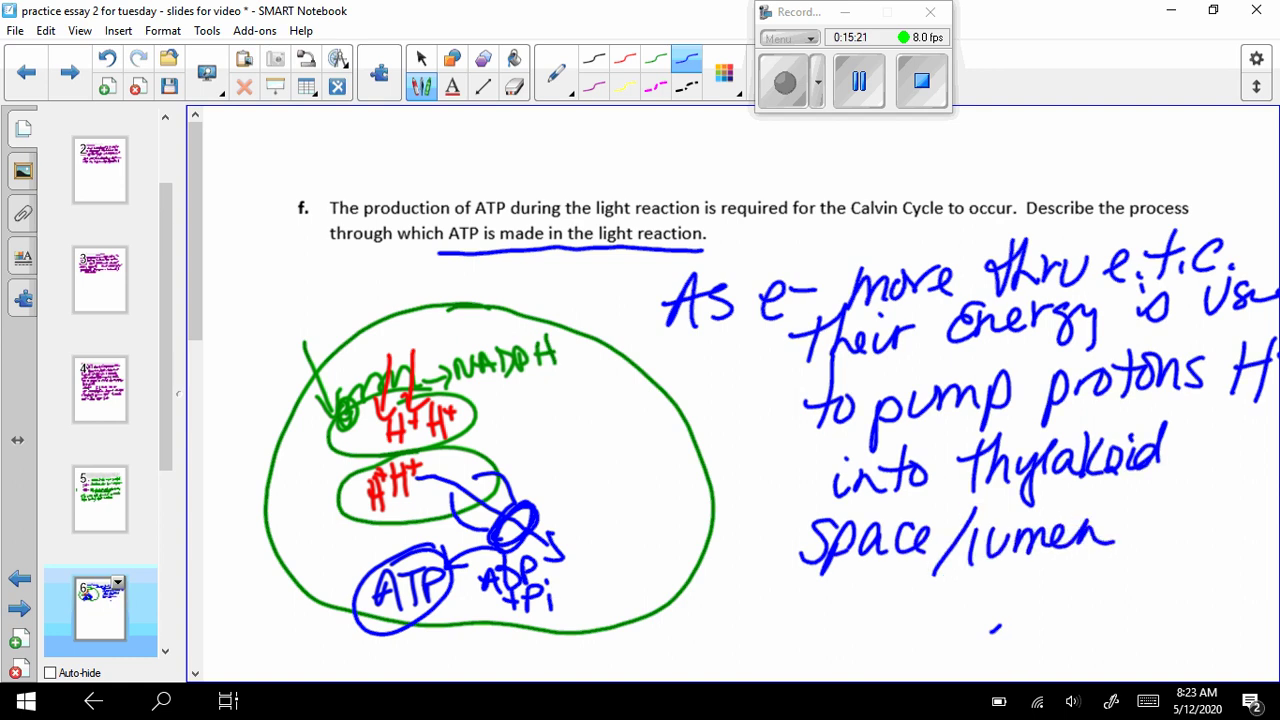
left_click_drag(197, 309, 197, 365)
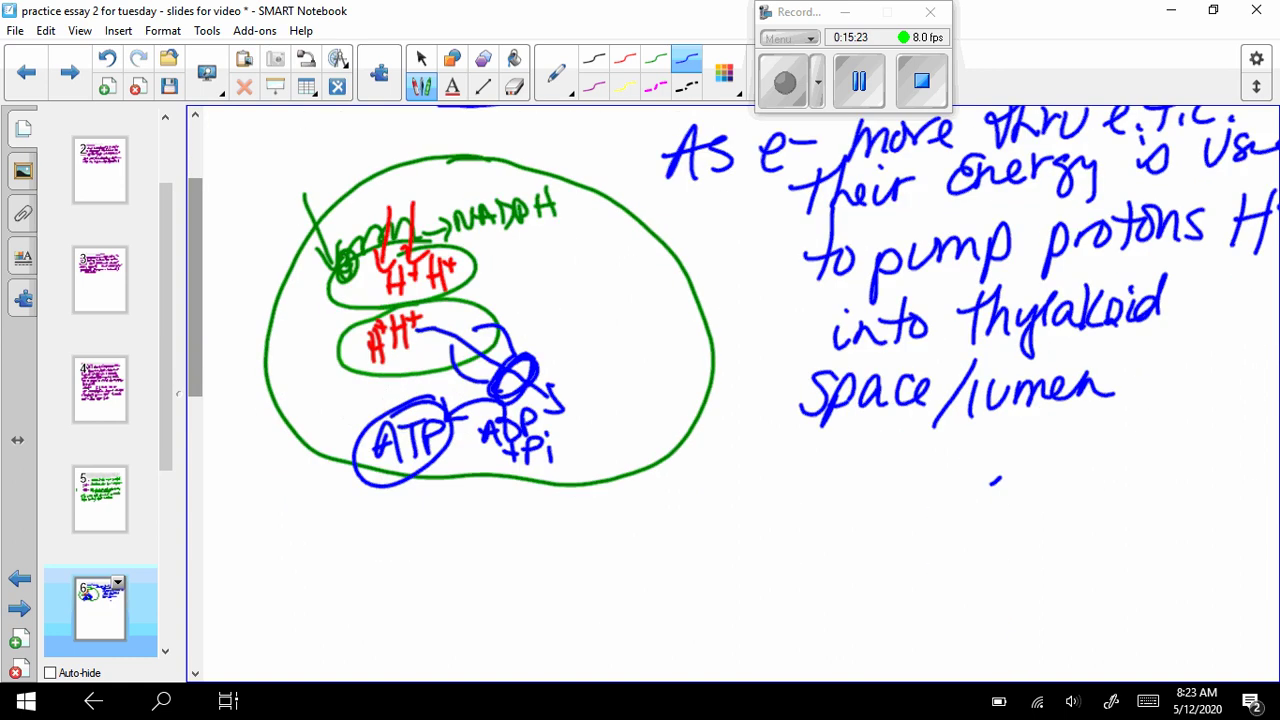
mouse_move(1162, 368)
left_mouse_down()
mouse_move(1138, 430)
mouse_move(1188, 370)
mouse_move(1238, 392)
left_mouse_up()
left_click_drag(730, 499, 745, 450)
mouse_move(788, 470)
left_mouse_down()
mouse_move(800, 500)
mouse_move(836, 466)
mouse_move(878, 496)
left_mouse_up()
mouse_move(862, 470)
left_mouse_down()
mouse_move(904, 466)
mouse_move(904, 482)
left_mouse_up()
mouse_move(955, 434)
left_mouse_down()
mouse_move(950, 492)
mouse_move(976, 492)
left_mouse_up()
left_click_drag(986, 458, 996, 505)
mouse_move(1032, 440)
left_mouse_down()
mouse_move(1024, 488)
mouse_move(1056, 488)
left_mouse_up()
mouse_move(1115, 448)
left_mouse_down()
mouse_move(1108, 478)
mouse_move(1138, 458)
left_mouse_up()
left_click_drag(1146, 478, 1166, 476)
left_click_drag(1188, 455, 1190, 475)
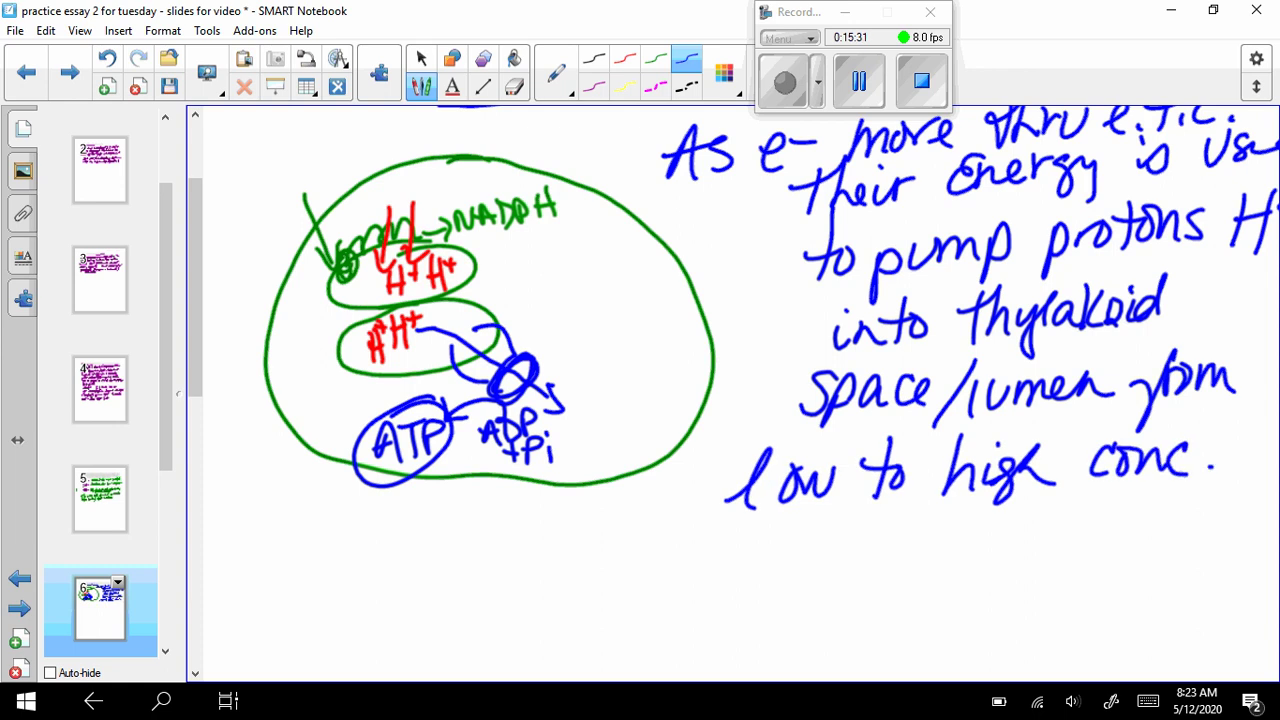
left_click_drag(550, 520, 532, 594)
left_click_drag(580, 548, 592, 615)
left_click(640, 590)
mouse_move(700, 555)
left_mouse_down()
mouse_move(668, 615)
mouse_move(722, 550)
mouse_move(746, 576)
left_mouse_up()
mouse_move(768, 550)
left_mouse_down()
mouse_move(772, 520)
mouse_move(784, 572)
left_mouse_up()
left_click_drag(796, 560, 850, 560)
mouse_move(868, 520)
left_mouse_down()
mouse_move(855, 538)
mouse_move(866, 562)
left_mouse_up()
- Finish with 'Buildup of H+ is a proton gradient.'
left_click_drag(872, 548, 888, 548)
left_click_drag(912, 502, 914, 582)
left_click_drag(968, 522, 966, 566)
left_click_drag(966, 520, 968, 566)
mouse_move(1018, 524)
left_mouse_down()
mouse_move(1052, 520)
mouse_move(1164, 575)
left_mouse_up()
left_click_drag(1166, 522, 1182, 530)
mouse_move(1206, 505)
left_mouse_down()
mouse_move(1190, 535)
mouse_move(1206, 586)
left_mouse_up()
mouse_move(536, 610)
left_mouse_down()
mouse_move(528, 666)
mouse_move(550, 650)
left_mouse_up()
left_click_drag(526, 640, 566, 630)
mouse_move(586, 604)
left_mouse_down()
mouse_move(578, 628)
mouse_move(632, 654)
left_mouse_up()
left_click_drag(664, 628, 648, 652)
mouse_move(712, 626)
left_mouse_down()
mouse_move(716, 650)
mouse_move(764, 668)
left_mouse_up()
mouse_move(766, 628)
left_mouse_down()
mouse_move(774, 650)
mouse_move(822, 628)
mouse_move(862, 640)
mouse_move(926, 618)
mouse_move(936, 660)
left_mouse_up()
left_click_drag(988, 608, 1008, 626)
left_click_drag(1030, 618, 1016, 636)
left_click_drag(1046, 576, 1040, 632)
left_click_drag(1064, 604, 1068, 626)
left_click_drag(1058, 591, 1112, 618)
left_click_drag(1124, 574, 1126, 624)
mouse_move(1100, 604)
left_mouse_down()
mouse_move(1138, 598)
mouse_move(1166, 622)
left_mouse_up()
- Below the existing answer, handwrite 'Used in chemiosmosis.' in blue
scroll(712, 390, "down", 5)
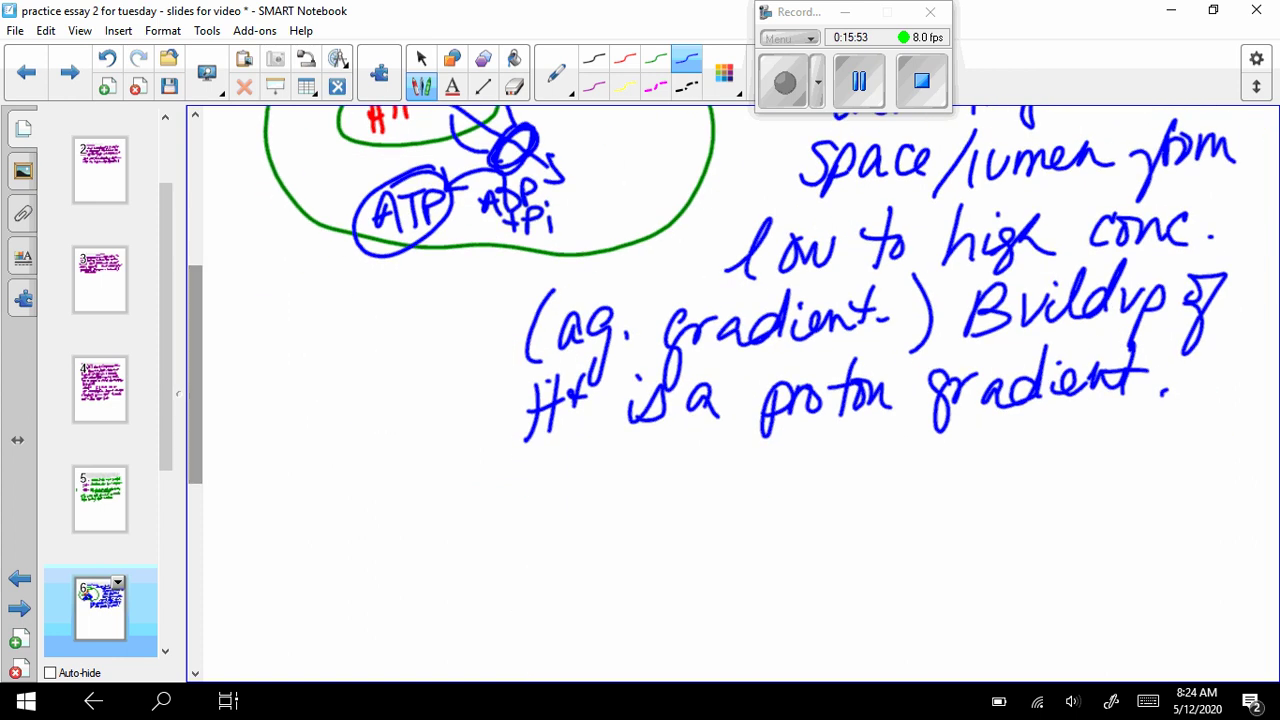
mouse_move(504, 468)
left_mouse_down()
mouse_move(538, 474)
mouse_move(542, 516)
mouse_move(612, 500)
left_mouse_up()
mouse_move(614, 446)
left_mouse_down()
mouse_move(606, 500)
mouse_move(676, 476)
mouse_move(748, 494)
left_mouse_up()
mouse_move(772, 436)
left_mouse_down()
mouse_move(802, 486)
mouse_move(852, 484)
mouse_move(890, 452)
mouse_move(906, 466)
mouse_move(972, 470)
left_mouse_up()
left_click(866, 440)
left_click(866, 470)
mouse_move(994, 444)
left_mouse_down()
mouse_move(1000, 468)
mouse_move(1026, 470)
left_mouse_up()
left_click(1030, 436)
left_click_drag(1050, 440, 1038, 468)
left_click(1076, 462)
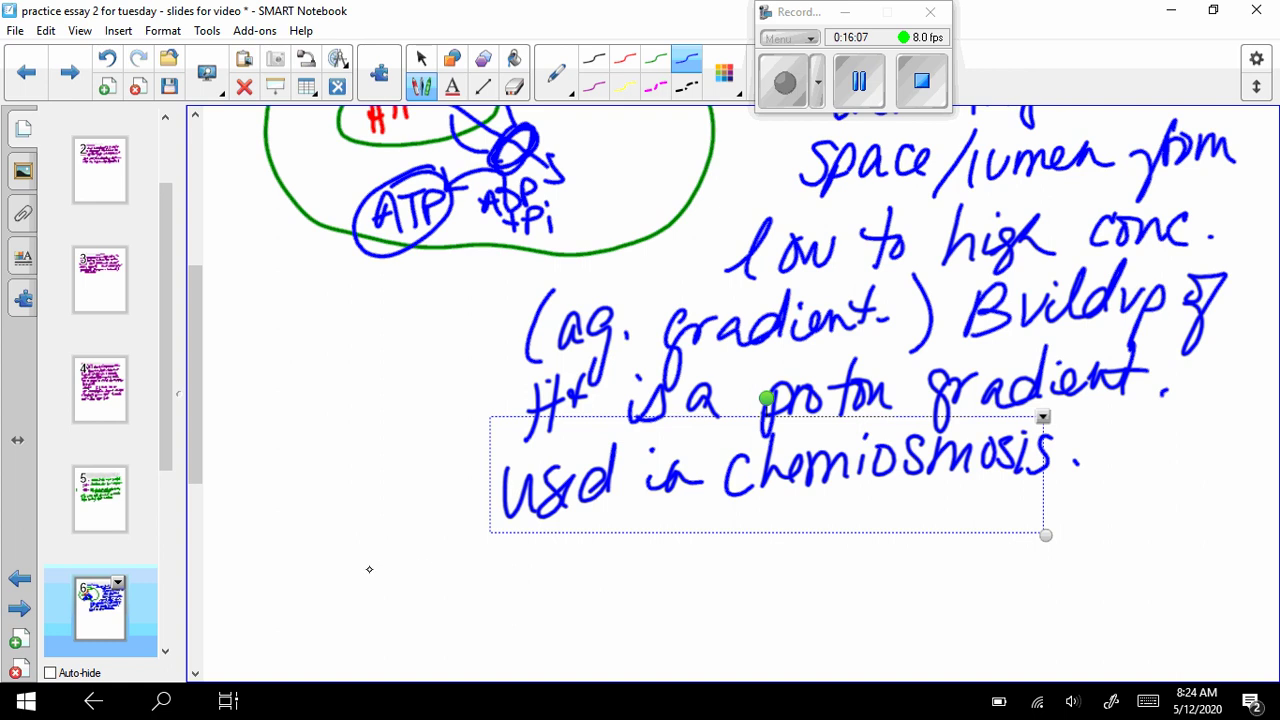
- Write 'H+ flow out of' on the next line
left_click_drag(375, 544, 360, 628)
mouse_move(404, 538)
left_mouse_down()
mouse_move(392, 622)
mouse_move(402, 574)
left_mouse_up()
left_click_drag(426, 536, 454, 654)
left_click_drag(451, 588, 466, 603)
mouse_move(502, 542)
left_mouse_down()
mouse_move(500, 612)
mouse_move(538, 578)
mouse_move(622, 582)
mouse_move(662, 612)
left_mouse_up()
mouse_move(684, 550)
left_mouse_down()
mouse_move(680, 608)
mouse_move(692, 560)
left_mouse_up()
mouse_move(732, 572)
left_mouse_down()
mouse_move(716, 600)
mouse_move(742, 640)
left_mouse_up()
mouse_move(826, 556)
left_mouse_down()
mouse_move(804, 606)
mouse_move(834, 612)
left_mouse_up()
mouse_move(840, 560)
left_mouse_down()
mouse_move(870, 558)
mouse_move(856, 610)
left_mouse_up()
- Complete the line with 'ATP synthase'
mouse_move(882, 566)
left_mouse_down()
mouse_move(880, 602)
mouse_move(882, 580)
mouse_move(962, 590)
left_mouse_up()
mouse_move(980, 574)
left_mouse_down()
mouse_move(966, 602)
mouse_move(1016, 598)
left_mouse_up()
mouse_move(1040, 550)
left_mouse_down()
mouse_move(1034, 584)
mouse_move(1048, 566)
left_mouse_up()
mouse_move(1060, 534)
left_mouse_down()
mouse_move(1080, 590)
mouse_move(1120, 586)
left_mouse_up()
left_click_drag(1140, 576, 1160, 570)
left_click_drag(1168, 580, 1170, 581)
- Write 'Channel, which' on the next line
left_click_drag(199, 393, 199, 468)
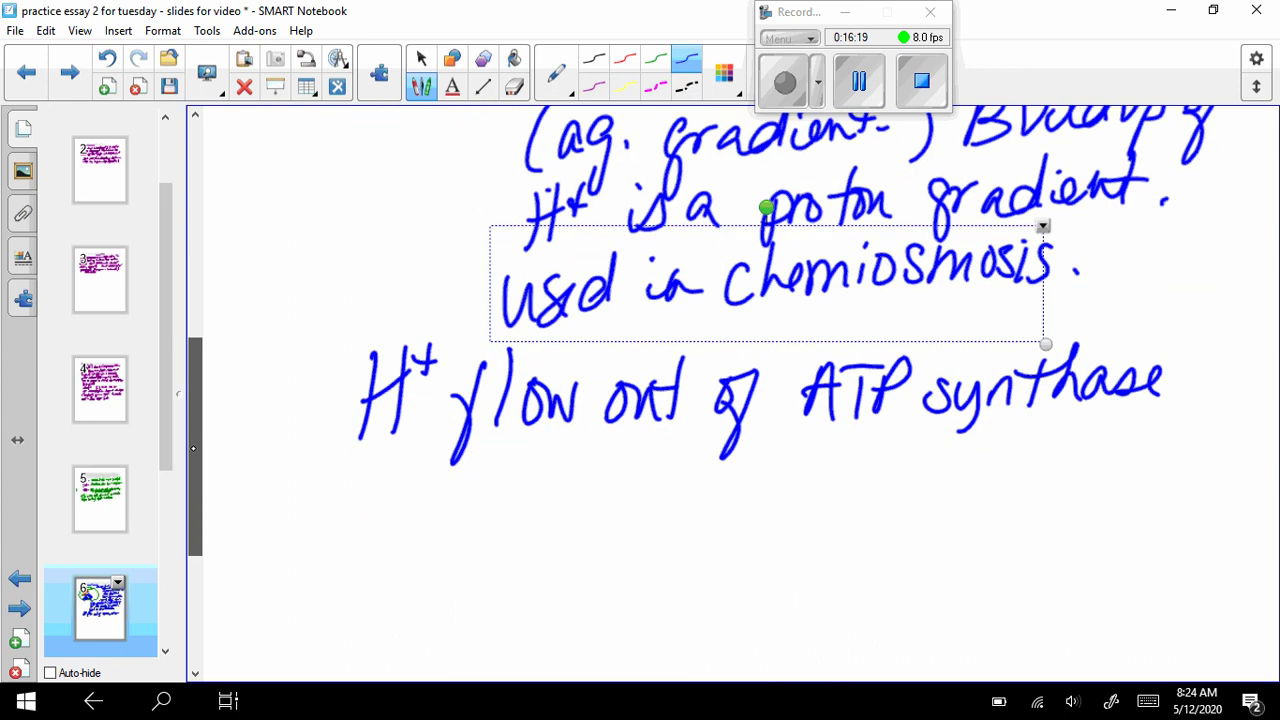
left_click_drag(388, 502, 390, 546)
mouse_move(401, 488)
left_mouse_down()
mouse_move(398, 552)
mouse_move(425, 548)
left_mouse_up()
mouse_move(462, 506)
left_mouse_down()
mouse_move(466, 538)
mouse_move(566, 528)
left_mouse_up()
mouse_move(588, 456)
left_mouse_down()
mouse_move(578, 532)
mouse_move(600, 545)
left_mouse_up()
mouse_move(656, 490)
left_mouse_down()
mouse_move(714, 490)
mouse_move(724, 522)
left_mouse_up()
left_click(743, 475)
mouse_move(737, 500)
left_mouse_down()
mouse_move(740, 522)
mouse_move(764, 518)
left_mouse_up()
mouse_move(790, 456)
left_mouse_down()
mouse_move(784, 520)
mouse_move(812, 514)
left_mouse_up()
- Write 'phosphorylated' after 'which' and cross its t
mouse_move(838, 484)
left_mouse_down()
mouse_move(832, 548)
mouse_move(838, 512)
left_mouse_up()
mouse_move(882, 458)
left_mouse_down()
mouse_move(872, 512)
mouse_move(900, 508)
left_mouse_up()
mouse_move(918, 476)
left_mouse_down()
mouse_move(914, 504)
mouse_move(946, 536)
left_mouse_up()
left_click_drag(950, 486, 982, 510)
left_click_drag(984, 490, 1016, 500)
left_click_drag(1084, 446, 1064, 524)
mouse_move(1112, 470)
left_mouse_down()
mouse_move(1098, 500)
mouse_move(1112, 500)
left_mouse_up()
mouse_move(1158, 450)
left_mouse_down()
mouse_move(1140, 494)
mouse_move(1184, 480)
left_mouse_up()
left_click_drag(1200, 438, 1188, 490)
mouse_move(1120, 455)
left_mouse_down()
mouse_move(1180, 452)
mouse_move(1170, 482)
left_mouse_up()
- Finish with 'ADP to ATP.', double-underlining ATP
mouse_move(384, 586)
left_mouse_down()
mouse_move(364, 640)
mouse_move(394, 636)
left_mouse_up()
left_click_drag(370, 618, 392, 614)
left_click_drag(408, 594, 410, 638)
mouse_move(446, 588)
left_mouse_down()
mouse_move(442, 640)
mouse_move(446, 614)
left_mouse_up()
mouse_move(546, 582)
left_mouse_down()
mouse_move(540, 638)
mouse_move(558, 602)
left_mouse_up()
left_click_drag(578, 600, 574, 602)
mouse_move(652, 636)
left_mouse_down()
mouse_move(688, 632)
mouse_move(686, 606)
left_mouse_up()
mouse_move(702, 576)
left_mouse_down()
mouse_move(764, 572)
mouse_move(730, 632)
left_mouse_up()
left_click_drag(752, 622, 754, 598)
mouse_move(636, 652)
left_mouse_down()
mouse_move(772, 626)
mouse_move(772, 642)
left_mouse_up()
left_click(823, 622)
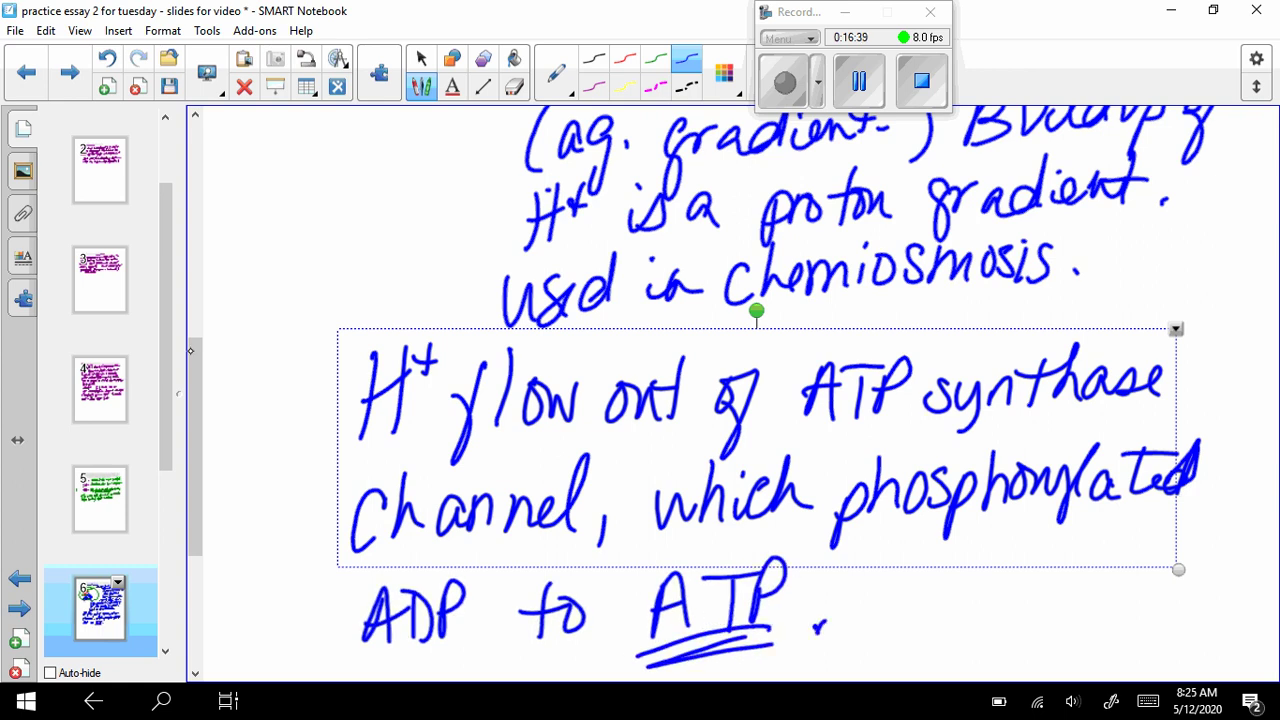
- Thicken the underline beneath the question phrase at the top of the slide
scroll(734, 407, "up", 10)
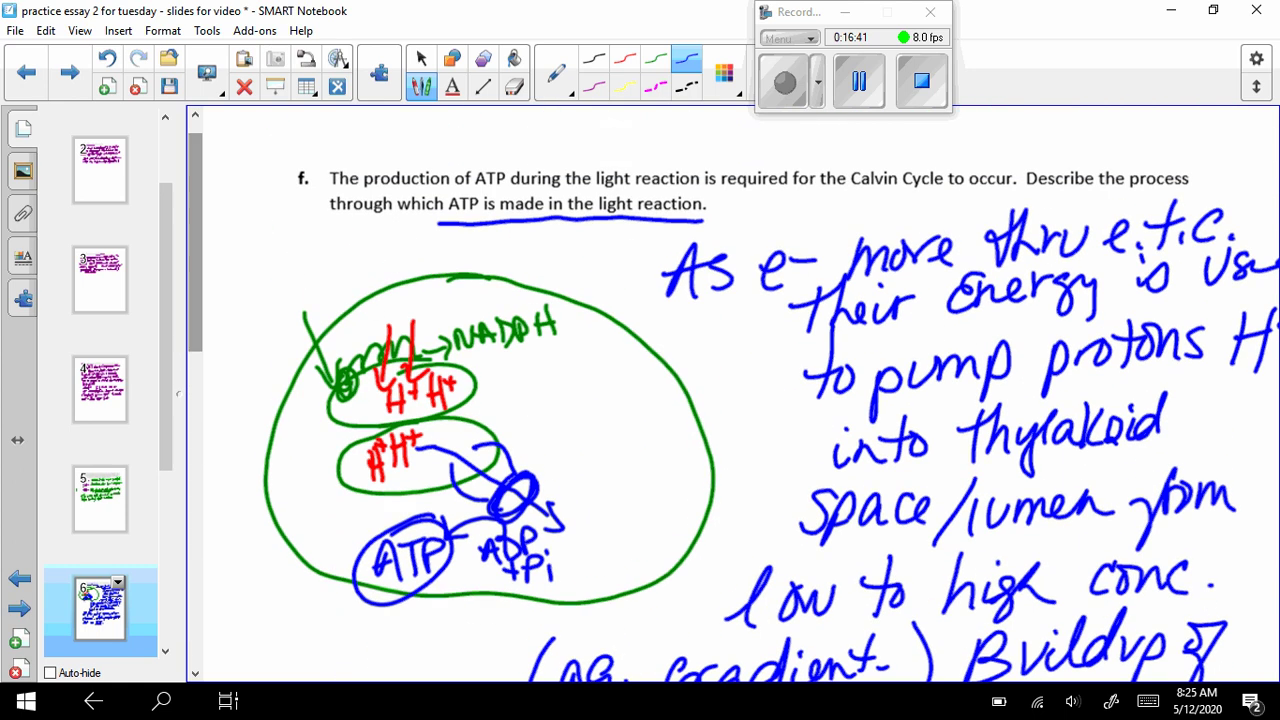
mouse_move(502, 221)
left_mouse_down()
mouse_move(710, 224)
mouse_move(460, 236)
left_mouse_up()
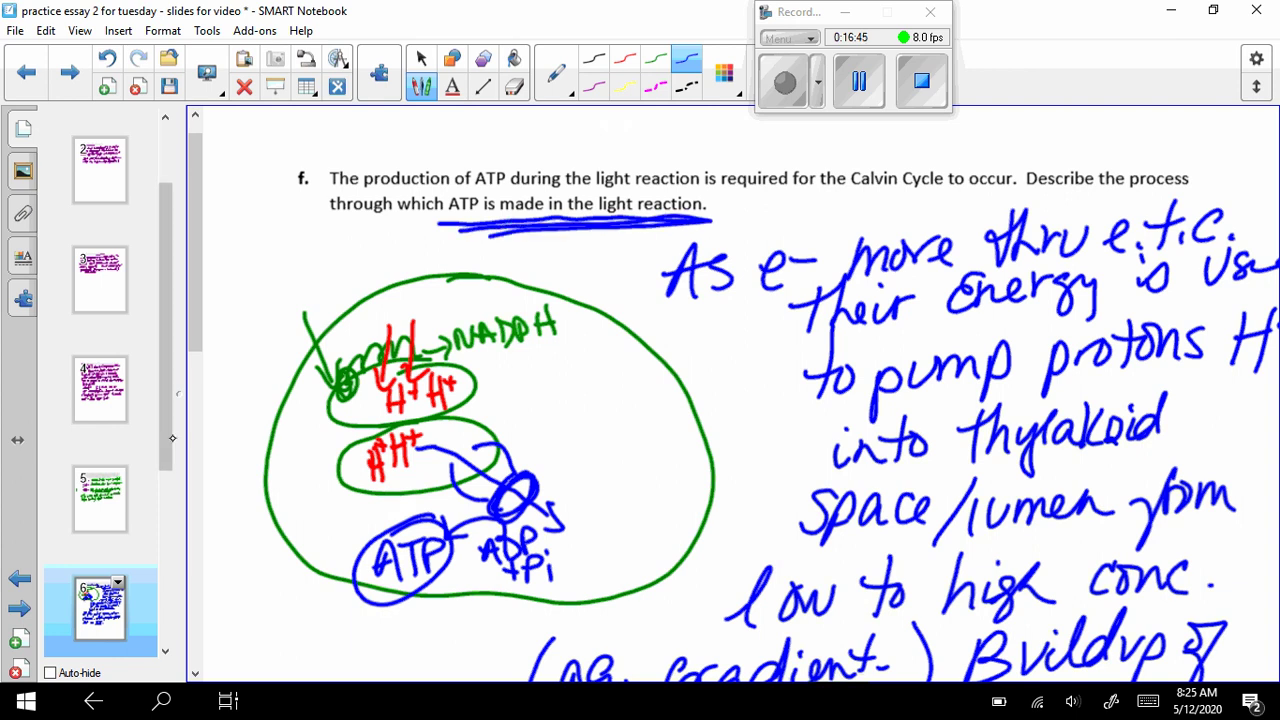
scroll(97, 492, "down", 3)
- Draw a large blue oval below question g on slide 7, then return to slide 6
left_click(97, 492)
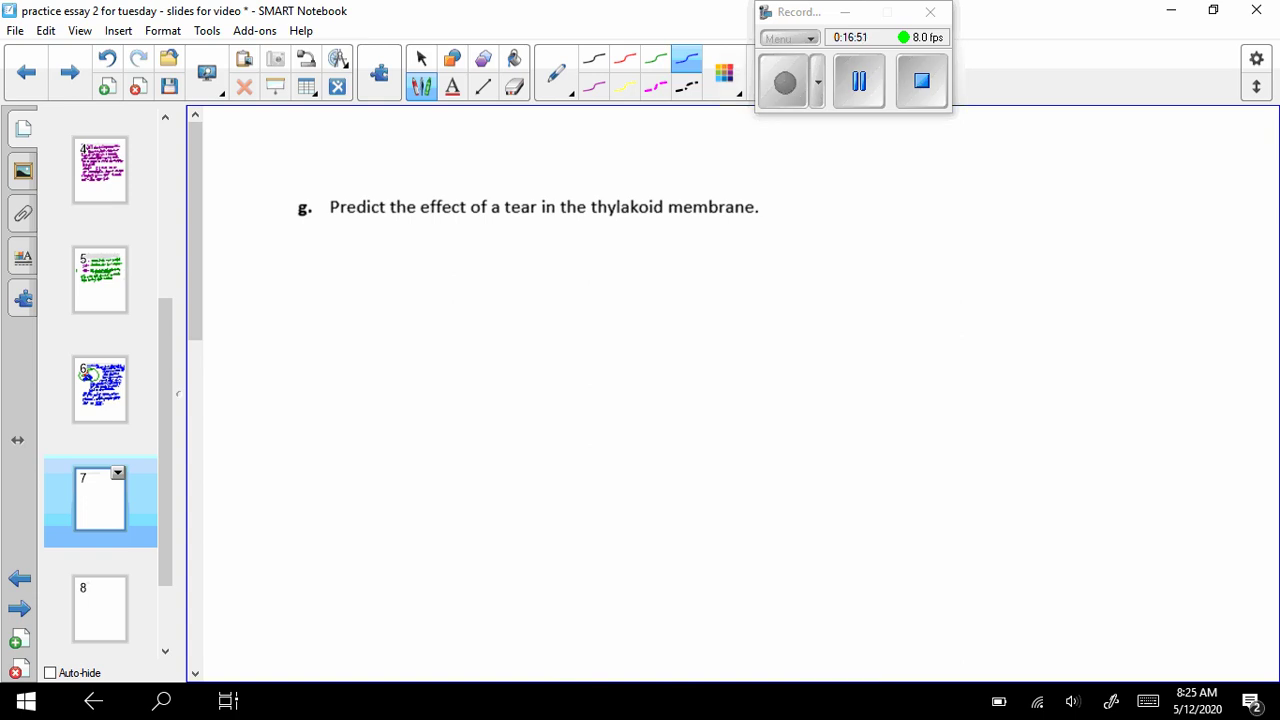
mouse_move(470, 264)
left_mouse_down()
mouse_move(383, 277)
mouse_move(694, 457)
mouse_move(432, 266)
left_mouse_up()
left_click(110, 395)
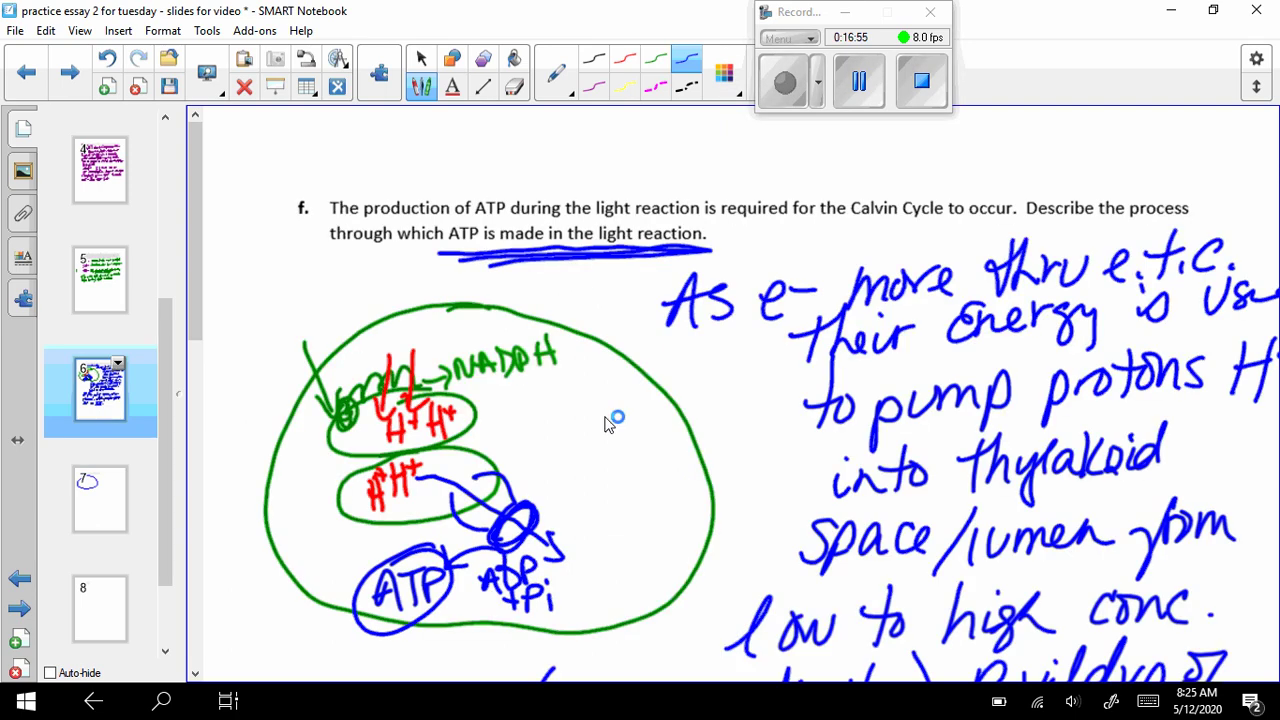
- Label the blue loop in the chloroplast diagram 'ATP synthase'
mouse_move(504, 488)
left_mouse_down()
mouse_move(556, 452)
mouse_move(566, 490)
left_mouse_up()
left_click_drag(536, 480, 550, 476)
mouse_move(566, 456)
left_mouse_down()
mouse_move(602, 448)
mouse_move(584, 494)
left_mouse_up()
mouse_move(596, 460)
left_mouse_down()
mouse_move(597, 490)
mouse_move(601, 468)
mouse_move(648, 510)
left_mouse_up()
mouse_move(656, 480)
left_mouse_down()
mouse_move(676, 462)
mouse_move(680, 482)
left_mouse_up()
mouse_move(686, 444)
left_mouse_down()
mouse_move(690, 482)
mouse_move(714, 478)
left_mouse_up()
left_click_drag(716, 470, 736, 470)
- Draw a line from H+ and label it 'proton gradient'
left_click_drag(370, 498, 252, 578)
mouse_move(256, 530)
left_mouse_down()
mouse_move(268, 542)
mouse_move(286, 516)
left_mouse_up()
mouse_move(284, 530)
left_mouse_down()
mouse_move(300, 512)
mouse_move(310, 536)
left_mouse_up()
left_click_drag(296, 514, 324, 510)
mouse_move(256, 576)
left_mouse_down()
mouse_move(244, 614)
mouse_move(272, 566)
mouse_move(300, 584)
left_mouse_up()
mouse_move(310, 540)
left_mouse_down()
mouse_move(340, 568)
mouse_move(352, 552)
left_mouse_up()
left_click_drag(352, 526, 360, 562)
left_click_drag(342, 546, 368, 543)
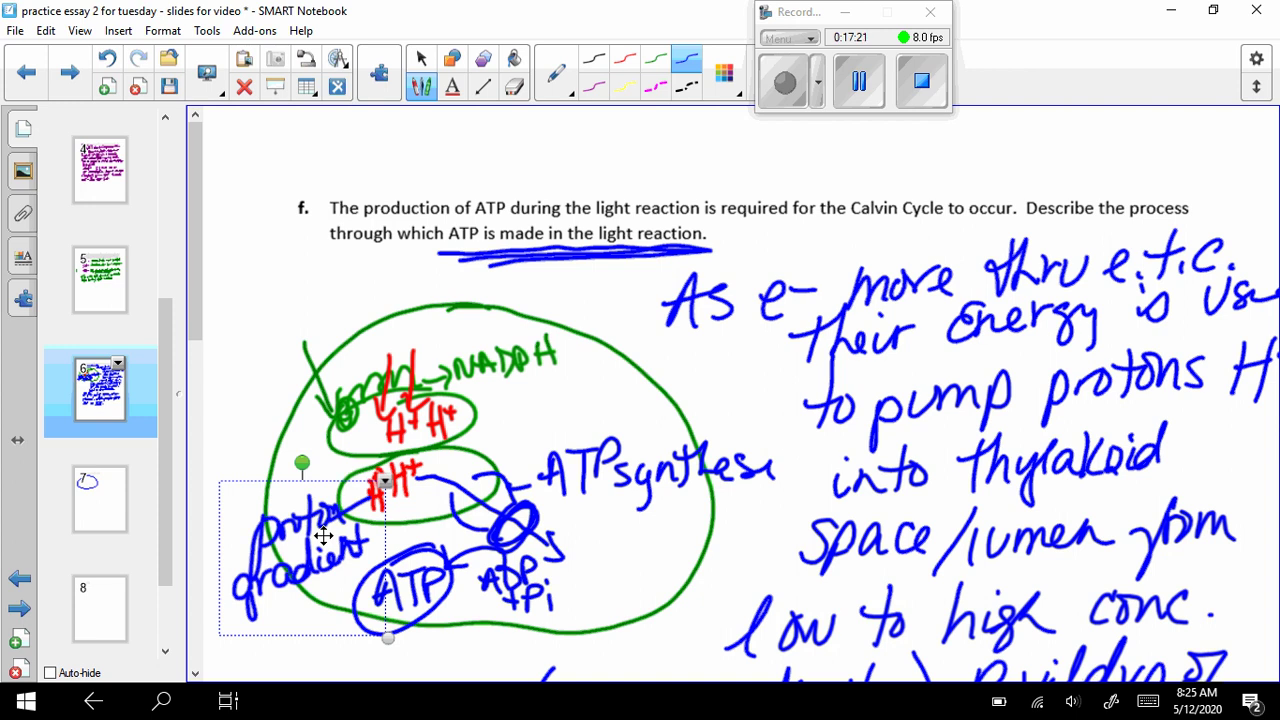
- On slide 7, underline 'a tear in the thylakoid membrane' and sketch stacked thylakoids in the oval
left_click(98, 504)
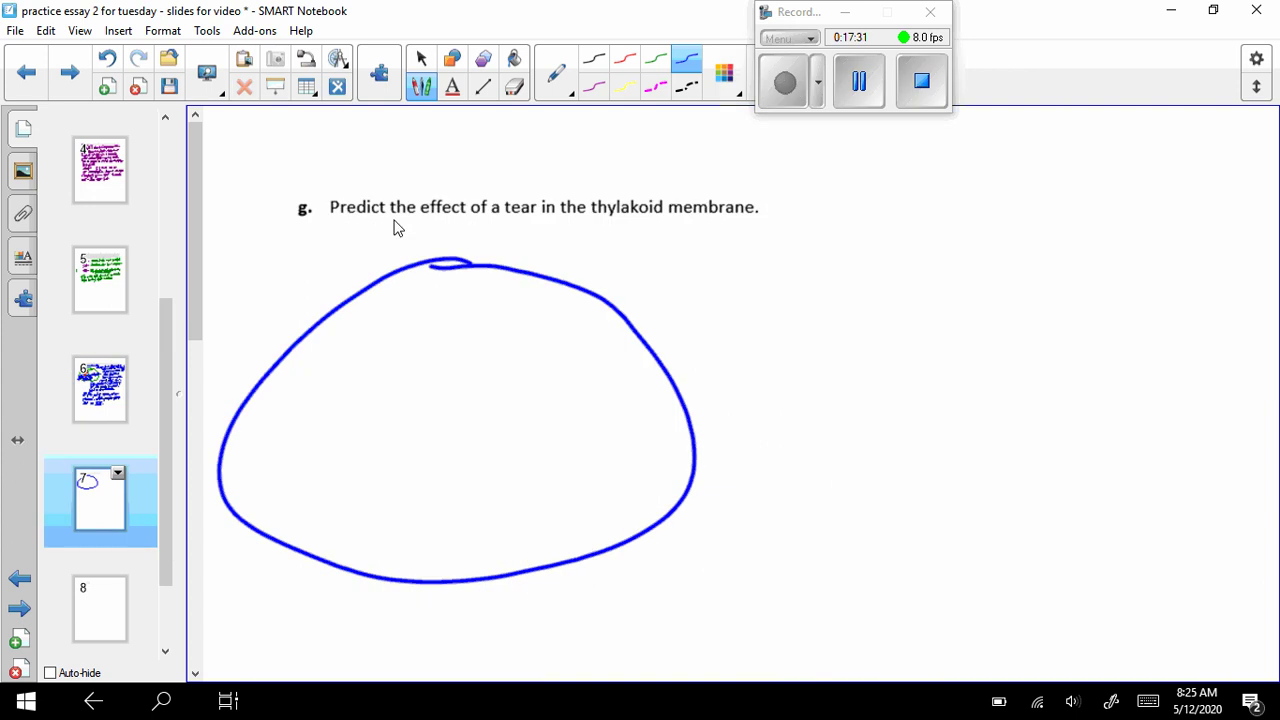
left_click_drag(498, 228, 772, 231)
mouse_move(405, 365)
left_mouse_down()
mouse_move(445, 410)
mouse_move(390, 452)
mouse_move(350, 447)
mouse_move(430, 435)
left_mouse_up()
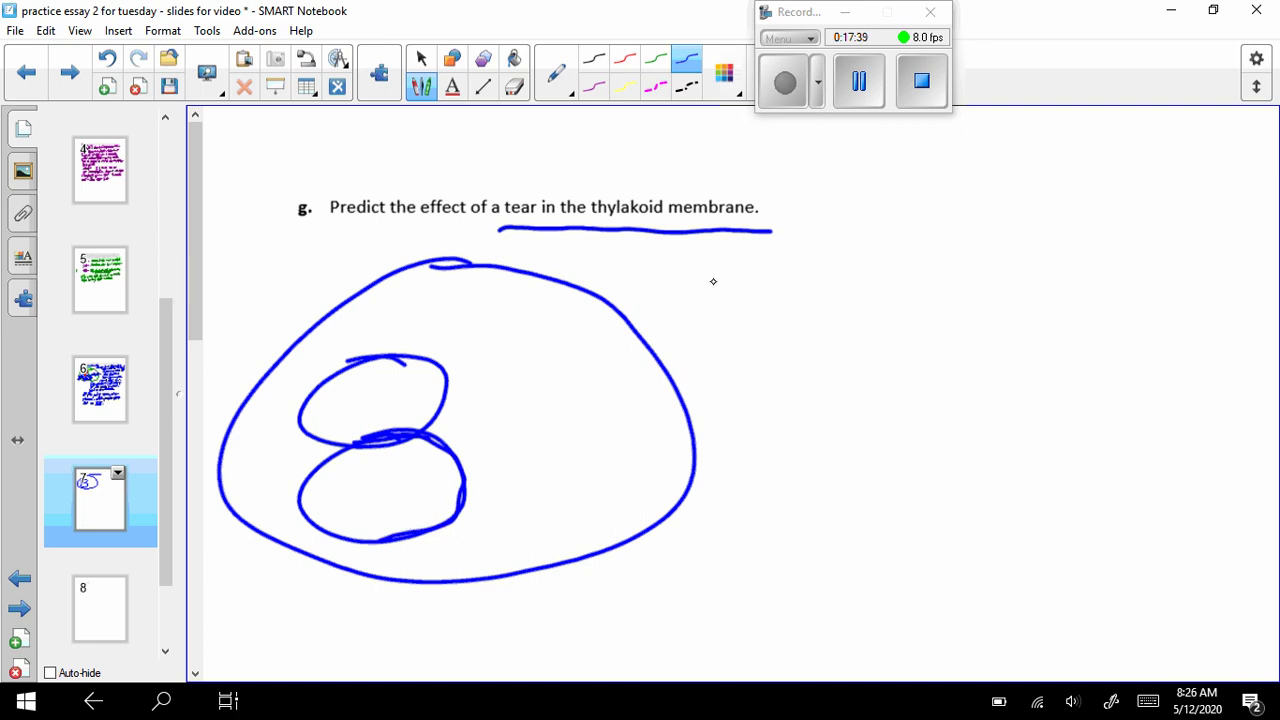
- Begin the answer with 'A tear ... prevent'
mouse_move(696, 320)
left_mouse_down()
mouse_move(730, 318)
mouse_move(735, 285)
left_mouse_up()
mouse_move(788, 250)
left_mouse_down()
mouse_move(774, 320)
mouse_move(805, 280)
left_mouse_up()
mouse_move(790, 300)
left_mouse_down()
mouse_move(864, 300)
mouse_move(1003, 268)
mouse_move(1056, 235)
mouse_move(1100, 272)
mouse_move(1190, 246)
mouse_move(1238, 262)
left_mouse_up()
left_click_drag(1221, 241, 1252, 238)
- Write 'H+/proton gradient' on the next line
left_click_drag(749, 356, 737, 406)
left_click_drag(780, 340, 768, 404)
left_click_drag(737, 384, 772, 376)
mouse_move(849, 372)
left_mouse_down()
mouse_move(866, 384)
mouse_move(918, 372)
left_mouse_up()
mouse_move(932, 340)
left_mouse_down()
mouse_move(926, 390)
mouse_move(946, 356)
left_mouse_up()
mouse_move(952, 350)
left_mouse_down()
mouse_move(940, 376)
mouse_move(988, 371)
left_mouse_up()
left_click_drag(855, 326, 786, 441)
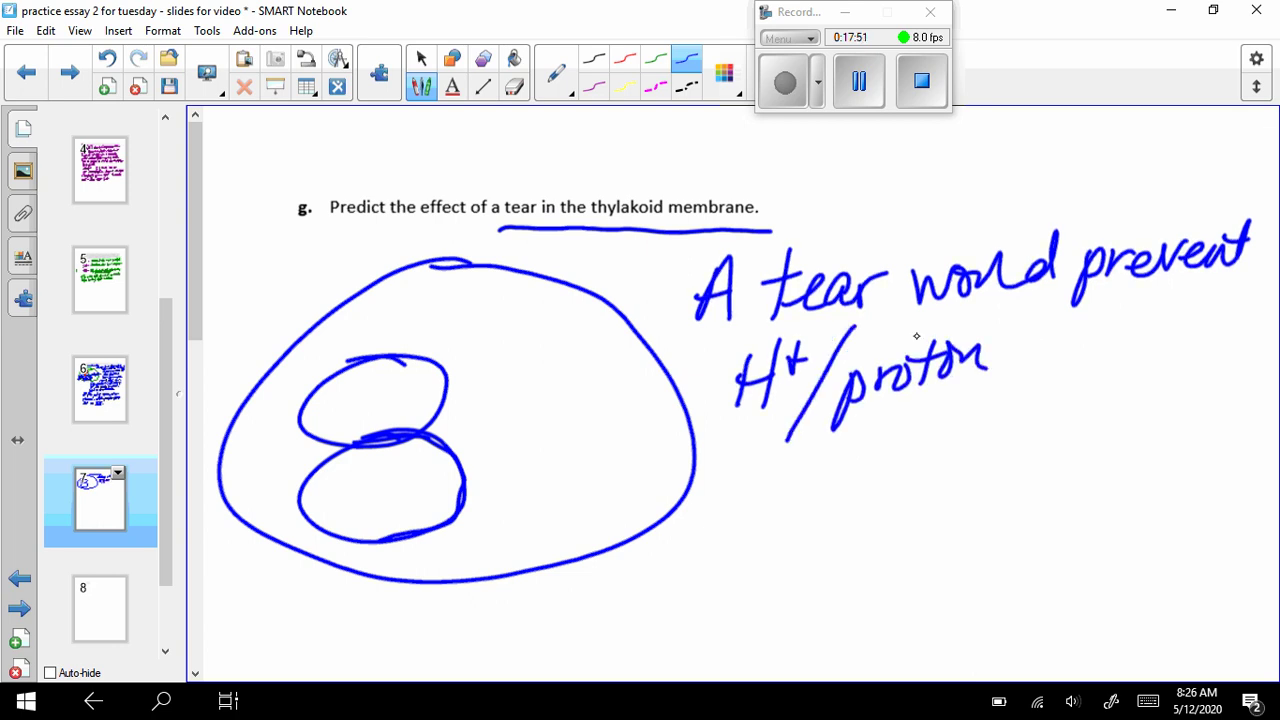
left_click_drag(1044, 352, 1030, 410)
mouse_move(1054, 376)
left_mouse_down()
mouse_move(1082, 340)
mouse_move(1140, 362)
left_mouse_up()
mouse_move(1150, 300)
left_mouse_down()
mouse_move(1148, 364)
mouse_move(1212, 338)
left_mouse_up()
left_click_drag(1222, 298, 1214, 348)
left_click_drag(1200, 326, 1240, 318)
- Continue with 'to be created.' and begin the next sentence with 'This'
left_click_drag(740, 434, 732, 502)
left_click_drag(716, 466, 772, 470)
mouse_move(838, 428)
left_mouse_down()
mouse_move(822, 494)
mouse_move(868, 482)
left_mouse_up()
left_click_drag(926, 440, 1012, 452)
left_click_drag(1032, 396, 1026, 456)
mouse_move(1036, 444)
left_mouse_down()
mouse_move(1080, 444)
mouse_move(1098, 382)
left_mouse_up()
left_click_drag(1008, 420, 1056, 414)
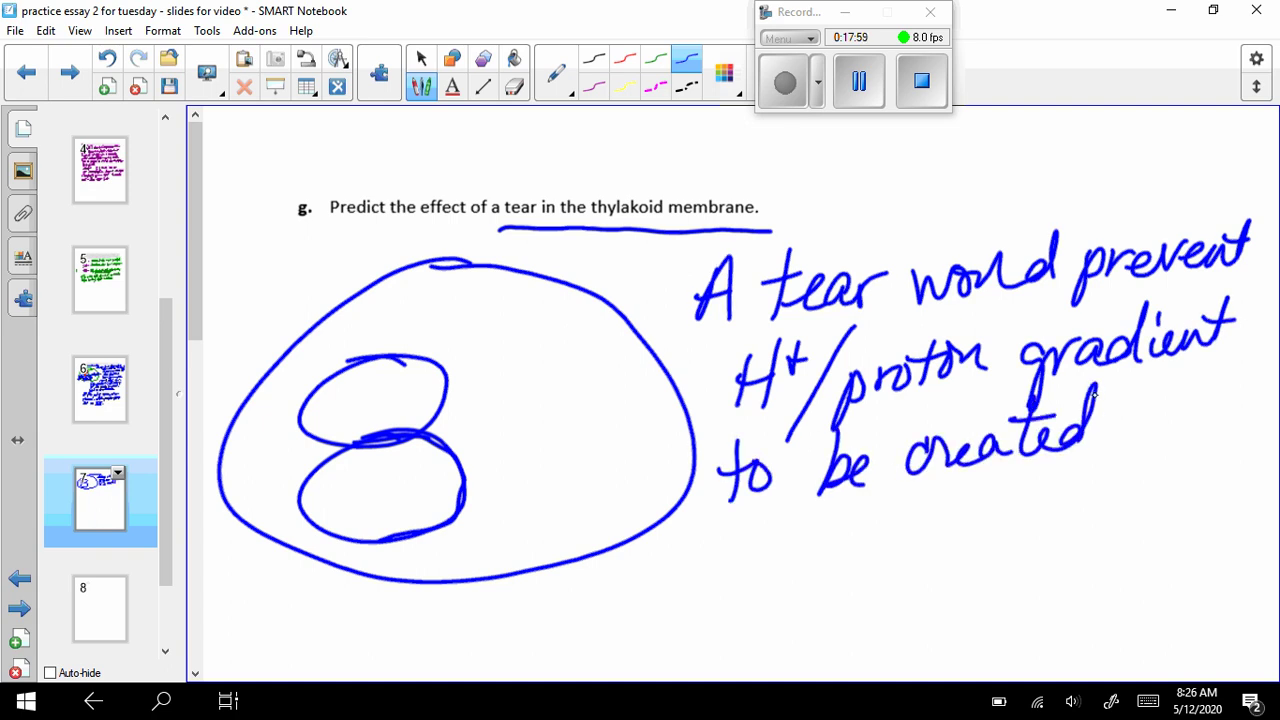
left_click(1113, 441)
left_click_drag(1130, 400, 1190, 390)
mouse_move(1166, 392)
left_mouse_down()
mouse_move(1152, 446)
mouse_move(1204, 446)
left_mouse_up()
left_click(1201, 396)
left_click_drag(1226, 404, 1212, 446)
- Write 'would decrease ATP production' over two lines
mouse_move(703, 528)
left_mouse_down()
mouse_move(800, 526)
mouse_move(870, 498)
left_mouse_up()
mouse_move(900, 548)
left_mouse_down()
mouse_move(936, 522)
mouse_move(978, 532)
mouse_move(1026, 506)
mouse_move(1076, 524)
mouse_move(1136, 520)
left_mouse_up()
mouse_move(716, 632)
left_mouse_down()
mouse_move(734, 584)
mouse_move(750, 630)
left_mouse_up()
left_click_drag(726, 610, 792, 576)
mouse_move(788, 582)
left_mouse_down()
mouse_move(786, 630)
mouse_move(808, 604)
mouse_move(880, 600)
mouse_move(958, 558)
mouse_move(1066, 596)
mouse_move(1070, 574)
mouse_move(1106, 596)
left_mouse_up()
- Add 'leading to a decrease in Calvin cycle' and move to slide 8
scroll(1124, 334, "down", 5)
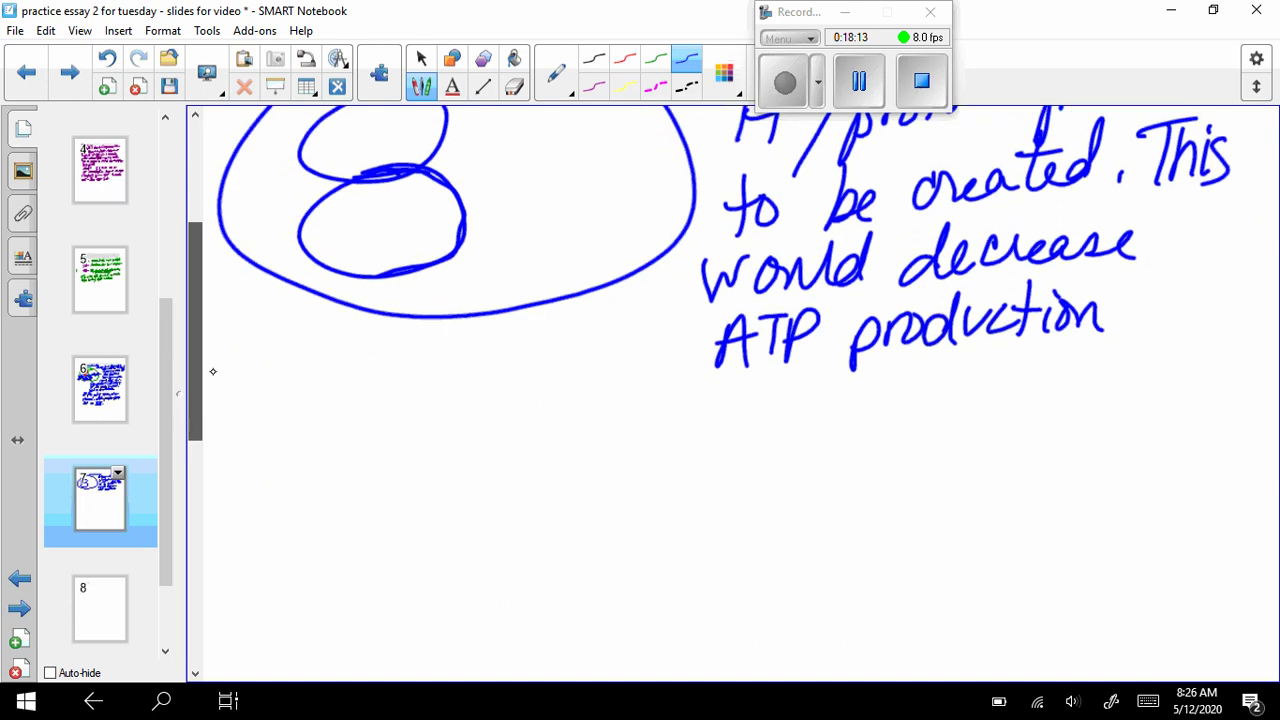
mouse_move(660, 464)
left_mouse_down()
mouse_move(732, 446)
mouse_move(768, 400)
mouse_move(774, 460)
left_mouse_up()
left_click_drag(792, 424, 818, 478)
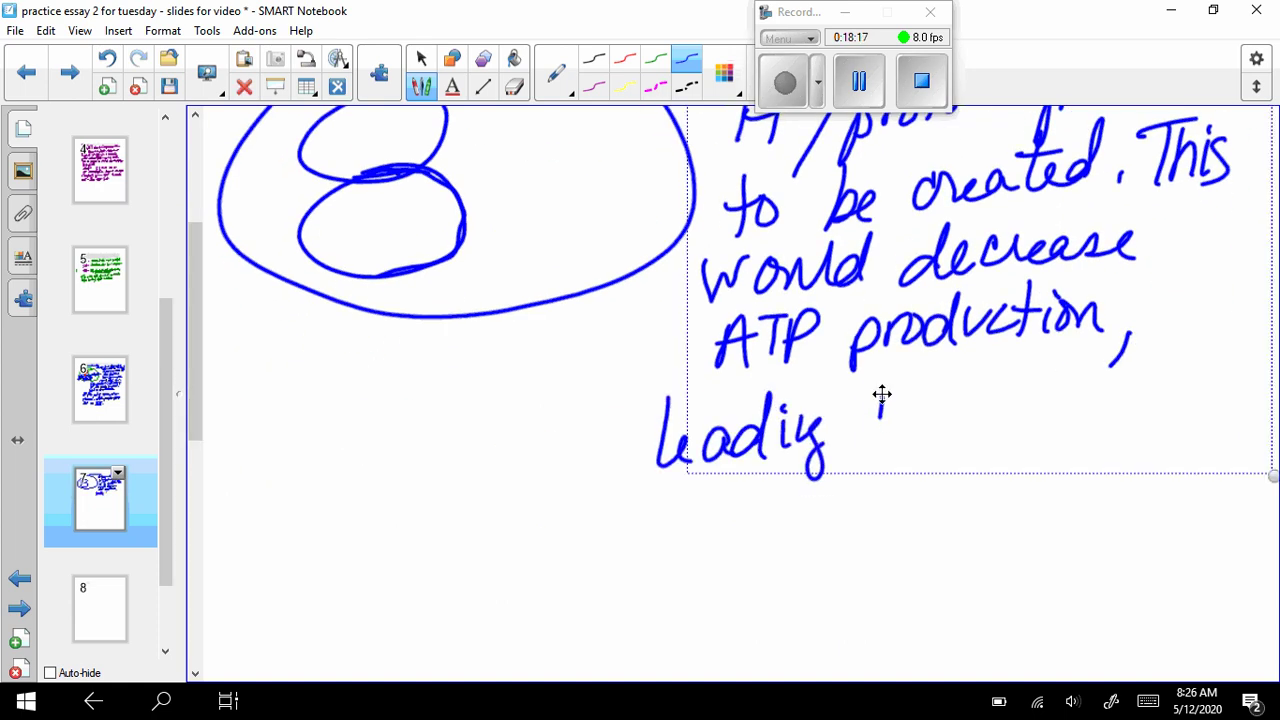
left_click_drag(864, 398, 874, 446)
left_click_drag(852, 414, 886, 410)
left_click_drag(892, 420, 904, 424)
mouse_move(960, 410)
left_mouse_down()
mouse_move(976, 440)
mouse_move(1052, 432)
mouse_move(1109, 391)
mouse_move(1245, 404)
left_mouse_up()
left_click_drag(664, 508, 738, 528)
mouse_move(808, 484)
left_mouse_down()
mouse_move(812, 520)
mouse_move(864, 480)
mouse_move(1016, 500)
mouse_move(1060, 480)
mouse_move(1146, 496)
mouse_move(1132, 490)
left_mouse_up()
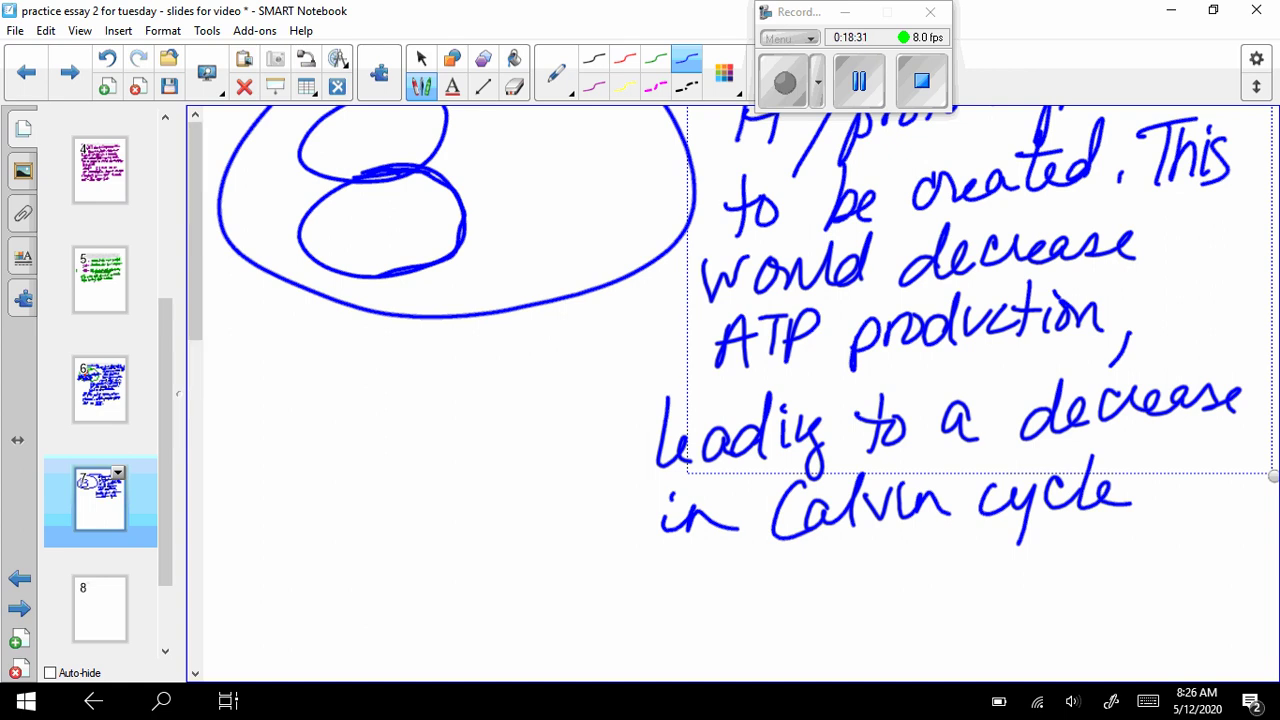
left_click(108, 612)
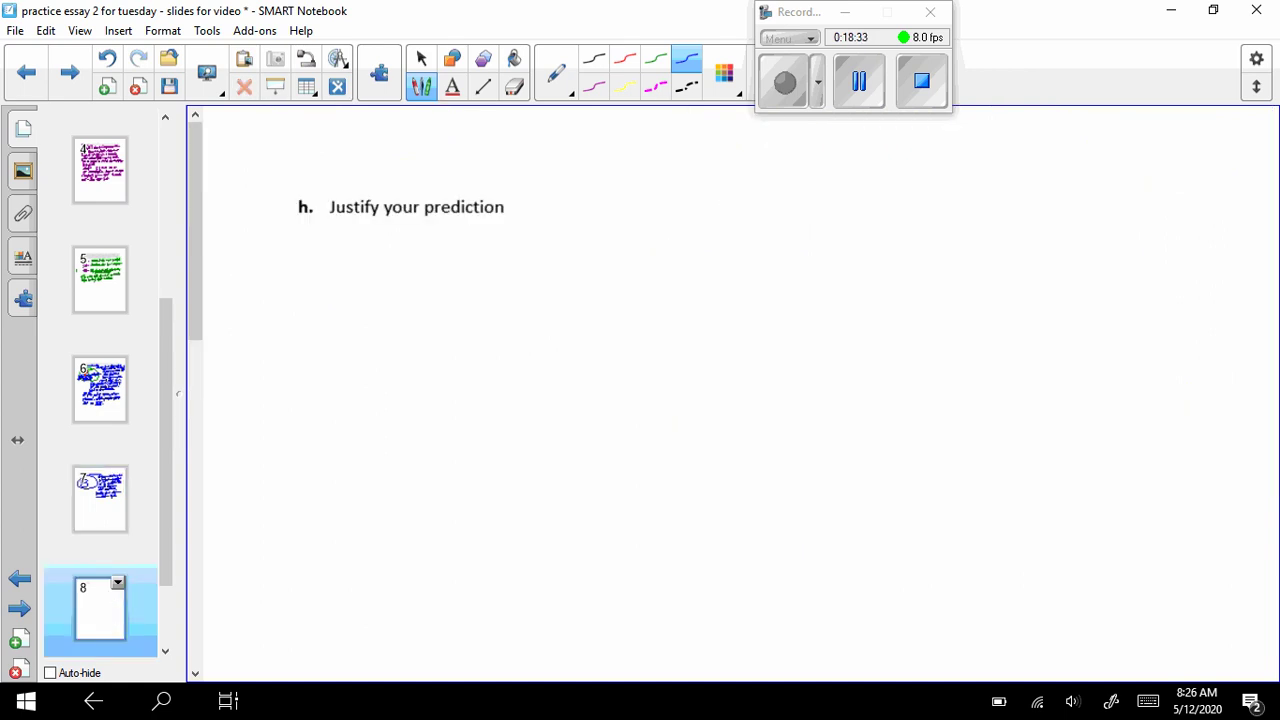
- Back on slide 7, handwrite 'Justify' above the oval
left_click(100, 498)
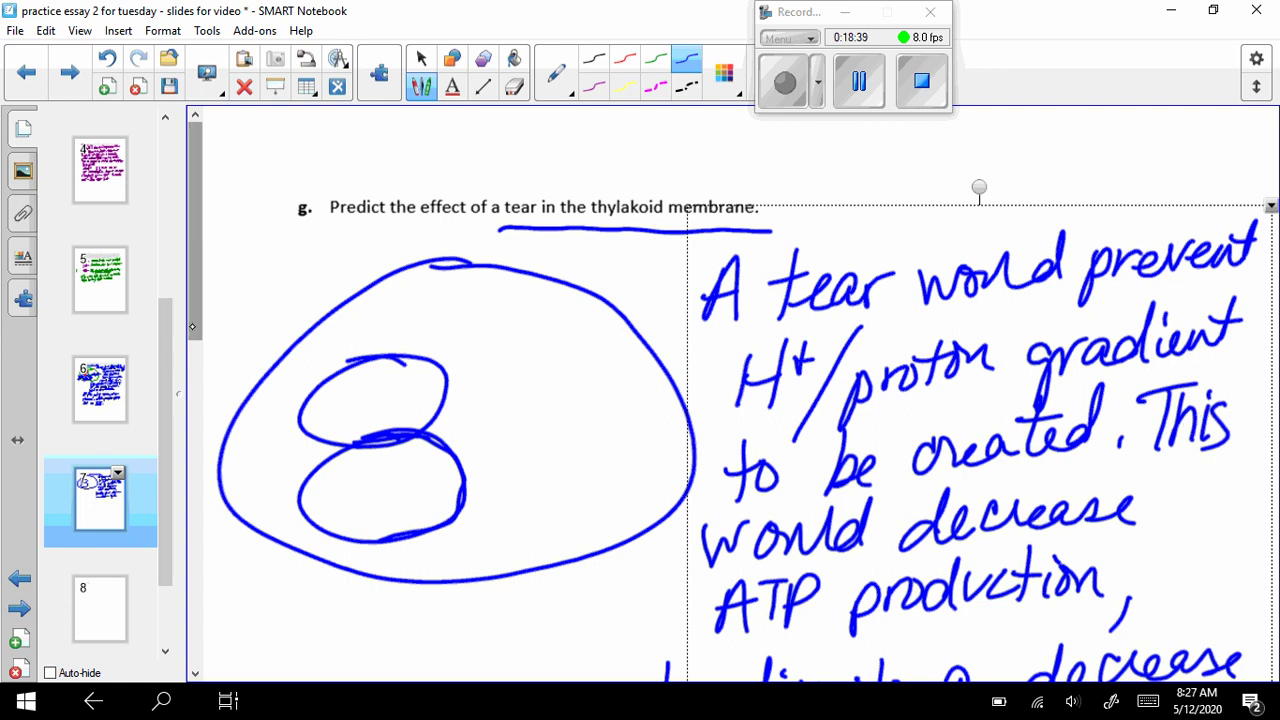
scroll(1034, 522, "down", 5)
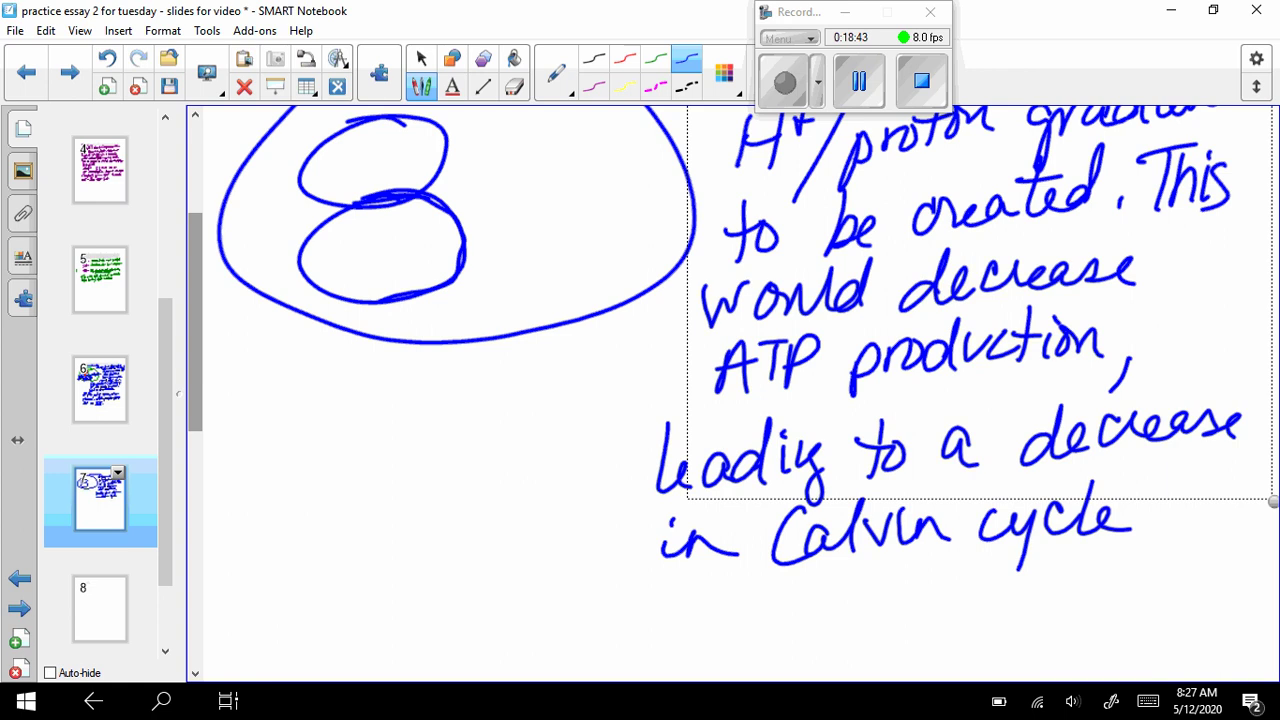
scroll(183, 278, "up", 5)
left_click_drag(364, 232, 370, 266)
mouse_move(378, 234)
left_mouse_down()
mouse_move(408, 230)
mouse_move(378, 264)
left_mouse_up()
left_click_drag(488, 250, 466, 276)
mouse_move(508, 230)
left_mouse_down()
mouse_move(504, 278)
mouse_move(504, 256)
mouse_move(542, 228)
left_mouse_up()
mouse_move(560, 238)
left_mouse_down()
mouse_move(548, 312)
mouse_move(592, 322)
left_mouse_up()
left_click_drag(598, 262, 650, 258)
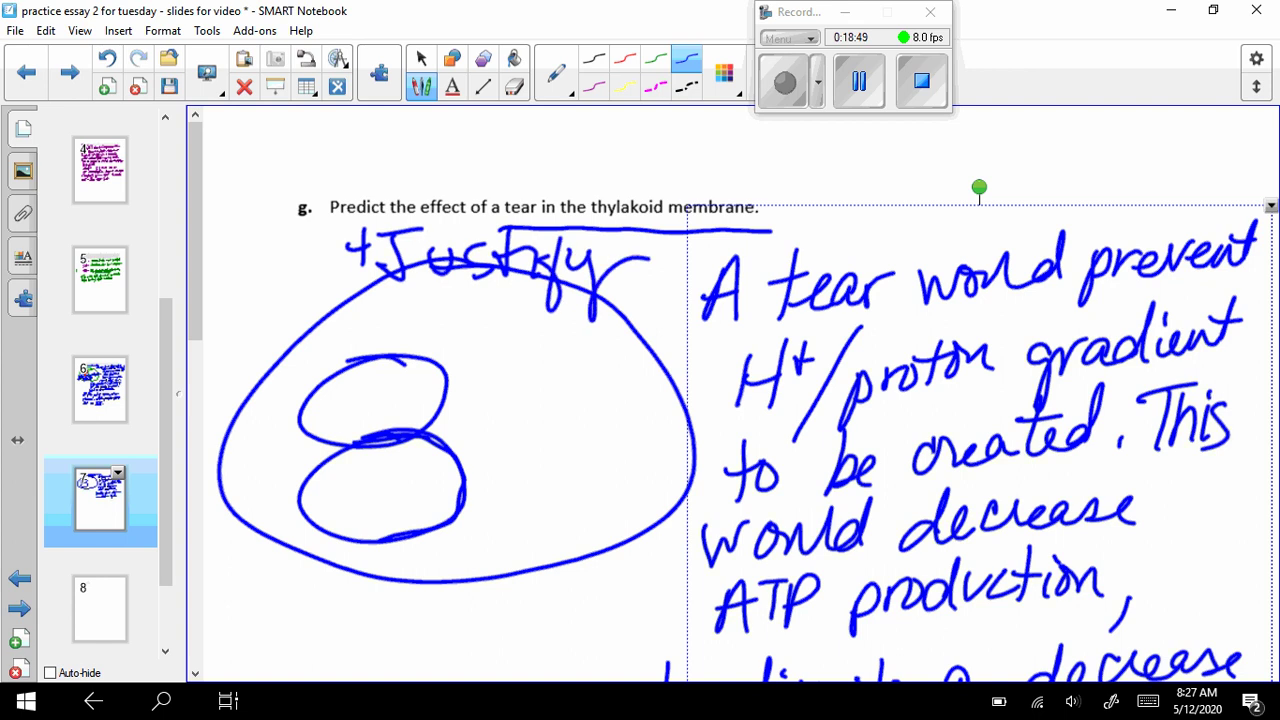
- Add a dash after 'Calvin cycle' and finish the explanation ending with G3P
left_click_drag(192, 312, 188, 493)
left_click_drag(1149, 320, 1189, 318)
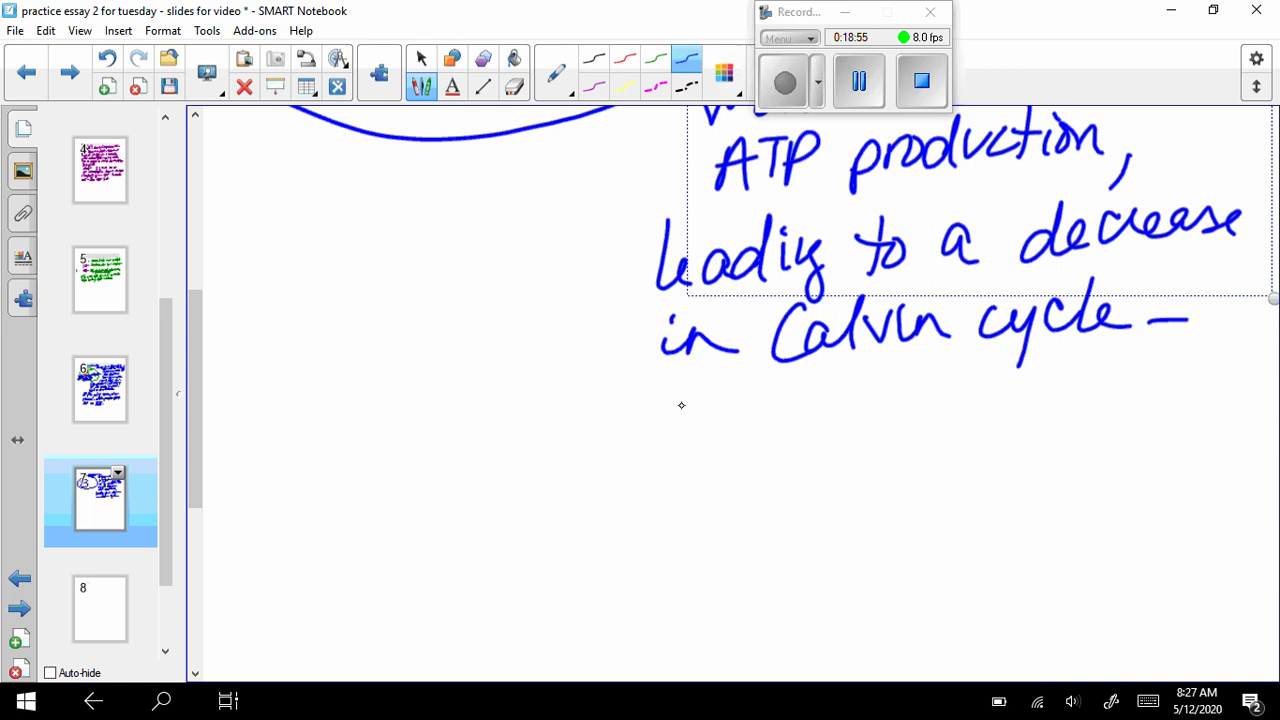
mouse_move(590, 410)
left_mouse_down()
mouse_move(660, 386)
mouse_move(772, 425)
mouse_move(1030, 382)
mouse_move(1082, 420)
mouse_move(1158, 356)
mouse_move(1212, 396)
left_mouse_up()
mouse_move(545, 550)
left_mouse_down()
mouse_move(565, 520)
mouse_move(612, 495)
mouse_move(743, 508)
mouse_move(820, 477)
mouse_move(880, 520)
mouse_move(920, 467)
mouse_move(1076, 490)
mouse_move(574, 598)
mouse_move(668, 590)
mouse_move(715, 610)
mouse_move(842, 575)
mouse_move(880, 600)
mouse_move(940, 590)
mouse_move(946, 642)
left_mouse_up()
mouse_move(1018, 571)
left_mouse_down()
mouse_move(1060, 620)
mouse_move(1130, 575)
mouse_move(1143, 592)
left_mouse_up()
- Move through slide 8 to slide 9's question i on photorespiration
left_click(113, 600)
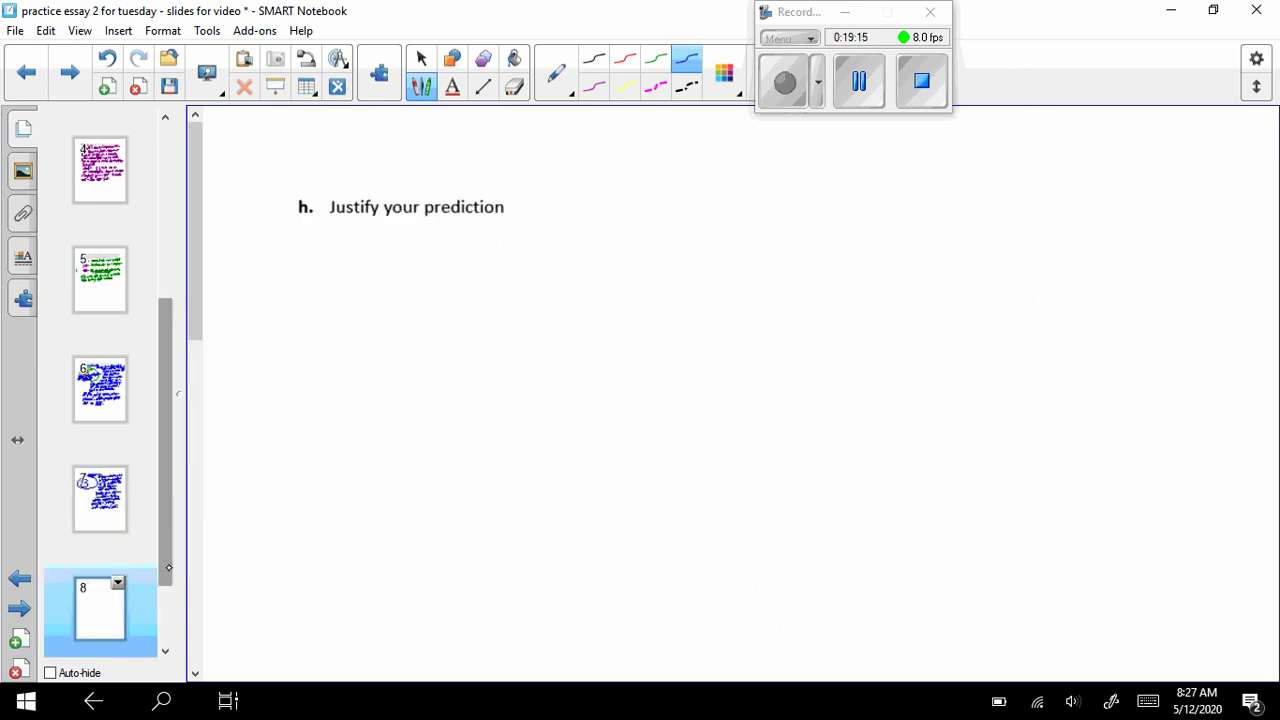
scroll(143, 551, "down", 2)
left_click(103, 596)
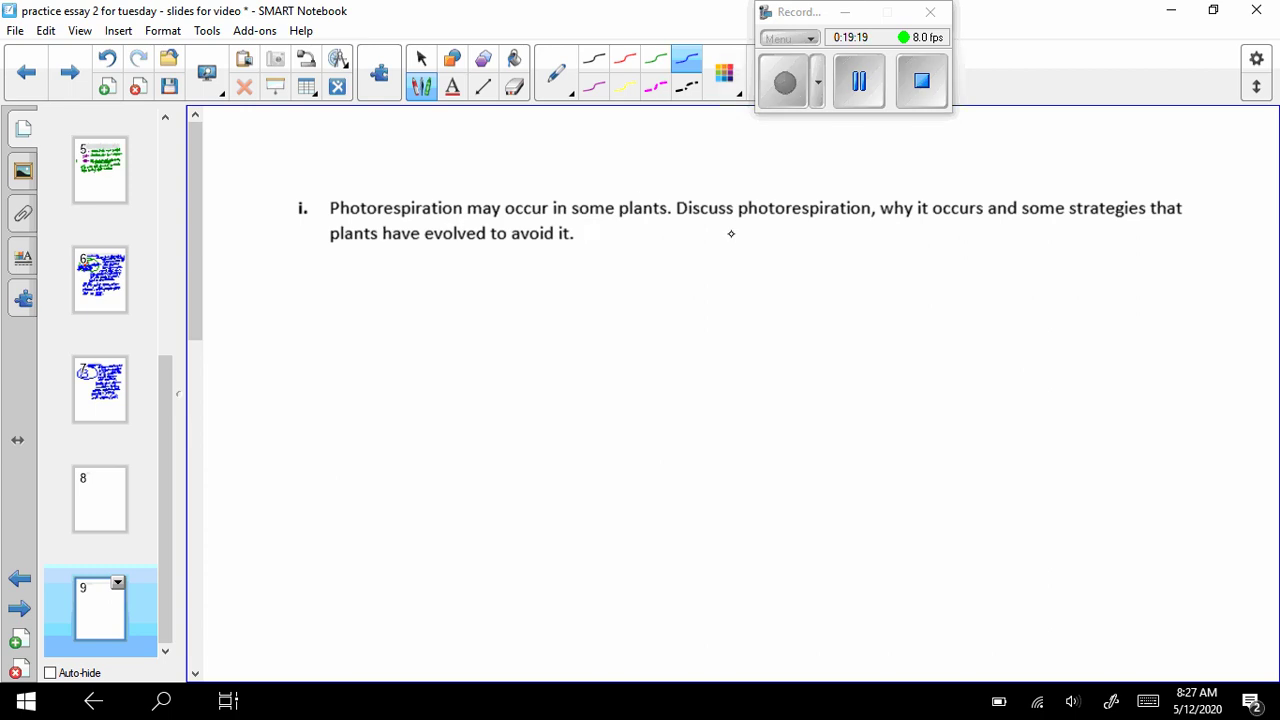
- Underline 'Discuss photorespiration', 'some strategies' and 'plants have evolved to avoid it' in question i
mouse_move(674, 229)
left_mouse_down()
mouse_move(873, 232)
mouse_move(970, 252)
mouse_move(893, 259)
left_mouse_up()
left_click_drag(1022, 233, 1176, 229)
left_click_drag(321, 263, 548, 257)
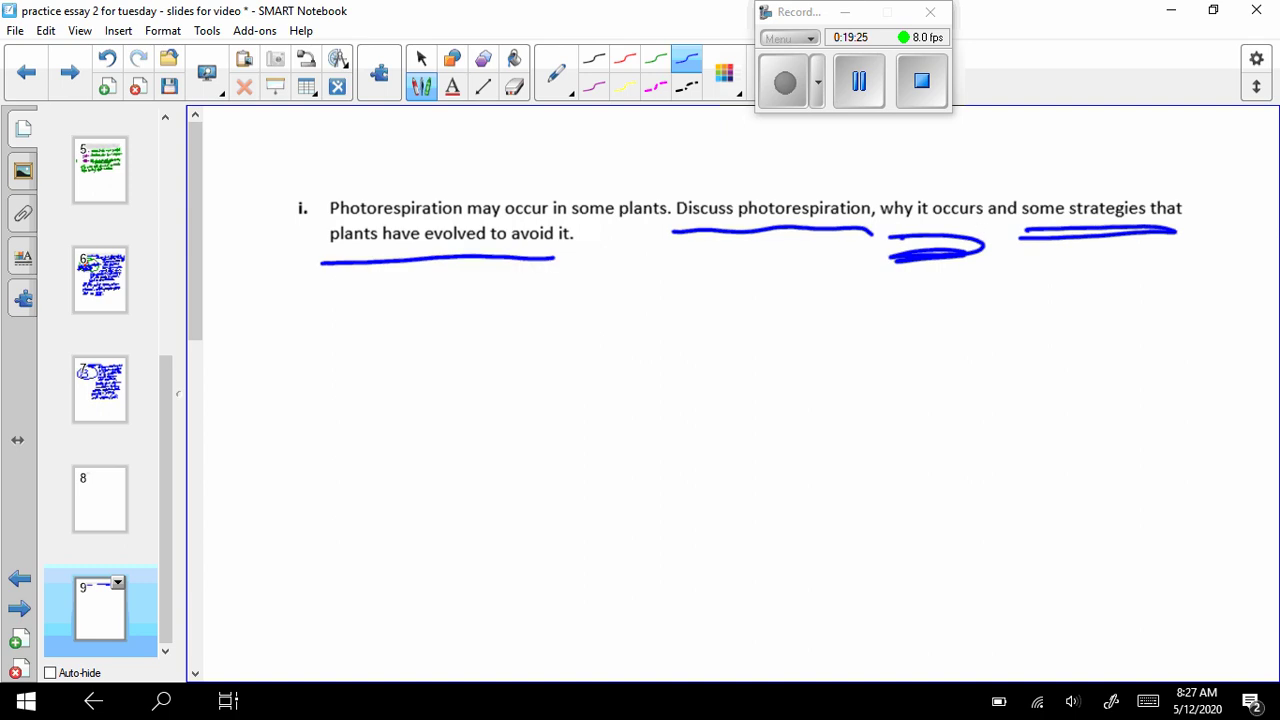
- Handwrite 'Photorespiration is when the enzyme' on the first answer line below the question
mouse_move(290, 330)
left_mouse_down()
mouse_move(272, 407)
mouse_move(289, 372)
left_mouse_up()
mouse_move(331, 316)
left_mouse_down()
mouse_move(318, 407)
mouse_move(348, 400)
left_mouse_up()
left_click_drag(380, 350, 406, 348)
mouse_move(410, 325)
left_mouse_down()
mouse_move(428, 388)
mouse_move(406, 392)
left_mouse_up()
mouse_move(446, 384)
left_mouse_down()
mouse_move(474, 338)
mouse_move(514, 344)
mouse_move(520, 408)
left_mouse_up()
left_click_drag(520, 360, 562, 368)
left_click_drag(564, 324, 564, 334)
mouse_move(574, 366)
left_mouse_down()
mouse_move(592, 340)
mouse_move(612, 368)
left_mouse_up()
mouse_move(656, 302)
left_mouse_down()
mouse_move(648, 364)
mouse_move(660, 326)
mouse_move(670, 360)
left_mouse_up()
mouse_move(690, 340)
left_mouse_down()
mouse_move(714, 338)
mouse_move(746, 364)
left_mouse_up()
mouse_move(776, 338)
left_mouse_down()
mouse_move(774, 356)
mouse_move(790, 358)
left_mouse_up()
left_click_drag(848, 326, 882, 324)
mouse_move(892, 300)
left_mouse_down()
mouse_move(882, 350)
mouse_move(910, 348)
left_mouse_up()
left_click_drag(914, 338, 976, 348)
mouse_move(1038, 286)
left_mouse_down()
mouse_move(1018, 348)
mouse_move(1034, 310)
left_mouse_up()
mouse_move(1060, 290)
left_mouse_down()
mouse_move(1078, 348)
mouse_move(1082, 325)
left_mouse_up()
mouse_move(1104, 340)
left_mouse_down()
mouse_move(1126, 306)
mouse_move(1146, 344)
mouse_move(1186, 334)
left_mouse_up()
mouse_move(1182, 312)
left_mouse_down()
mouse_move(1206, 316)
mouse_move(1188, 352)
mouse_move(1256, 318)
left_mouse_up()
- Continue the answer with 'rubisco fixes O2 instead of' on the second line
left_click_drag(302, 456, 334, 444)
left_click_drag(334, 446, 410, 470)
left_click_drag(438, 436, 424, 470)
mouse_move(476, 432)
left_mouse_down()
mouse_move(466, 466)
mouse_move(486, 438)
left_mouse_up()
mouse_move(562, 410)
left_mouse_down()
mouse_move(538, 502)
mouse_move(574, 458)
mouse_move(634, 454)
left_mouse_up()
left_click_drag(654, 412, 645, 432)
left_click_drag(710, 395, 756, 462)
left_click_drag(806, 404, 808, 432)
mouse_move(818, 408)
left_mouse_down()
mouse_move(846, 432)
mouse_move(872, 428)
left_mouse_up()
left_click_drag(914, 378, 906, 432)
left_click_drag(934, 420, 1002, 430)
left_click_drag(1024, 366, 1012, 430)
left_click_drag(1082, 404, 1068, 428)
left_click_drag(1114, 390, 1072, 462)
- Finish the definition with 'CO2 – this does not make G3P' on the third line
mouse_move(318, 524)
left_mouse_down()
mouse_move(312, 580)
mouse_move(344, 520)
mouse_move(400, 580)
left_mouse_up()
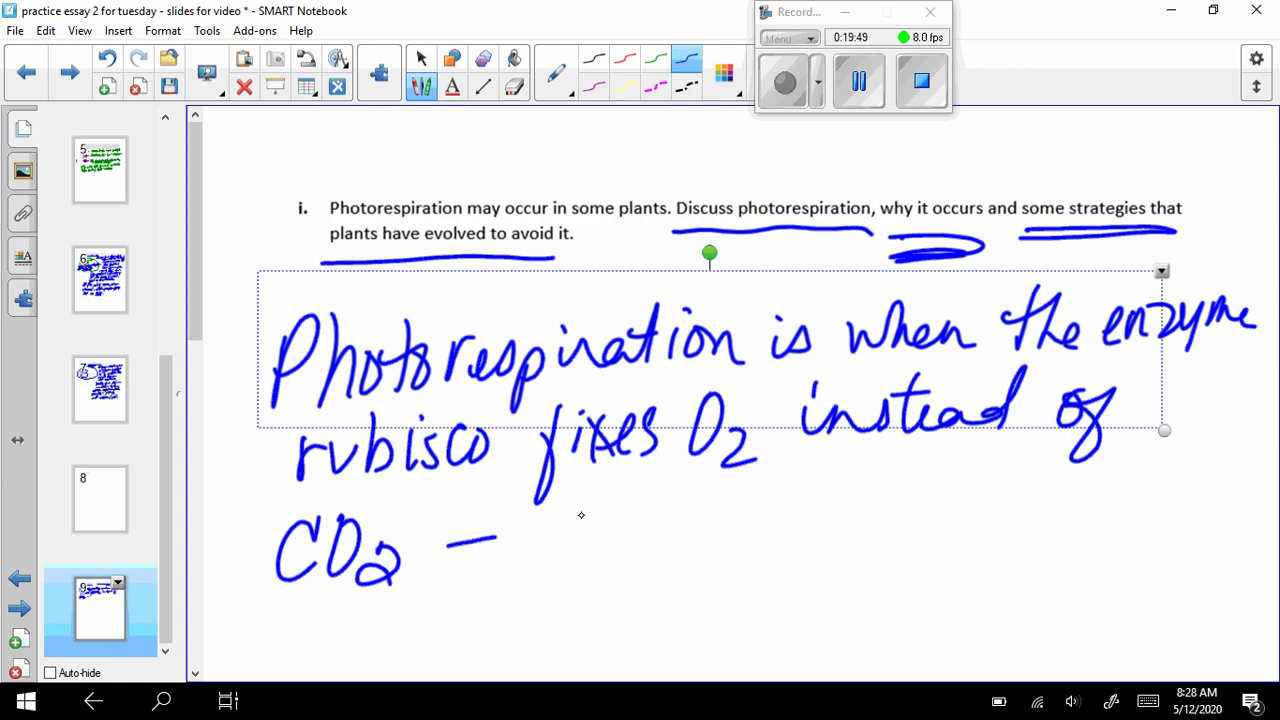
left_click_drag(570, 500, 554, 576)
left_click_drag(534, 538, 564, 524)
mouse_move(598, 492)
left_mouse_down()
mouse_move(576, 560)
mouse_move(612, 560)
left_mouse_up()
left_click_drag(626, 534, 630, 560)
left_click_drag(658, 516, 638, 558)
left_click_drag(728, 496, 724, 556)
mouse_move(736, 552)
left_mouse_down()
mouse_move(752, 516)
mouse_move(758, 548)
left_mouse_up()
left_click_drag(766, 532, 796, 544)
mouse_move(850, 514)
left_mouse_down()
mouse_move(854, 542)
mouse_move(882, 544)
left_mouse_up()
left_click_drag(886, 520, 904, 540)
left_click_drag(920, 478, 912, 546)
mouse_move(896, 512)
left_mouse_down()
mouse_move(934, 506)
mouse_move(1042, 540)
left_mouse_up()
mouse_move(1068, 480)
left_mouse_down()
mouse_move(1058, 540)
mouse_move(1064, 530)
left_mouse_up()
left_click_drag(1080, 520, 1102, 540)
mouse_move(1162, 478)
left_mouse_down()
mouse_move(1140, 530)
mouse_move(1180, 536)
left_mouse_up()
left_click_drag(1212, 486, 1198, 538)
left_click_drag(1208, 490, 1206, 508)
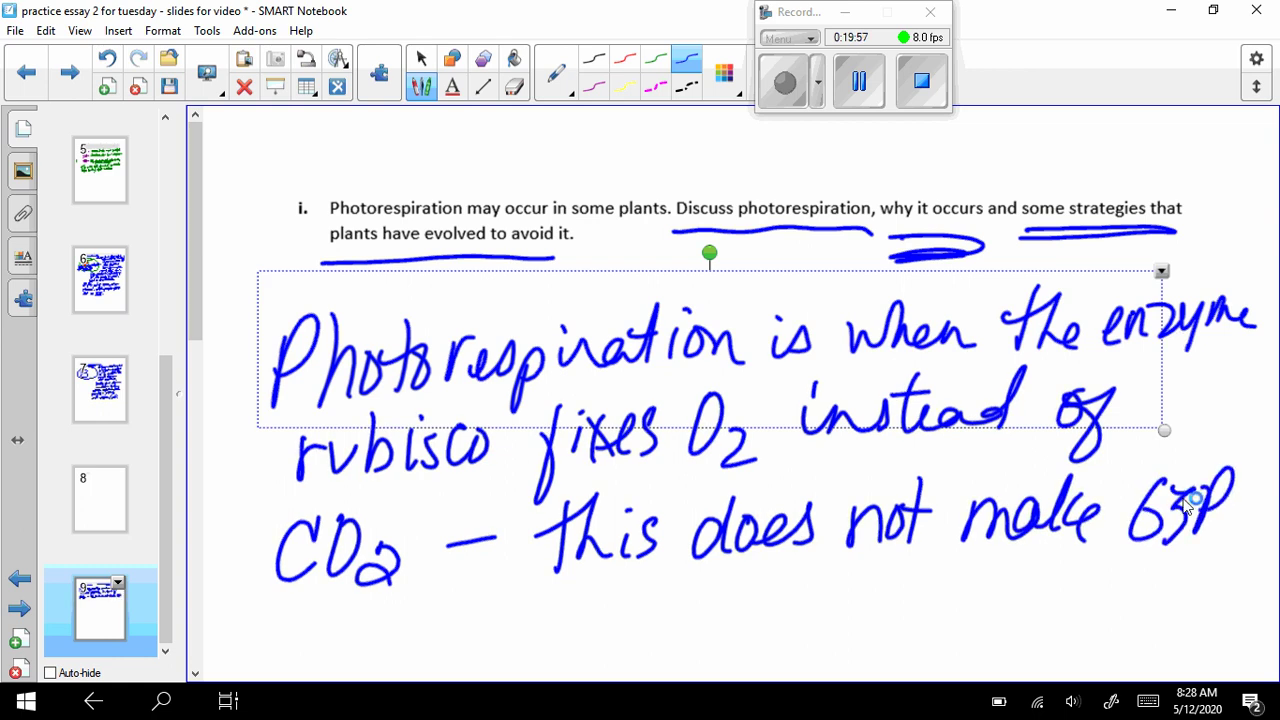
- Scroll down and handwrite '+ is a waste of Energy + materials.' on the next line
scroll(720, 390, "down", 3)
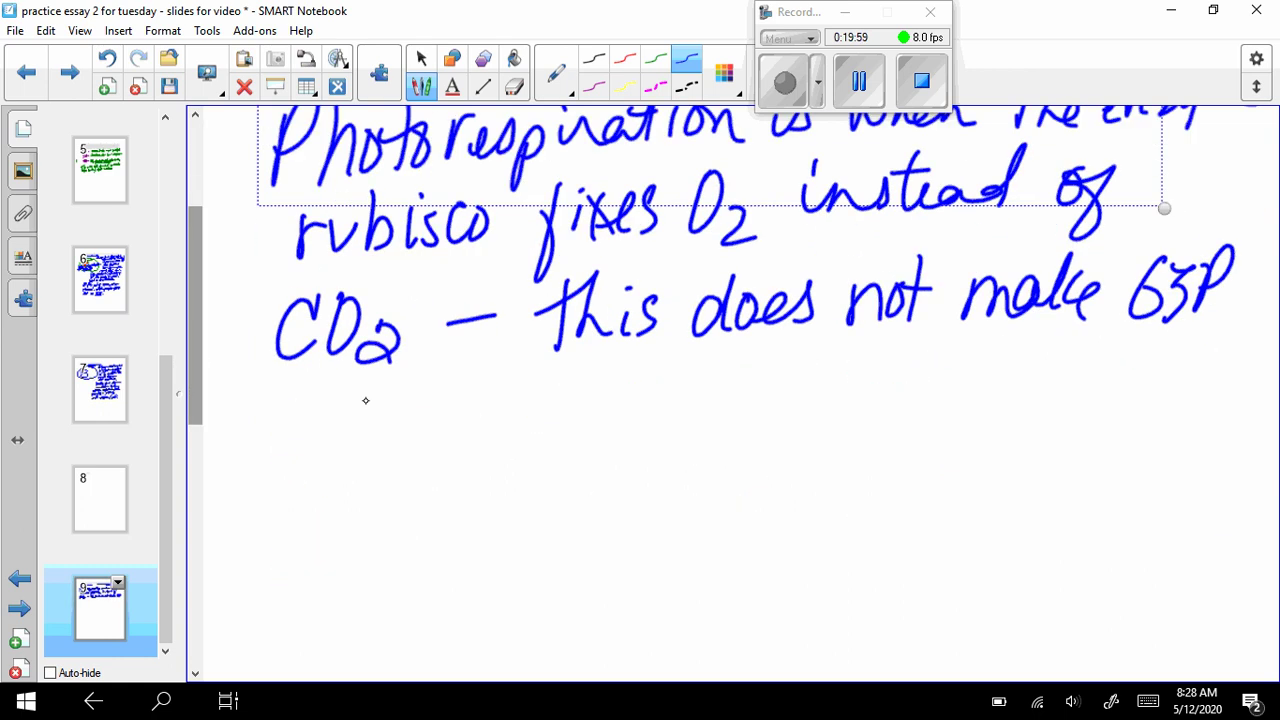
left_click_drag(303, 422, 299, 437)
left_click_drag(310, 404, 311, 456)
left_click_drag(420, 414, 396, 450)
left_click_drag(484, 424, 490, 450)
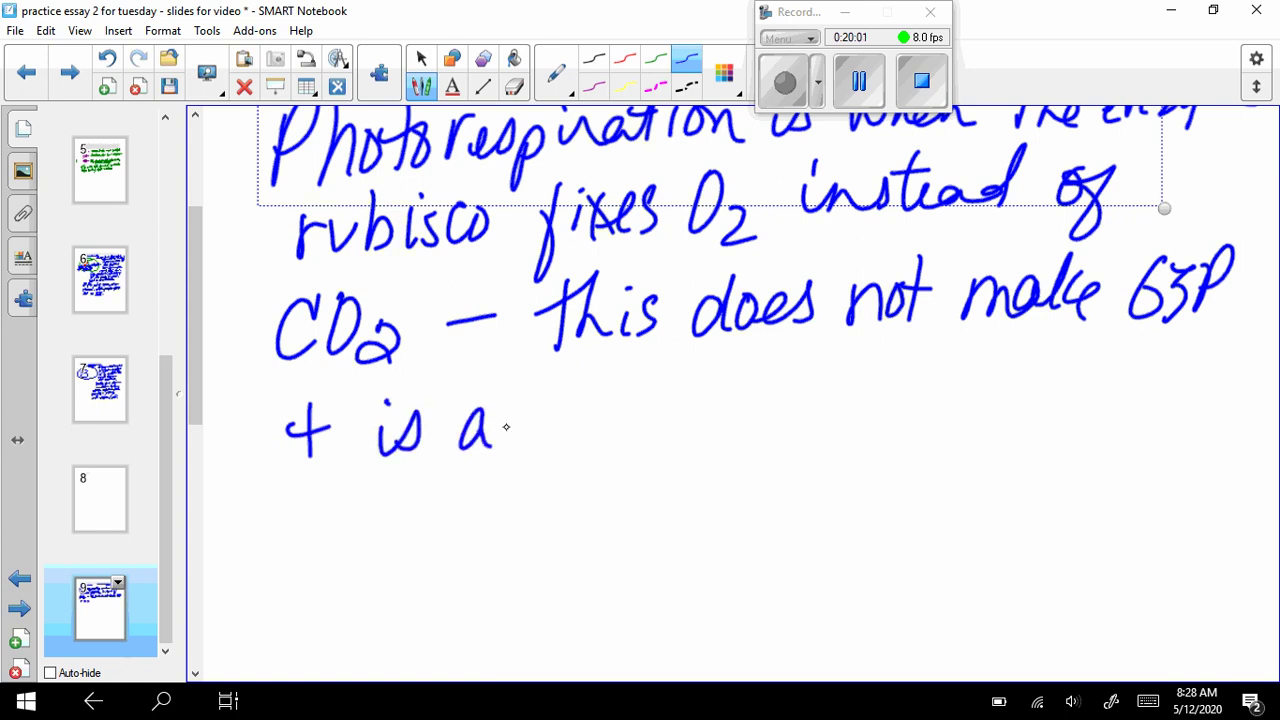
mouse_move(538, 408)
left_mouse_down()
mouse_move(592, 404)
mouse_move(630, 448)
left_mouse_up()
left_click_drag(648, 402, 634, 440)
mouse_move(656, 370)
left_mouse_down()
mouse_move(650, 440)
mouse_move(672, 418)
mouse_move(684, 436)
left_mouse_up()
left_click_drag(734, 392, 718, 486)
mouse_move(843, 365)
left_mouse_down()
mouse_move(830, 430)
mouse_move(890, 418)
left_mouse_up()
mouse_move(958, 392)
left_mouse_down()
mouse_move(926, 440)
mouse_move(966, 450)
left_mouse_up()
mouse_move(1030, 360)
left_mouse_down()
mouse_move(1028, 396)
mouse_move(1044, 380)
mouse_move(1082, 412)
left_mouse_up()
mouse_move(1100, 380)
left_mouse_down()
mouse_move(1102, 400)
mouse_move(1122, 404)
left_mouse_up()
left_click_drag(1134, 352, 1130, 404)
mouse_move(1120, 376)
left_mouse_down()
mouse_move(1146, 372)
mouse_move(1170, 400)
mouse_move(1206, 370)
left_mouse_up()
mouse_move(1208, 390)
left_mouse_down()
mouse_move(1226, 340)
mouse_move(1228, 398)
left_mouse_up()
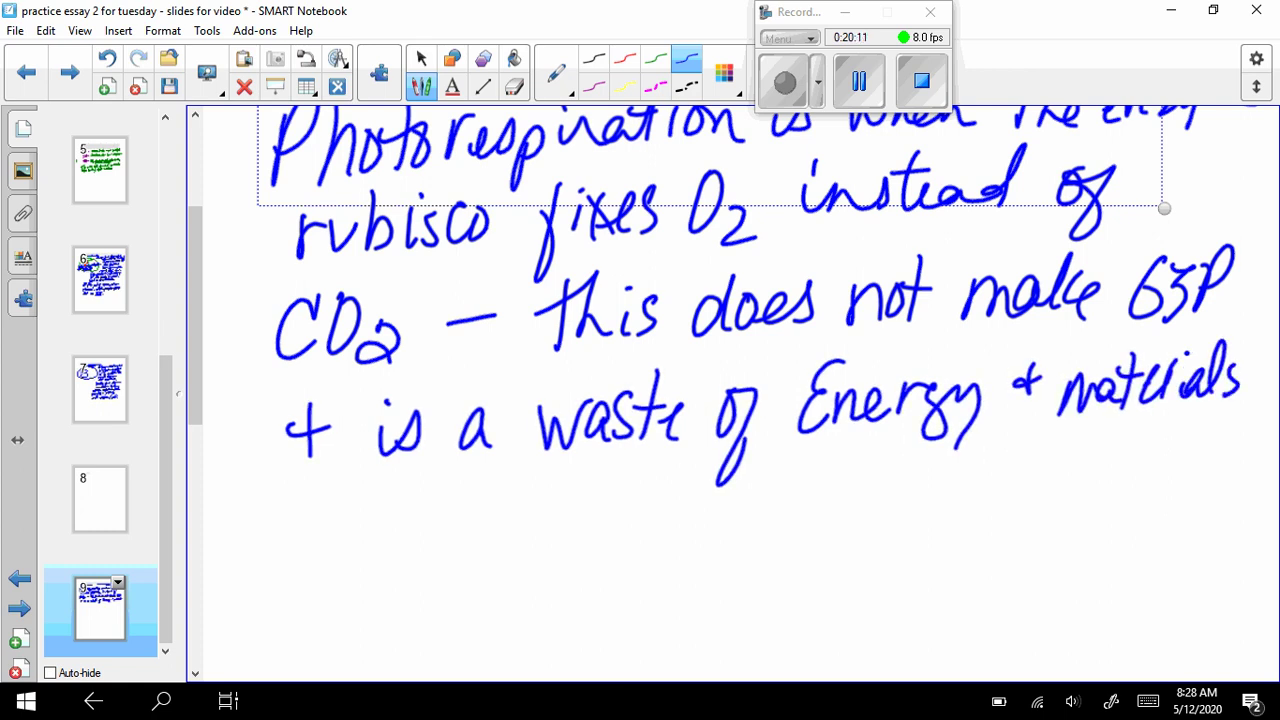
left_click(1250, 393)
- Handwrite 'This occurs when the plant is in' on a new line
left_click_drag(258, 510, 352, 486)
left_click_drag(322, 490, 310, 575)
mouse_move(350, 490)
left_mouse_down()
mouse_move(342, 566)
mouse_move(368, 568)
left_mouse_up()
left_click_drag(378, 528, 376, 566)
left_click(379, 506)
left_click_drag(410, 516, 392, 560)
left_click_drag(466, 522, 500, 556)
mouse_move(522, 514)
left_mouse_down()
mouse_move(524, 552)
mouse_move(562, 512)
mouse_move(588, 520)
left_mouse_up()
mouse_move(604, 512)
left_mouse_down()
mouse_move(590, 552)
mouse_move(656, 540)
mouse_move(670, 510)
left_mouse_up()
mouse_move(676, 484)
left_mouse_down()
mouse_move(704, 540)
mouse_move(740, 522)
left_mouse_up()
left_click_drag(742, 520, 764, 534)
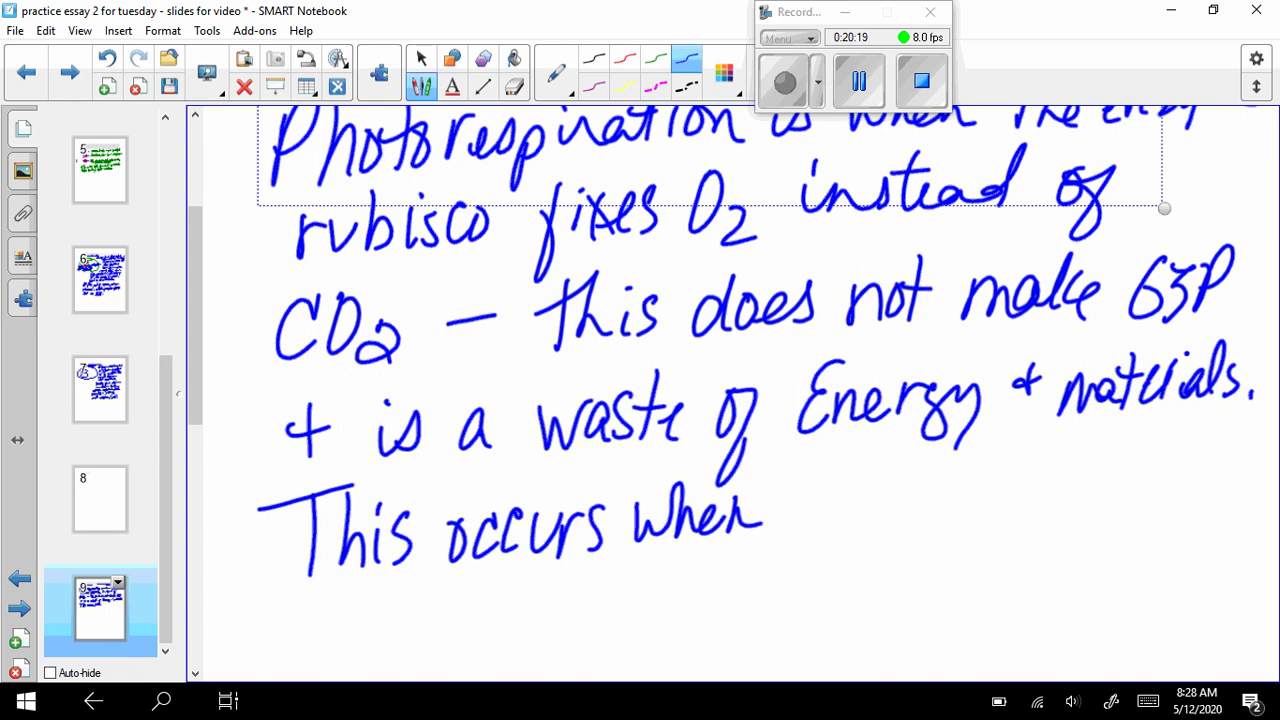
left_click_drag(811, 476, 806, 530)
left_click_drag(792, 512, 822, 506)
mouse_move(842, 464)
left_mouse_down()
mouse_move(902, 552)
mouse_move(934, 500)
left_mouse_up()
mouse_move(946, 466)
left_mouse_down()
mouse_move(1014, 512)
mouse_move(1066, 508)
left_mouse_up()
left_click_drag(1084, 462, 1088, 466)
left_click_drag(1104, 480, 1084, 506)
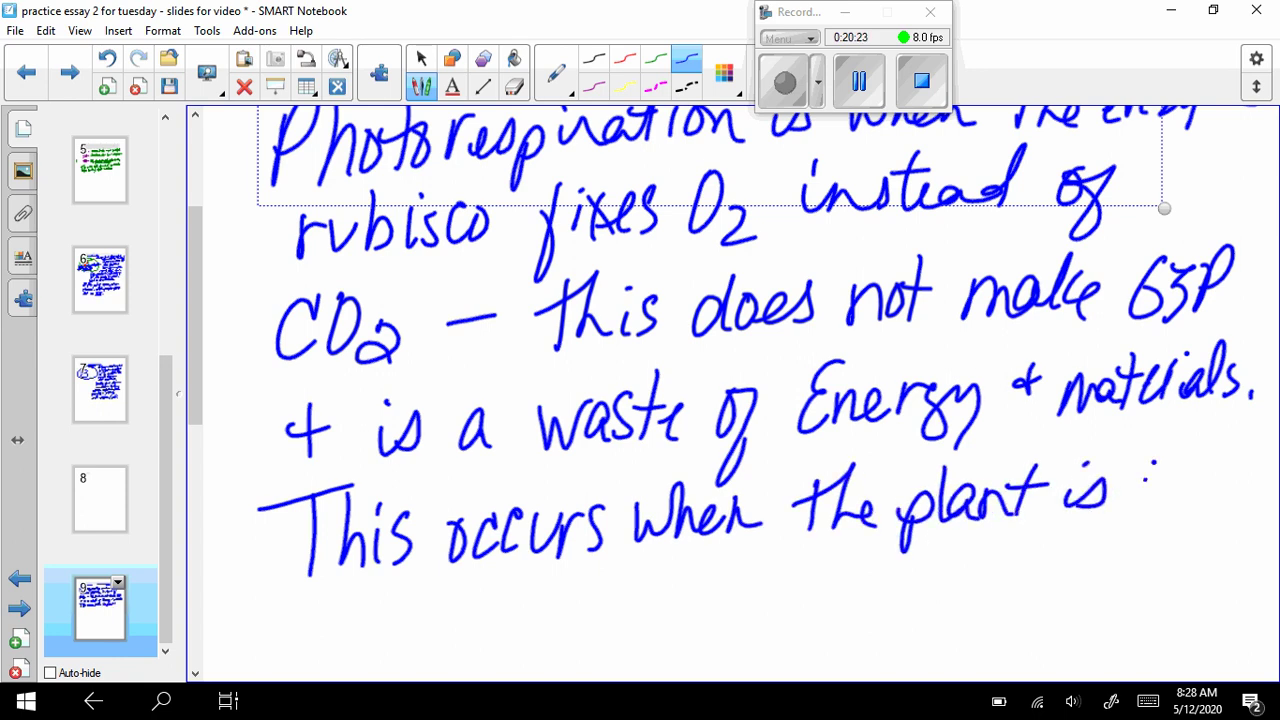
left_click_drag(1166, 490, 1216, 504)
- Complete the sentence with 'an area of low Ψ (hot + dry)' on the following line
mouse_move(332, 626)
left_mouse_down()
mouse_move(344, 650)
mouse_move(386, 640)
left_mouse_up()
mouse_move(440, 618)
left_mouse_down()
mouse_move(420, 626)
mouse_move(444, 640)
left_mouse_up()
mouse_move(448, 640)
left_mouse_down()
mouse_move(522, 612)
mouse_move(540, 632)
left_mouse_up()
mouse_move(588, 598)
left_mouse_down()
mouse_move(580, 624)
mouse_move(604, 626)
left_mouse_up()
left_click_drag(680, 584, 662, 645)
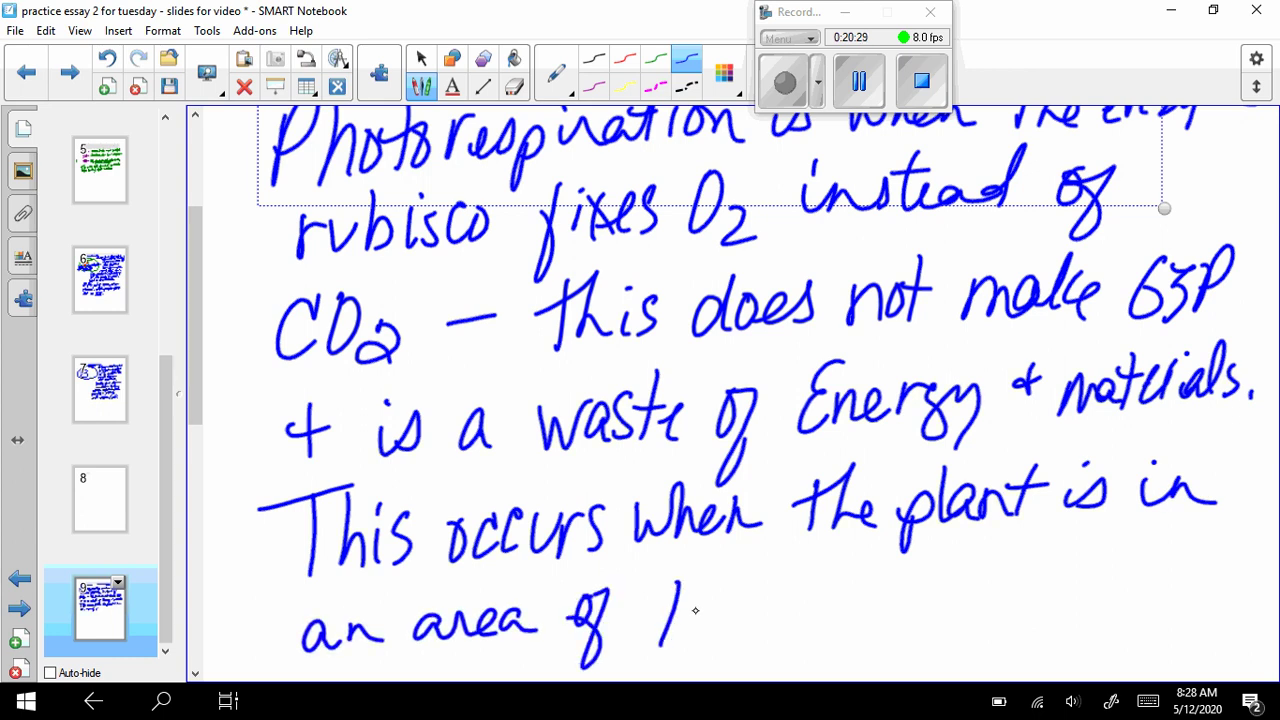
mouse_move(706, 610)
left_mouse_down()
mouse_move(756, 606)
mouse_move(840, 564)
left_mouse_up()
left_click_drag(806, 590, 798, 632)
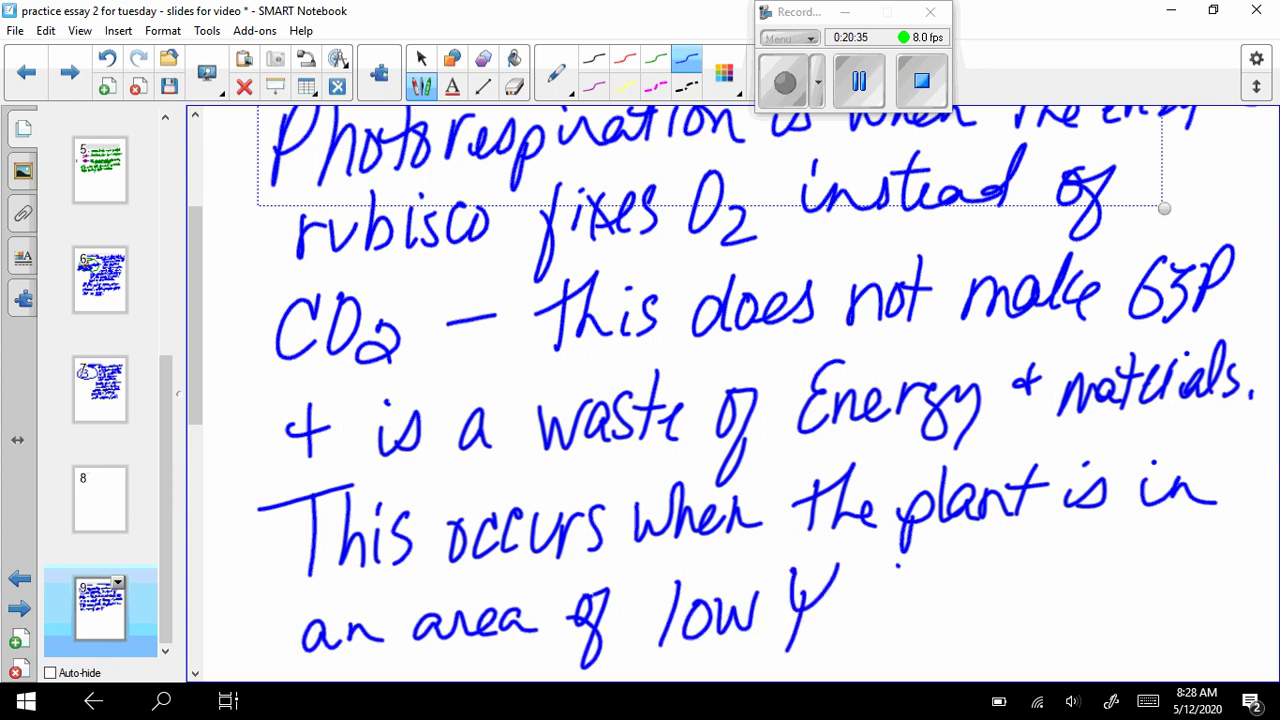
left_click_drag(889, 572, 880, 648)
mouse_move(905, 572)
left_mouse_down()
mouse_move(927, 634)
mouse_move(938, 626)
left_mouse_up()
mouse_move(958, 576)
left_mouse_down()
mouse_move(962, 628)
mouse_move(968, 598)
left_mouse_up()
left_click_drag(1002, 588, 1004, 625)
mouse_move(990, 606)
left_mouse_down()
mouse_move(1082, 622)
mouse_move(1130, 590)
mouse_move(1126, 642)
left_mouse_up()
left_click_drag(1154, 556, 1160, 638)
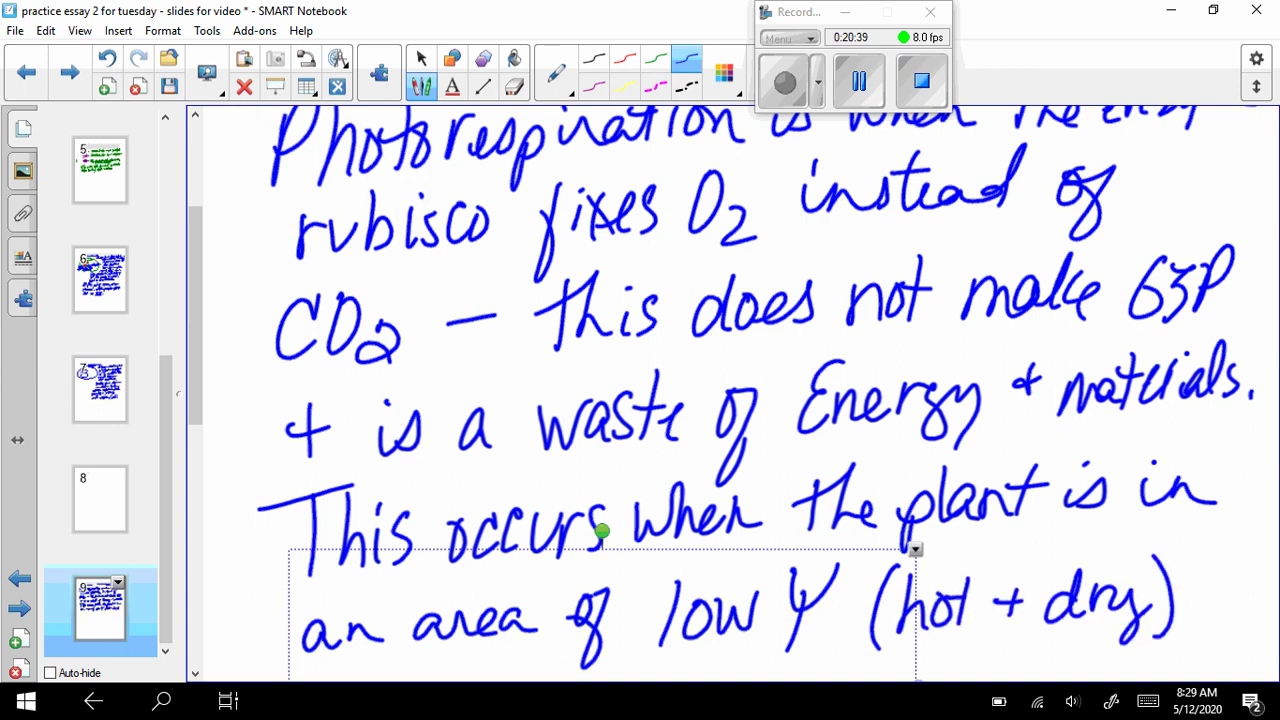
- Start a new handwritten line in blue with 'it responds'
scroll(1150, 580, "down", 5)
left_click_drag(1207, 318, 1204, 348)
left_click_drag(1193, 334, 1217, 331)
left_click_drag(296, 460, 294, 490)
left_click(303, 437)
mouse_move(330, 432)
left_mouse_down()
mouse_move(314, 488)
mouse_move(336, 462)
left_mouse_up()
mouse_move(390, 458)
left_mouse_down()
mouse_move(424, 456)
mouse_move(452, 480)
left_mouse_up()
left_click_drag(474, 450, 458, 482)
mouse_move(492, 444)
left_mouse_down()
mouse_move(520, 470)
mouse_move(548, 446)
mouse_move(584, 462)
left_mouse_up()
left_click_drag(600, 440, 618, 462)
- Continue the line with 'by closing its Stomates'
mouse_move(672, 402)
left_mouse_down()
mouse_move(704, 442)
mouse_move(718, 508)
left_mouse_up()
left_click_drag(802, 434, 776, 466)
mouse_move(826, 400)
left_mouse_down()
mouse_move(812, 460)
mouse_move(856, 432)
left_mouse_up()
mouse_move(860, 432)
left_mouse_down()
mouse_move(890, 424)
mouse_move(884, 452)
left_mouse_up()
mouse_move(916, 430)
left_mouse_down()
mouse_move(914, 452)
mouse_move(948, 446)
left_mouse_up()
left_click_drag(956, 432, 936, 496)
left_click_drag(1008, 432, 1006, 452)
left_click_drag(1036, 400, 1030, 464)
left_click_drag(1016, 430, 1048, 428)
left_click_drag(1068, 426, 1048, 458)
mouse_move(1132, 410)
left_mouse_down()
mouse_move(1108, 456)
mouse_move(1132, 456)
mouse_move(1176, 412)
left_mouse_up()
left_click_drag(1158, 432, 1220, 446)
left_click_drag(1232, 400, 1228, 452)
left_click_drag(1234, 440, 1250, 452)
left_click_drag(1222, 424, 1262, 432)
- Write 'which ↑ O2 levels (doesn't let it' on the next line
mouse_move(292, 536)
left_mouse_down()
mouse_move(330, 544)
mouse_move(380, 582)
left_mouse_up()
mouse_move(418, 546)
left_mouse_down()
mouse_move(400, 578)
mouse_move(448, 576)
left_mouse_up()
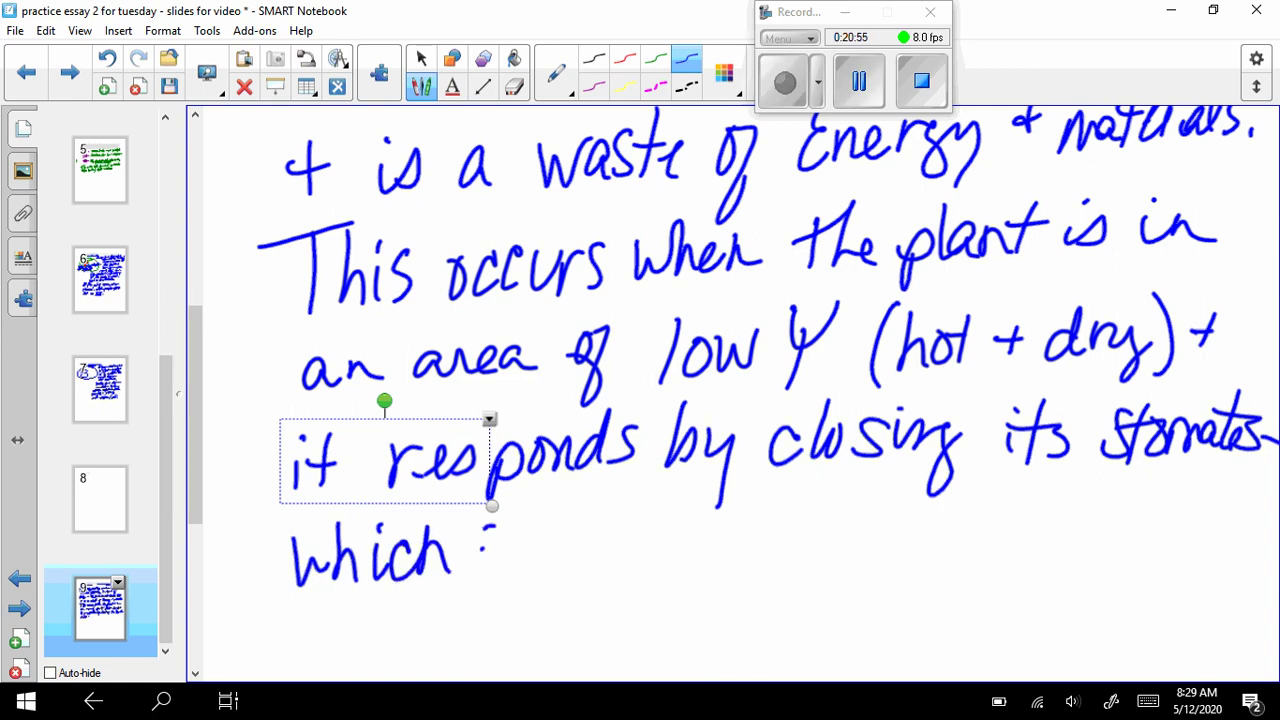
left_click_drag(484, 528, 483, 584)
mouse_move(468, 556)
left_mouse_down()
mouse_move(518, 552)
mouse_move(542, 584)
mouse_move(566, 518)
left_mouse_up()
left_click_drag(565, 556, 600, 588)
mouse_move(646, 506)
left_mouse_down()
mouse_move(636, 570)
mouse_move(688, 560)
left_mouse_up()
mouse_move(694, 530)
left_mouse_down()
mouse_move(722, 532)
mouse_move(748, 560)
left_mouse_up()
left_click_drag(756, 500, 758, 562)
left_click_drag(778, 520, 764, 562)
left_click_drag(846, 484, 838, 554)
mouse_move(854, 536)
left_mouse_down()
mouse_move(874, 516)
mouse_move(884, 556)
mouse_move(918, 530)
mouse_move(926, 552)
left_mouse_up()
mouse_move(944, 522)
left_mouse_down()
mouse_move(930, 556)
mouse_move(974, 552)
left_mouse_up()
mouse_move(1002, 500)
left_mouse_down()
mouse_move(1000, 550)
mouse_move(1036, 518)
mouse_move(1058, 552)
left_mouse_up()
left_click_drag(1096, 516, 1090, 550)
left_click(1110, 494)
left_click_drag(1164, 494, 1160, 552)
left_click_drag(1148, 518, 1182, 516)
- Write 'out – produced by photolysis) + ↓' on the following line
left_click_drag(310, 634, 318, 630)
mouse_move(338, 656)
left_mouse_down()
mouse_move(382, 628)
mouse_move(452, 652)
mouse_move(514, 628)
left_mouse_up()
mouse_move(524, 628)
left_mouse_down()
mouse_move(556, 652)
mouse_move(590, 624)
mouse_move(612, 650)
left_mouse_up()
left_click_drag(616, 640, 666, 650)
left_click_drag(700, 592, 722, 630)
mouse_move(726, 612)
left_mouse_down()
mouse_move(746, 630)
mouse_move(842, 640)
mouse_move(852, 624)
left_mouse_up()
mouse_move(866, 604)
left_mouse_down()
mouse_move(864, 640)
mouse_move(878, 612)
left_mouse_up()
left_click_drag(900, 620, 918, 640)
left_click_drag(930, 608, 944, 660)
left_click_drag(984, 600, 966, 636)
left_click_drag(1020, 600, 1008, 632)
left_click_drag(1032, 574, 1014, 654)
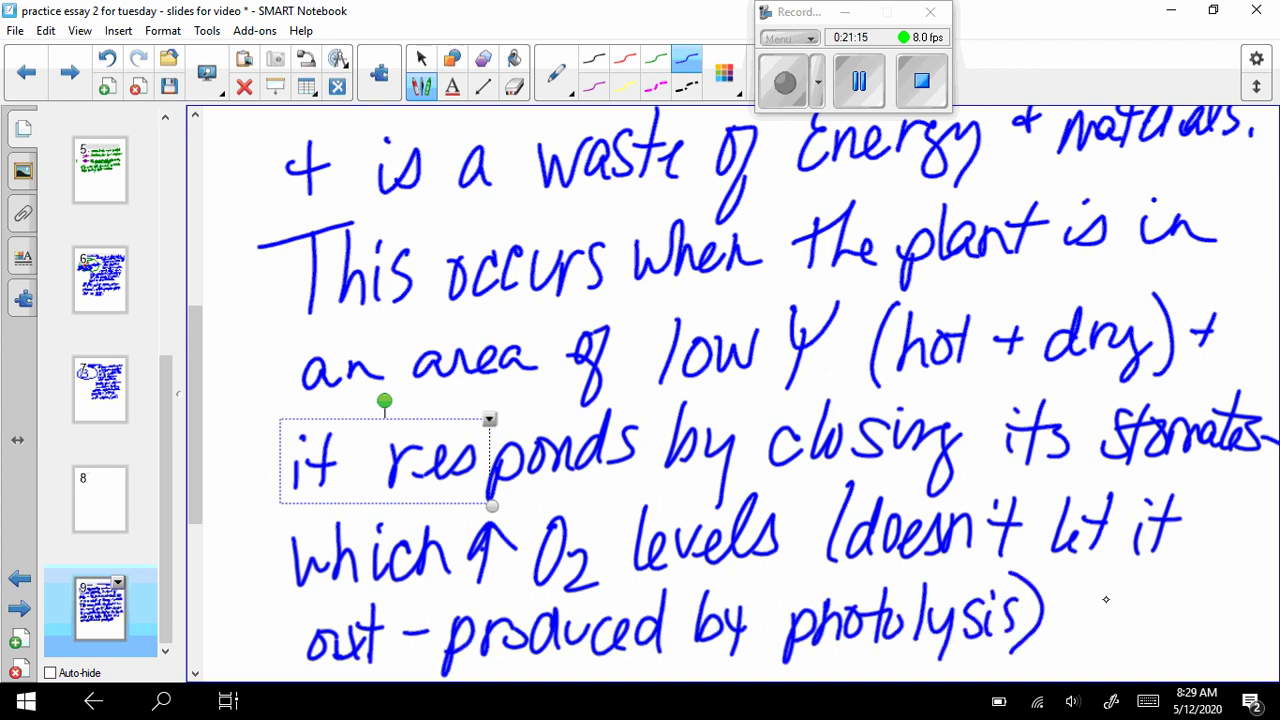
left_click_drag(1100, 598, 1102, 622)
mouse_move(1090, 608)
left_mouse_down()
mouse_move(1116, 606)
mouse_move(1166, 648)
left_mouse_up()
left_click_drag(1166, 648, 1198, 606)
- Write 'CO2 avail (not letting it in)' to finish the thought
left_click_drag(192, 502, 192, 617)
mouse_move(330, 420)
left_mouse_down()
mouse_move(318, 488)
mouse_move(372, 424)
mouse_move(412, 508)
left_mouse_up()
mouse_move(500, 440)
left_mouse_down()
mouse_move(504, 478)
mouse_move(556, 424)
left_mouse_up()
mouse_move(574, 432)
left_mouse_down()
mouse_move(565, 442)
mouse_move(592, 466)
left_mouse_up()
left_click_drag(612, 404, 603, 443)
left_click_drag(646, 378, 620, 458)
left_click_drag(712, 384, 678, 470)
mouse_move(706, 470)
left_mouse_down()
mouse_move(716, 416)
mouse_move(748, 458)
left_mouse_up()
left_click_drag(768, 418, 800, 418)
left_click_drag(866, 384, 890, 446)
left_click_drag(904, 376, 894, 452)
mouse_move(870, 410)
left_mouse_down()
mouse_move(932, 400)
mouse_move(966, 470)
left_mouse_up()
left_click_drag(1010, 418, 1010, 436)
left_click_drag(1030, 384, 1030, 440)
mouse_move(1016, 404)
left_mouse_down()
mouse_move(1042, 400)
mouse_move(1100, 438)
left_mouse_up()
left_click_drag(1112, 422, 1162, 436)
left_click_drag(1160, 362, 1138, 489)
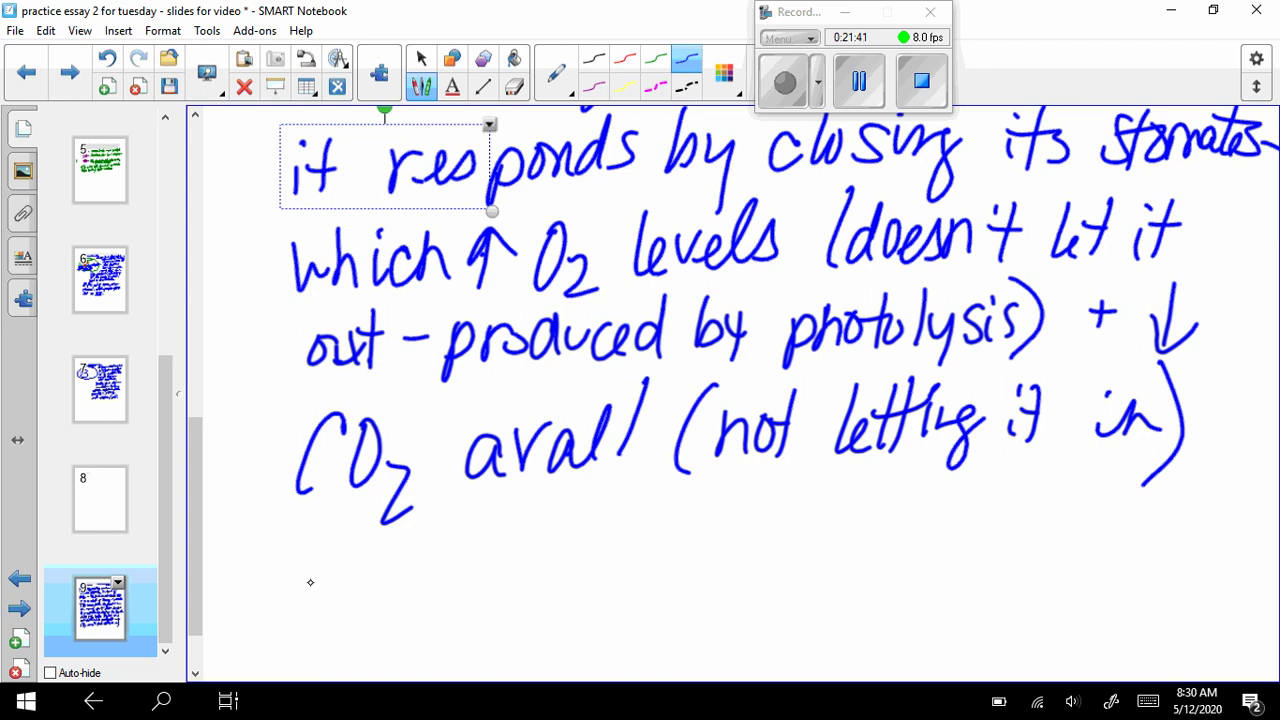
- Begin a new line below reading 'Ways plants have evolve'
mouse_move(296, 555)
left_mouse_down()
mouse_move(338, 590)
mouse_move(380, 548)
left_mouse_up()
mouse_move(405, 575)
left_mouse_down()
mouse_move(392, 600)
mouse_move(415, 605)
left_mouse_up()
mouse_move(418, 568)
left_mouse_down()
mouse_move(432, 600)
mouse_move(420, 645)
left_mouse_up()
left_click_drag(480, 565, 458, 605)
left_click_drag(540, 562, 524, 630)
mouse_move(512, 590)
left_mouse_down()
mouse_move(566, 556)
mouse_move(590, 600)
left_mouse_up()
mouse_move(610, 560)
left_mouse_down()
mouse_move(586, 590)
mouse_move(614, 600)
left_mouse_up()
left_click_drag(618, 600, 652, 598)
left_click_drag(668, 525, 664, 600)
mouse_move(640, 560)
left_mouse_down()
mouse_move(716, 548)
mouse_move(694, 605)
left_mouse_up()
mouse_move(772, 525)
left_mouse_down()
mouse_move(760, 602)
mouse_move(810, 586)
left_mouse_up()
mouse_move(838, 556)
left_mouse_down()
mouse_move(842, 592)
mouse_move(900, 566)
mouse_move(898, 588)
left_mouse_up()
left_click_drag(976, 568, 970, 594)
left_click_drag(988, 536, 1012, 540)
left_click_drag(1030, 545, 1026, 550)
mouse_move(1064, 512)
left_mouse_down()
mouse_move(1056, 566)
mouse_move(1098, 536)
mouse_move(1108, 574)
left_mouse_up()
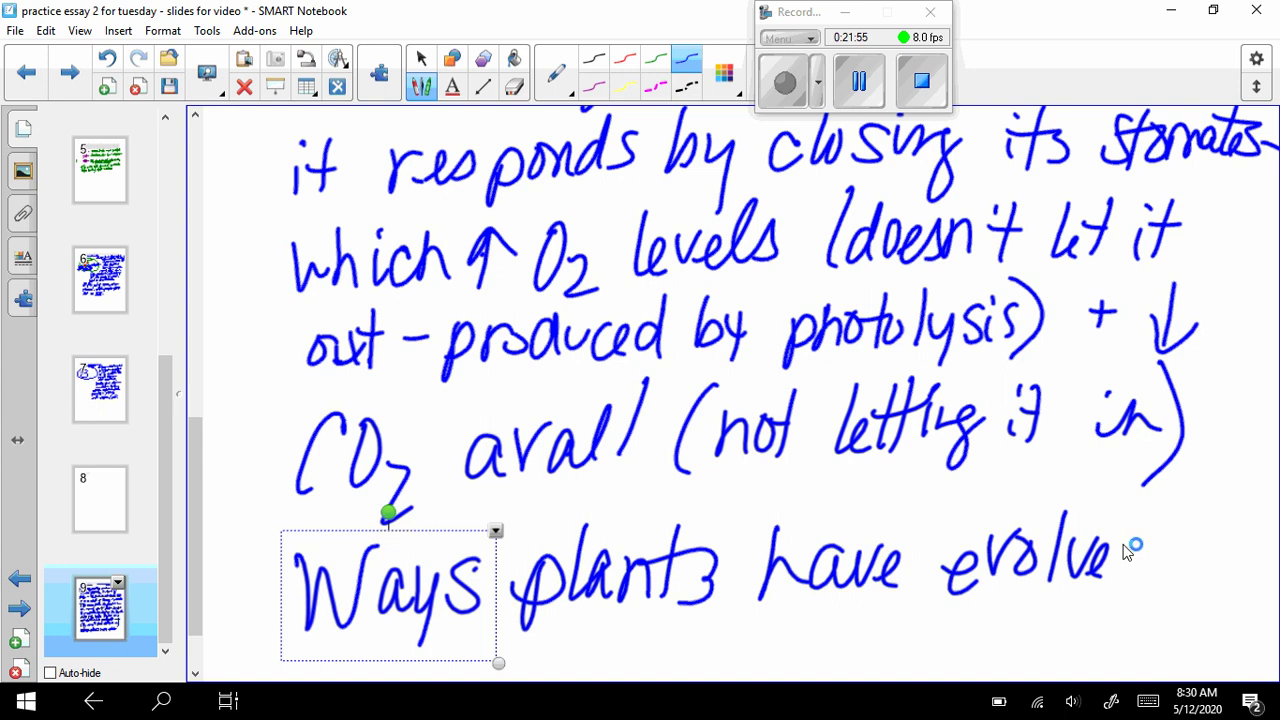
- Finish 'evolved' and write 'C4/CAM both use diff enzyme' in blue ink
left_click_drag(1124, 548, 1140, 558)
scroll(734, 388, "down", 2)
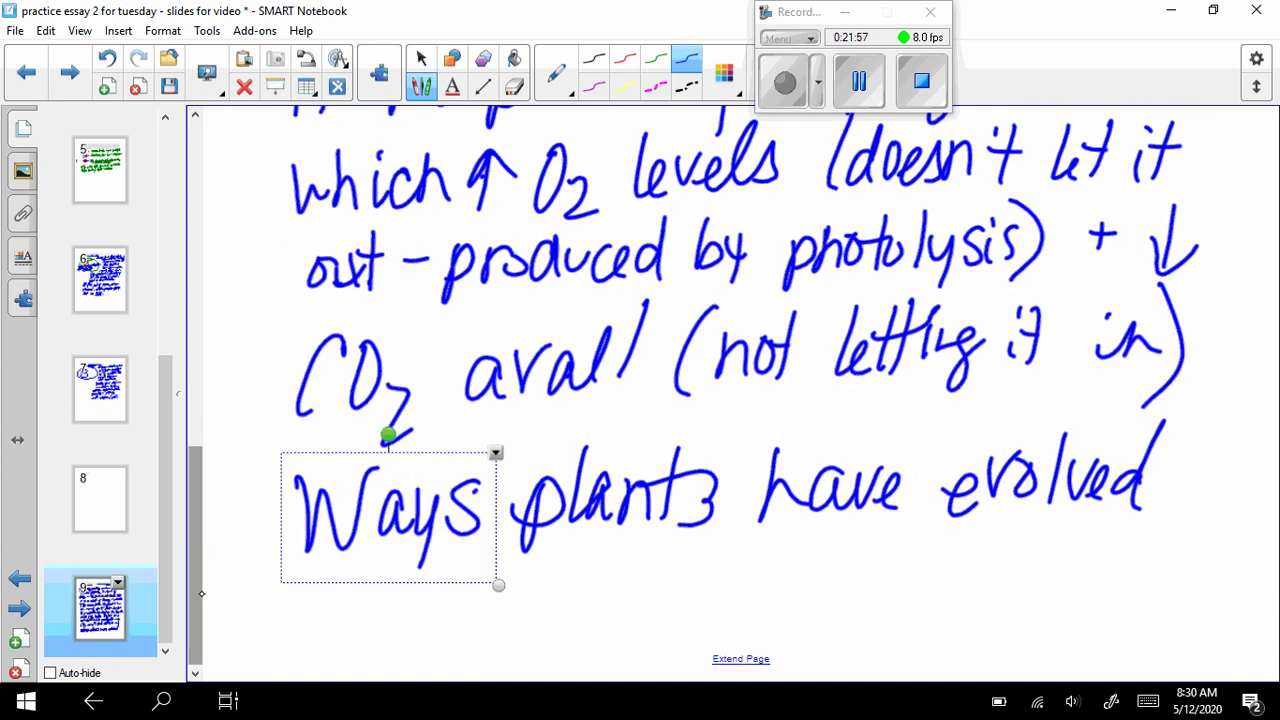
left_click_drag(1160, 480, 1215, 477)
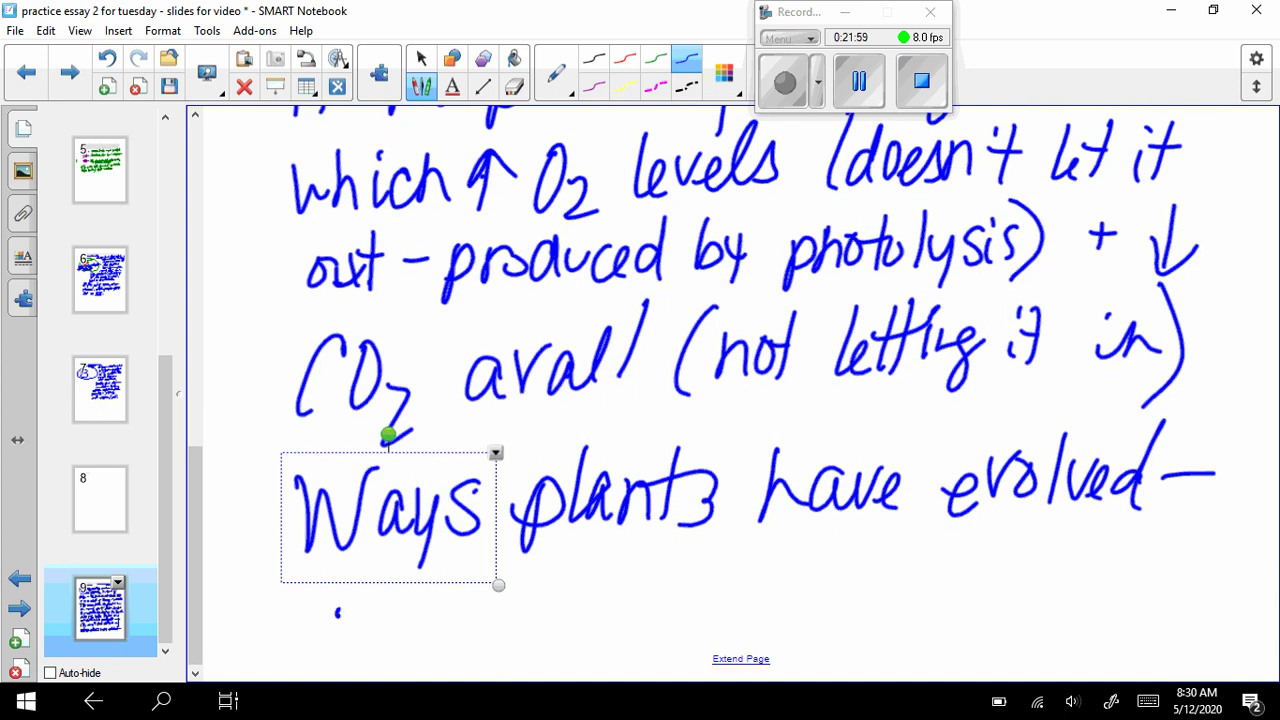
left_click_drag(338, 612, 357, 628)
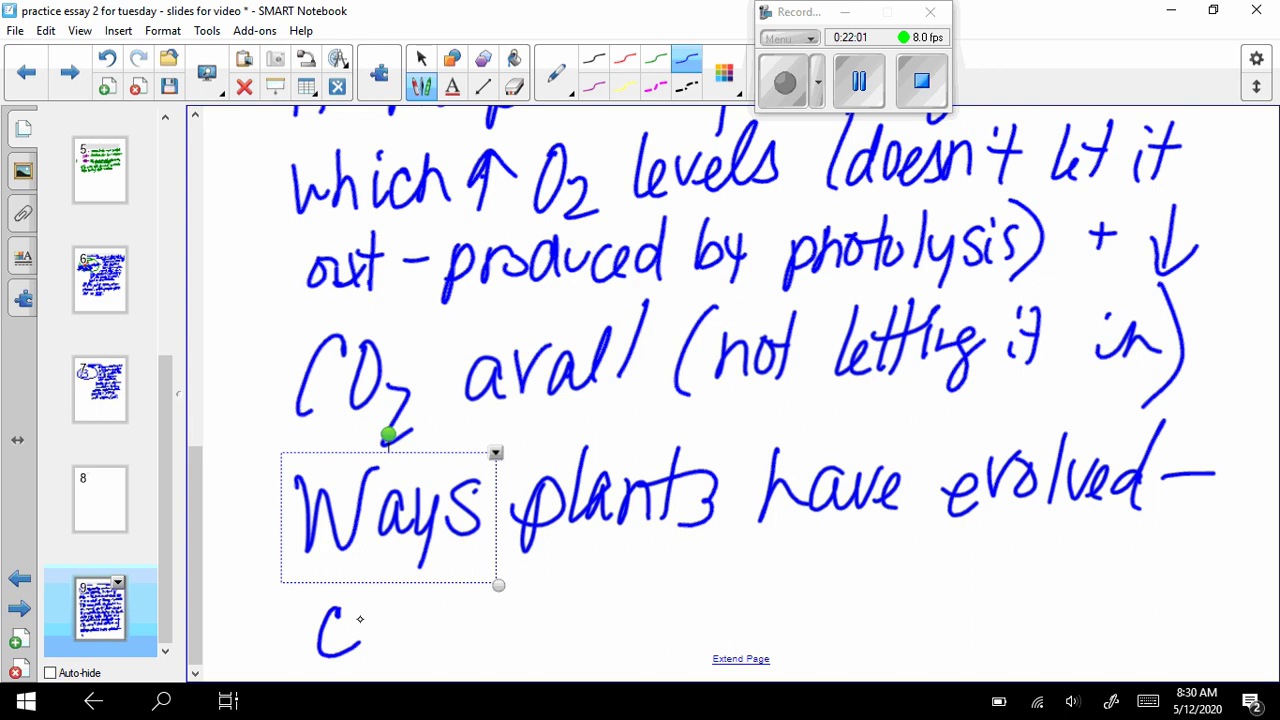
mouse_move(360, 611)
left_mouse_down()
mouse_move(381, 632)
mouse_move(378, 660)
left_mouse_up()
left_click_drag(436, 578, 398, 680)
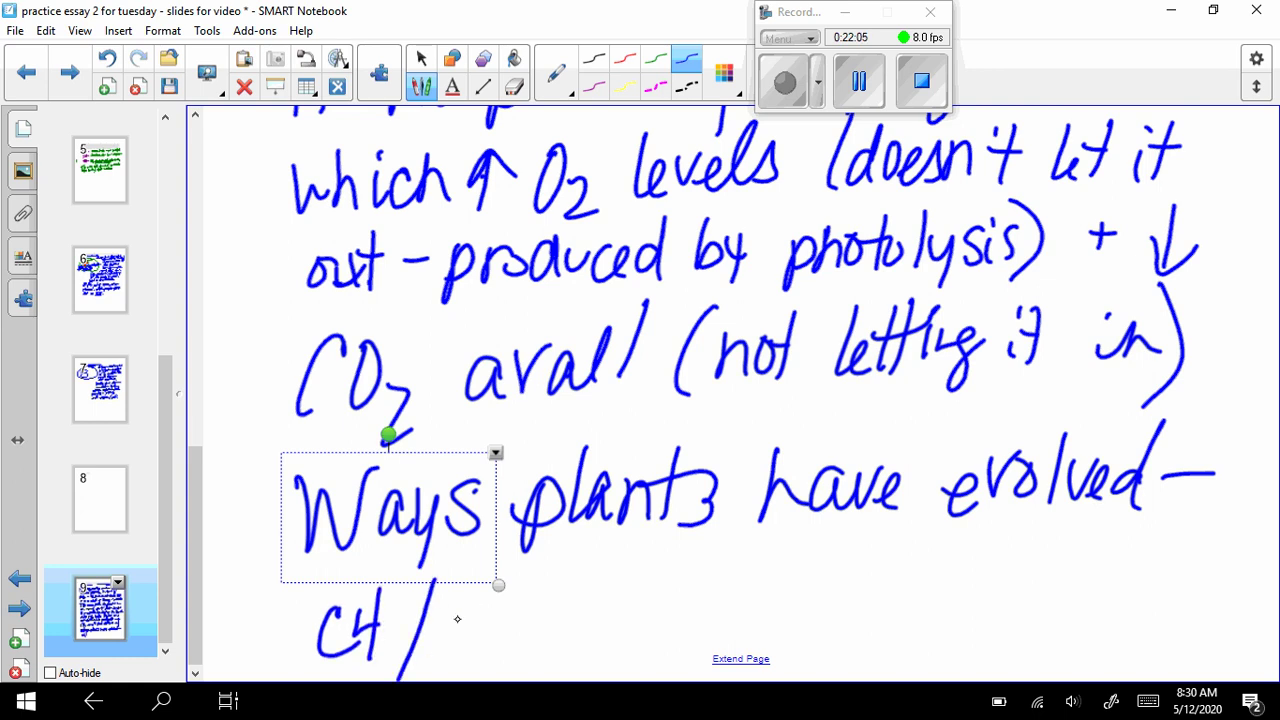
mouse_move(463, 620)
left_mouse_down()
mouse_move(474, 658)
mouse_move(496, 660)
left_mouse_up()
mouse_move(460, 644)
left_mouse_down()
mouse_move(488, 642)
mouse_move(524, 612)
mouse_move(556, 656)
left_mouse_up()
mouse_move(616, 588)
left_mouse_down()
mouse_move(614, 612)
mouse_move(640, 630)
left_mouse_up()
left_click_drag(665, 615, 660, 620)
left_click_drag(680, 576, 678, 636)
mouse_move(654, 604)
left_mouse_down()
mouse_move(700, 598)
mouse_move(722, 630)
mouse_move(784, 620)
left_mouse_up()
mouse_move(812, 586)
left_mouse_down()
mouse_move(796, 622)
mouse_move(830, 606)
mouse_move(930, 640)
left_mouse_up()
mouse_move(958, 568)
left_mouse_down()
mouse_move(940, 640)
mouse_move(964, 644)
left_mouse_up()
mouse_move(1018, 593)
left_mouse_down()
mouse_move(1046, 582)
mouse_move(1084, 604)
mouse_move(1118, 602)
left_mouse_up()
mouse_move(1120, 570)
left_mouse_down()
mouse_move(1130, 624)
mouse_move(1186, 576)
mouse_move(1232, 590)
left_mouse_up()
- Extend the page and write 'to initially fix CO2.' followed by a down arrow
left_click(741, 660)
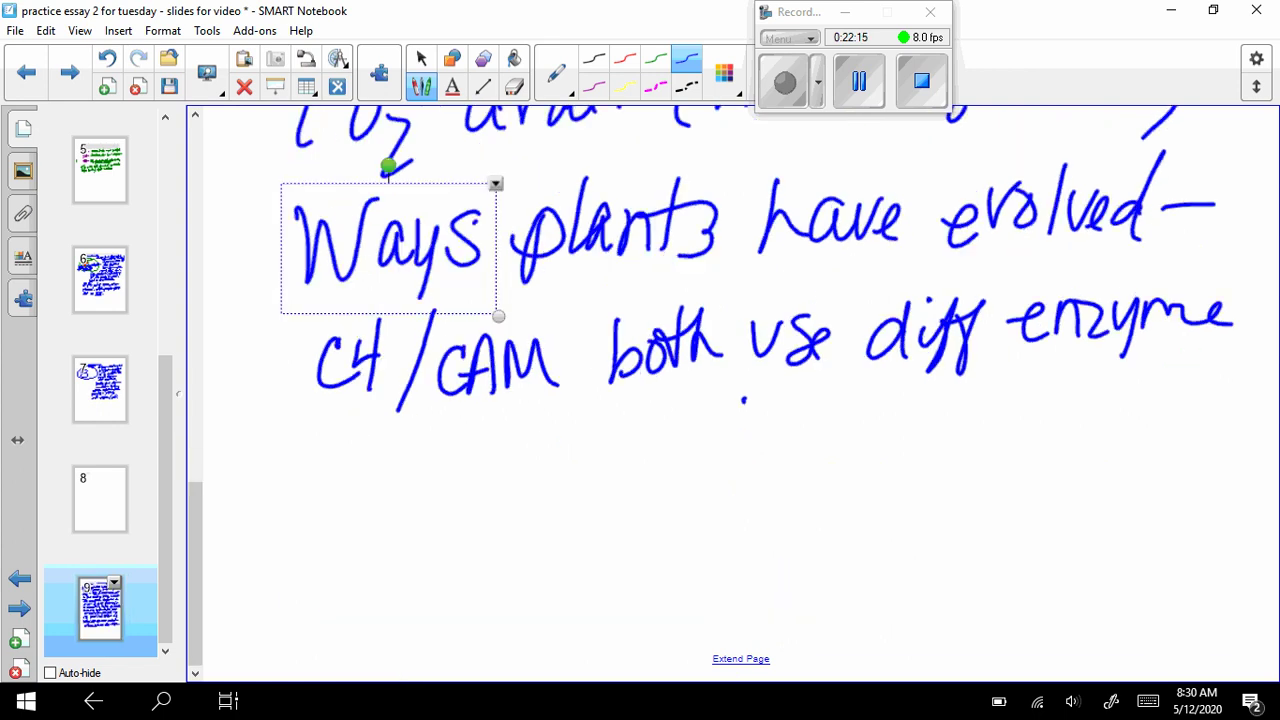
left_click_drag(348, 410, 340, 506)
left_click_drag(308, 475, 436, 480)
mouse_move(456, 448)
left_mouse_down()
mouse_move(484, 482)
mouse_move(508, 476)
left_mouse_up()
mouse_move(540, 410)
left_mouse_down()
mouse_move(530, 476)
mouse_move(562, 438)
left_mouse_up()
left_click_drag(568, 418, 580, 470)
mouse_move(598, 450)
left_mouse_down()
mouse_move(638, 410)
mouse_move(644, 468)
left_mouse_up()
mouse_move(650, 458)
left_mouse_down()
mouse_move(668, 466)
mouse_move(664, 496)
left_mouse_up()
left_click_drag(766, 414, 742, 516)
mouse_move(732, 450)
left_mouse_down()
mouse_move(754, 440)
mouse_move(784, 464)
left_mouse_up()
left_click_drag(794, 426, 824, 468)
left_click_drag(824, 424, 796, 470)
mouse_move(896, 406)
left_mouse_down()
mouse_move(898, 456)
mouse_move(924, 400)
mouse_move(982, 470)
left_mouse_up()
left_click(995, 462)
mouse_move(1084, 376)
left_mouse_down()
mouse_move(1090, 450)
mouse_move(1132, 426)
left_mouse_up()
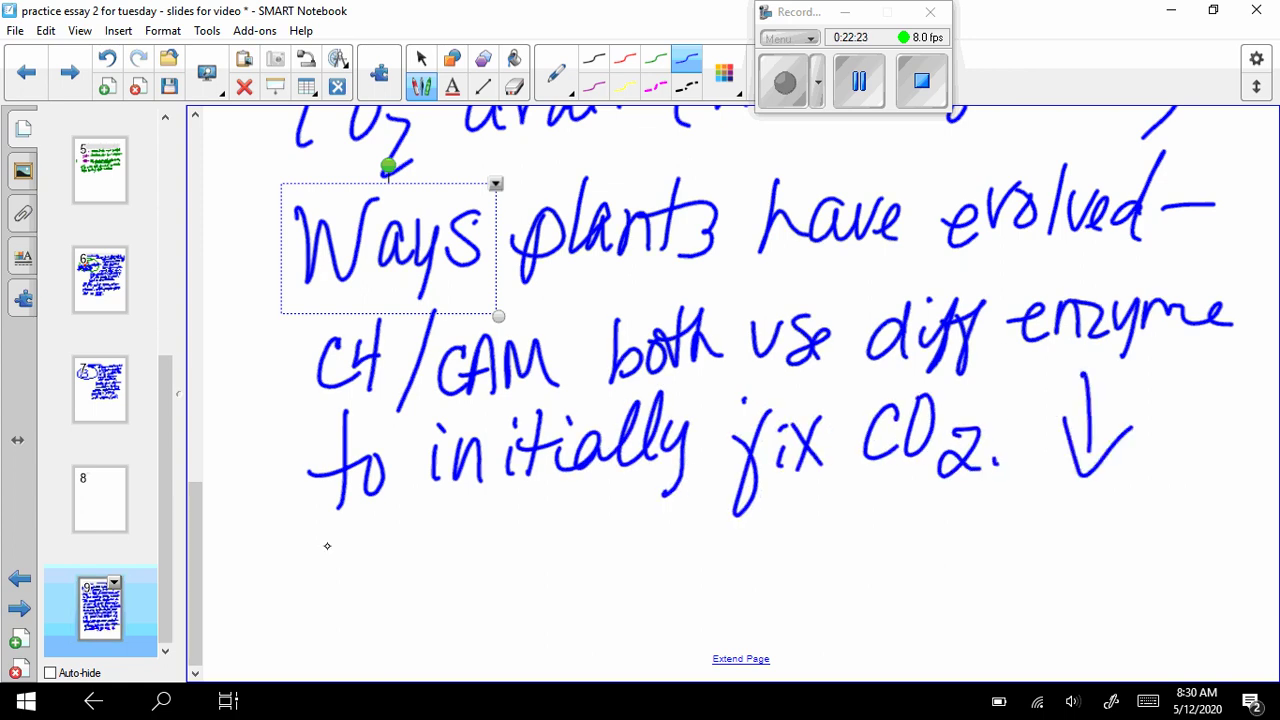
- Write 'PEP carboxylase' below the arrow
left_click_drag(784, 512, 762, 590)
left_click_drag(780, 520, 770, 558)
left_click_drag(834, 522, 830, 586)
left_click_drag(842, 516, 836, 556)
mouse_move(938, 540)
left_mouse_down()
mouse_move(936, 588)
mouse_move(988, 582)
mouse_move(998, 548)
left_mouse_up()
mouse_move(1020, 522)
left_mouse_down()
mouse_move(1010, 584)
mouse_move(1086, 574)
left_mouse_up()
mouse_move(1082, 540)
left_mouse_down()
mouse_move(1056, 576)
mouse_move(1082, 594)
mouse_move(1208, 556)
left_mouse_up()
- Start a new line reading 'PEP carb.'
scroll(730, 400, "down", 3)
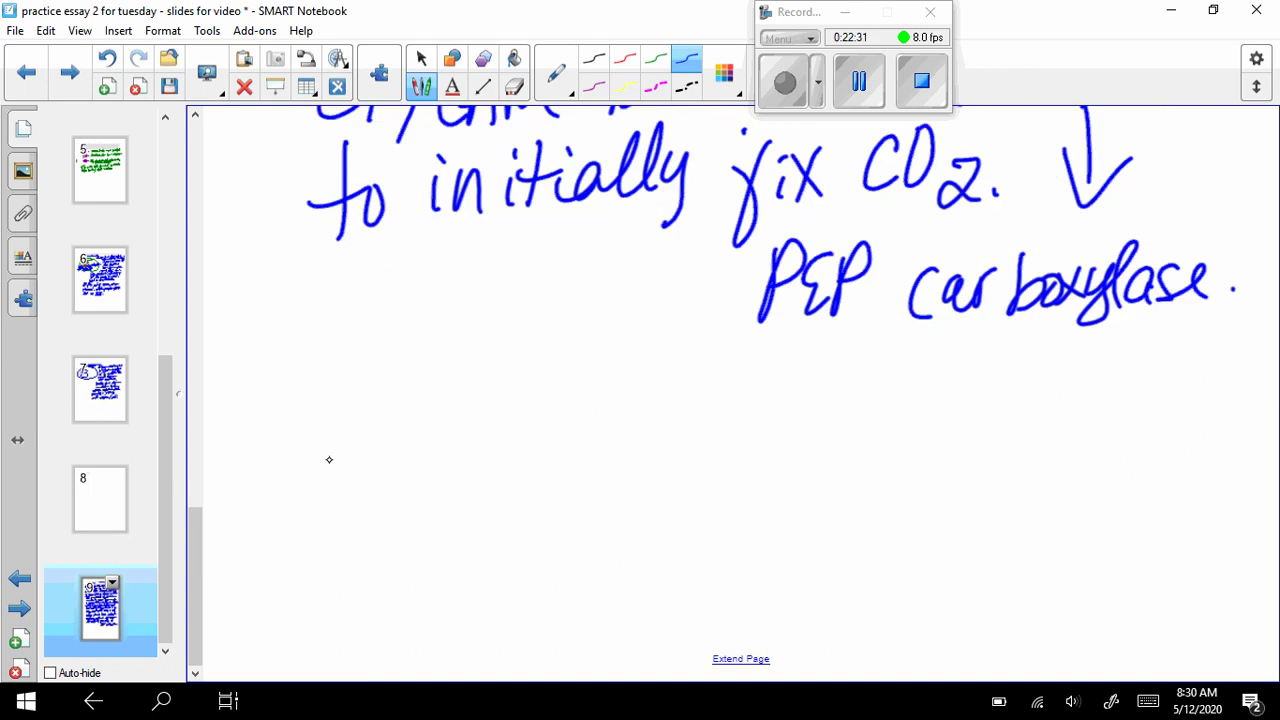
left_click_drag(334, 390, 324, 466)
left_click_drag(328, 392, 332, 432)
left_click_drag(398, 384, 400, 466)
left_click_drag(406, 388, 412, 436)
left_click_drag(490, 420, 492, 456)
mouse_move(514, 426)
left_mouse_down()
mouse_move(518, 452)
mouse_move(548, 420)
left_mouse_up()
mouse_move(566, 376)
left_mouse_down()
mouse_move(558, 456)
mouse_move(572, 456)
left_mouse_up()
left_click(604, 424)
- Continue the line with 'does not fix O2'
left_click_drag(688, 404, 668, 434)
mouse_move(704, 370)
left_mouse_down()
mouse_move(696, 436)
mouse_move(764, 432)
left_mouse_up()
left_click_drag(790, 382, 770, 420)
left_click(820, 410)
mouse_move(848, 380)
left_mouse_down()
mouse_move(884, 420)
mouse_move(900, 382)
left_mouse_up()
mouse_move(938, 360)
left_mouse_down()
mouse_move(934, 408)
mouse_move(940, 384)
left_mouse_up()
mouse_move(1030, 362)
left_mouse_down()
mouse_move(1004, 468)
mouse_move(1044, 398)
left_mouse_up()
mouse_move(1066, 362)
left_mouse_down()
mouse_move(1100, 406)
mouse_move(1064, 410)
left_mouse_up()
mouse_move(1158, 346)
left_mouse_down()
mouse_move(1132, 404)
mouse_move(1150, 410)
left_mouse_up()
left_click_drag(1164, 378, 1188, 410)
- Conclude with 'so ↓ photorespiration.' on the next line
mouse_move(356, 510)
left_mouse_down()
mouse_move(322, 580)
mouse_move(368, 530)
left_mouse_up()
left_click_drag(490, 482, 476, 578)
mouse_move(444, 528)
left_mouse_down()
mouse_move(516, 528)
mouse_move(542, 600)
left_mouse_up()
left_click_drag(552, 526, 560, 564)
mouse_move(600, 490)
left_mouse_down()
mouse_move(590, 546)
mouse_move(626, 548)
left_mouse_up()
left_click_drag(648, 516, 656, 552)
mouse_move(634, 512)
left_mouse_down()
mouse_move(662, 510)
mouse_move(680, 542)
left_mouse_up()
mouse_move(706, 512)
left_mouse_down()
mouse_move(712, 546)
mouse_move(790, 506)
left_mouse_up()
left_click_drag(790, 510, 776, 576)
left_click_drag(860, 506, 900, 522)
left_click_drag(916, 472, 910, 534)
mouse_move(896, 500)
left_mouse_down()
mouse_move(936, 494)
mouse_move(946, 534)
left_mouse_up()
left_click_drag(966, 466, 990, 520)
left_click_drag(1000, 492, 1024, 530)
left_click_drag(1036, 516, 1036, 520)
left_click(1050, 513)
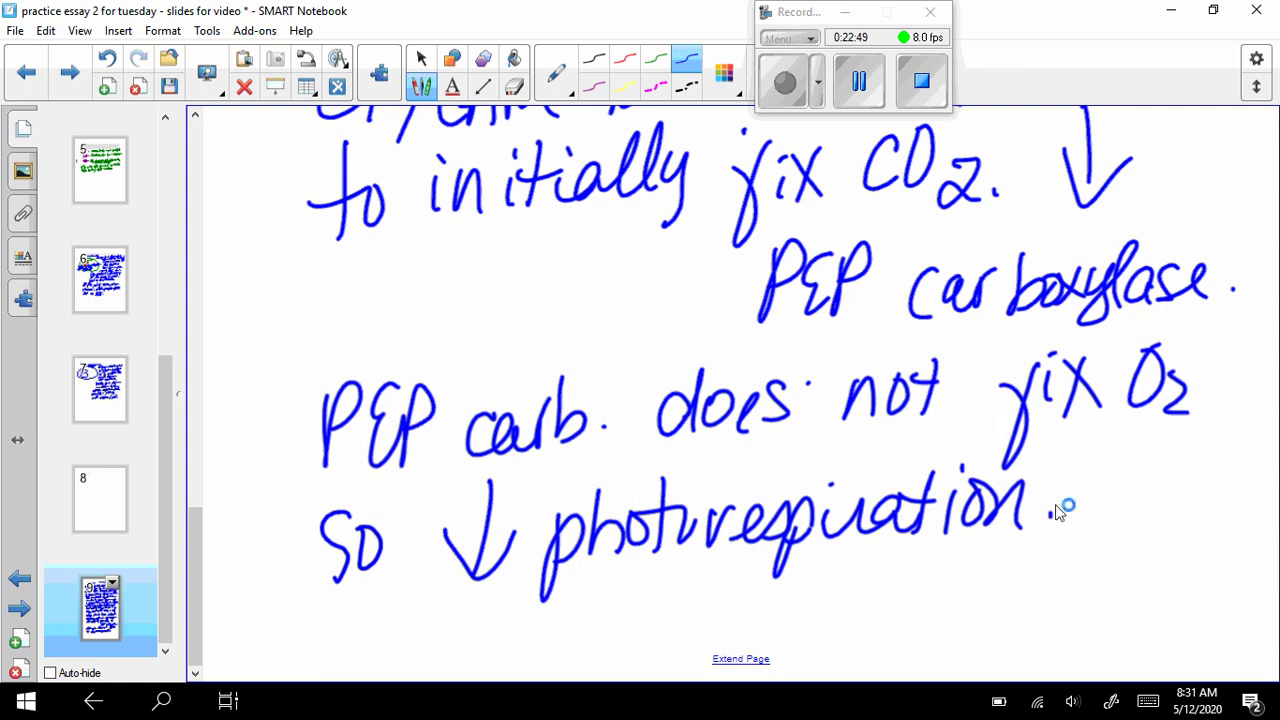
- Scroll to the top and thicken underlines under 'Discuss photorespiration', 'why it occurs' and 'some strategies'
left_click_drag(203, 597, 218, 226)
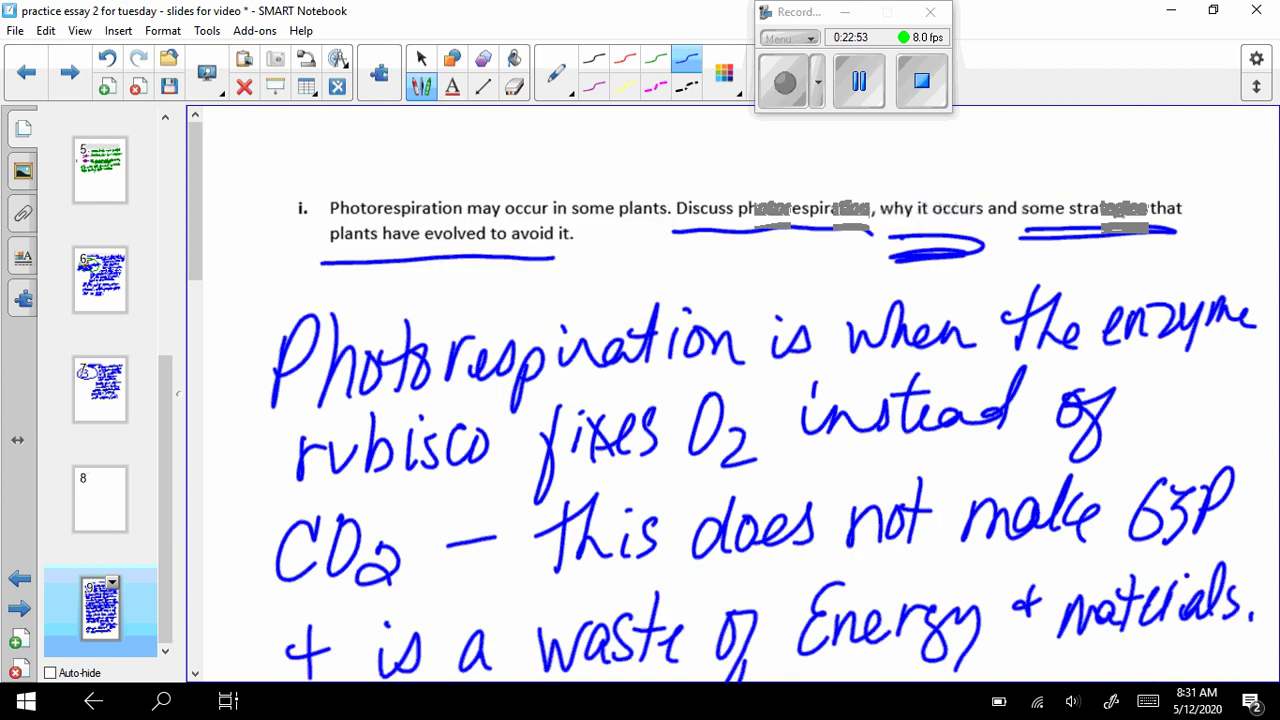
mouse_move(694, 242)
left_mouse_down()
mouse_move(818, 230)
mouse_move(990, 244)
left_mouse_up()
left_click_drag(900, 252, 982, 246)
left_click_drag(1067, 227, 1130, 228)
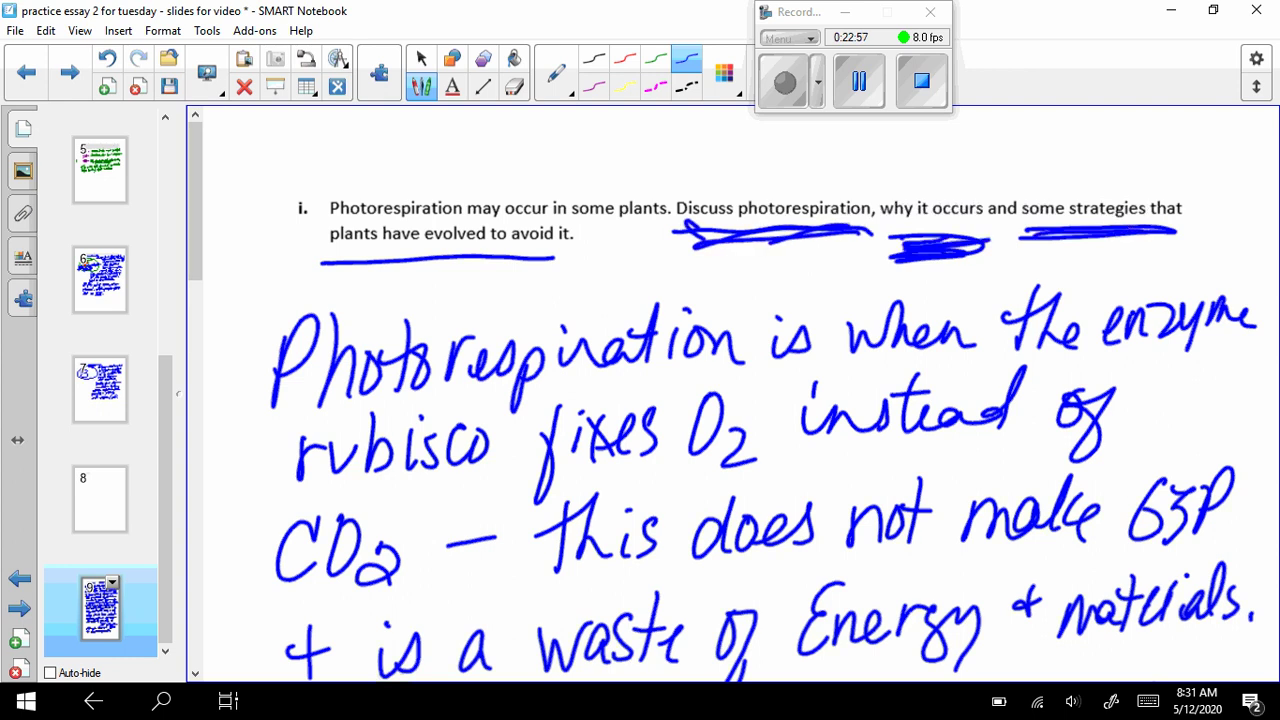